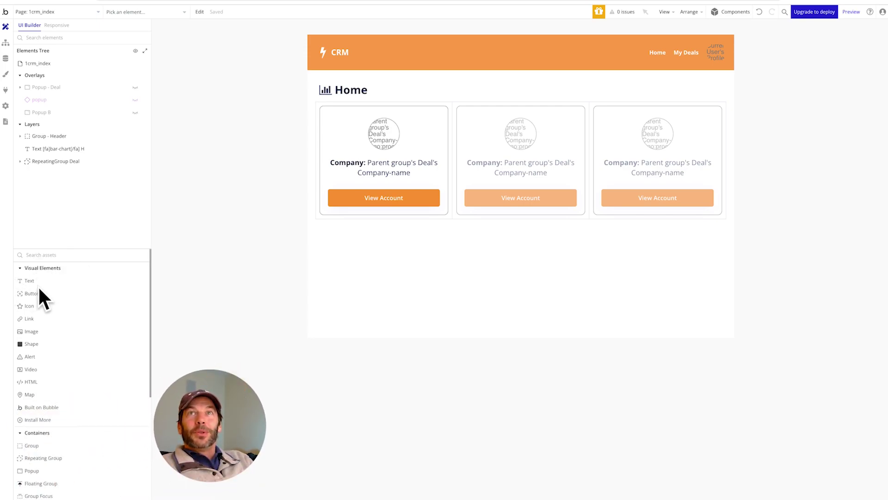
scroll(54, 308, "down", 5)
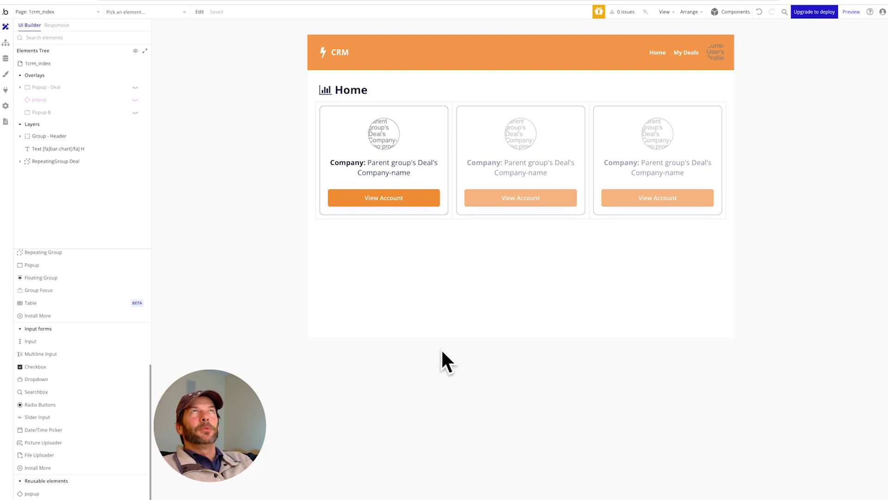
left_click(391, 0)
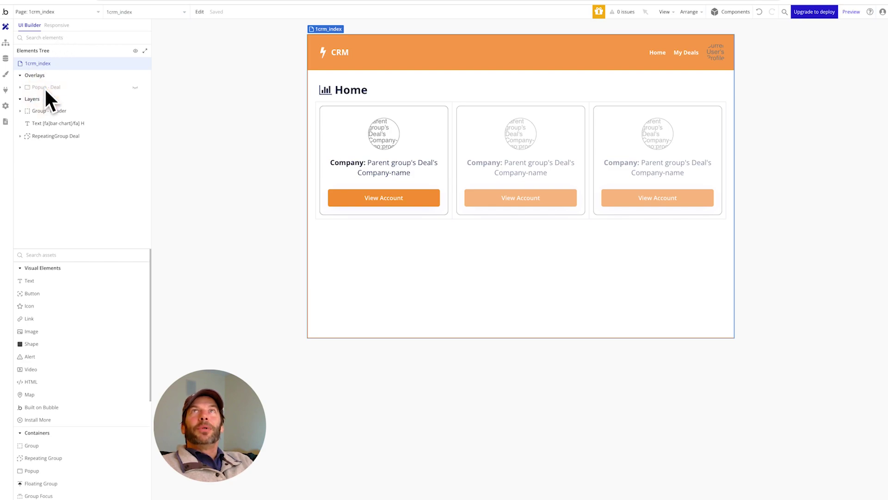
- Reveal the Popup - Deal overlay on the 1crm_index page to examine its layout, and hide it again
left_click(31, 85)
mouse_move(134, 85)
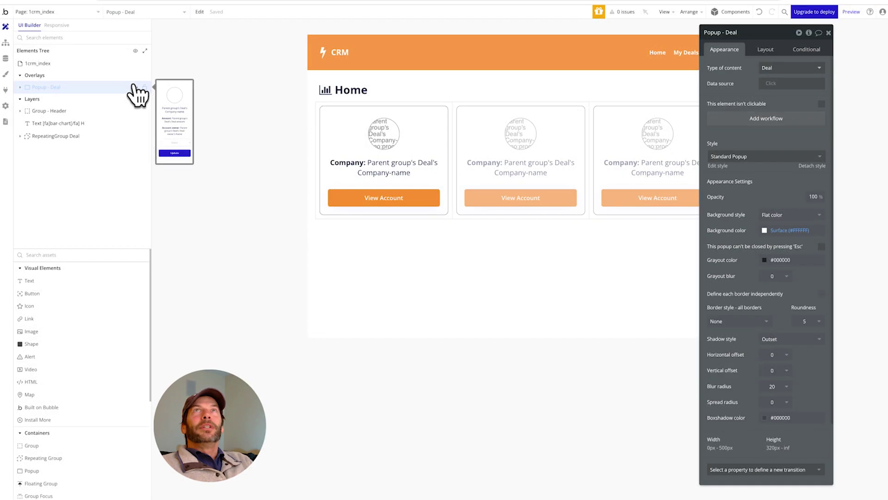
left_click(134, 85)
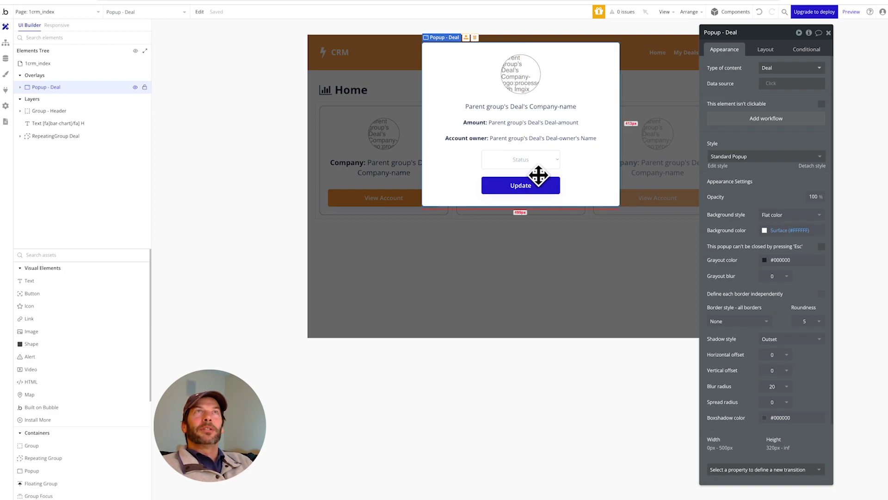
left_click(412, 244)
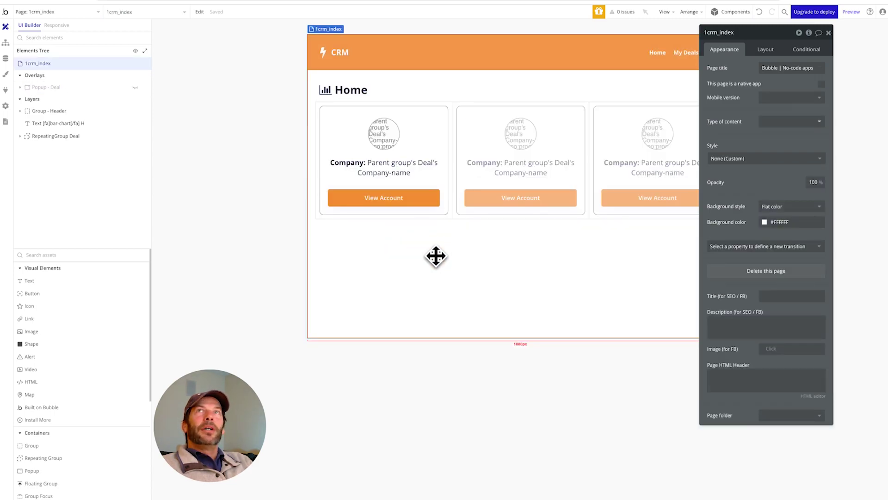
left_click(402, 352)
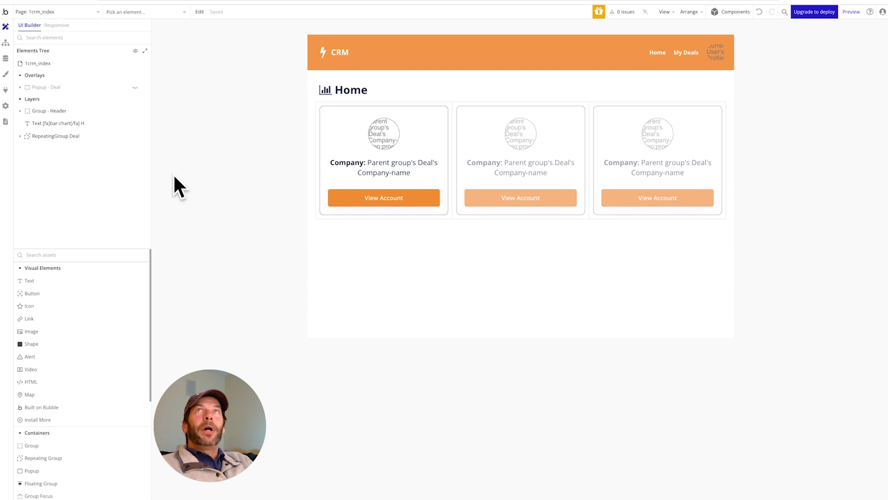
- Switch to the 2my-deals page and reveal its Popup - Deal overlay for comparison
left_click(97, 12)
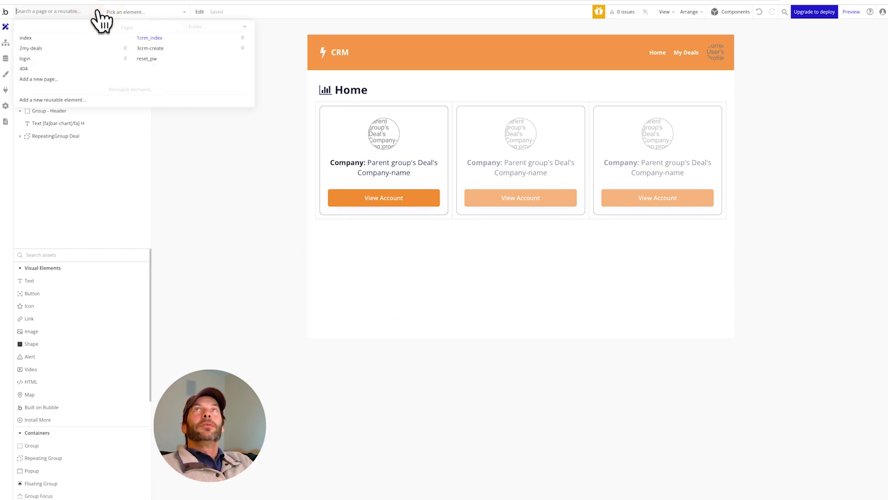
left_click(31, 49)
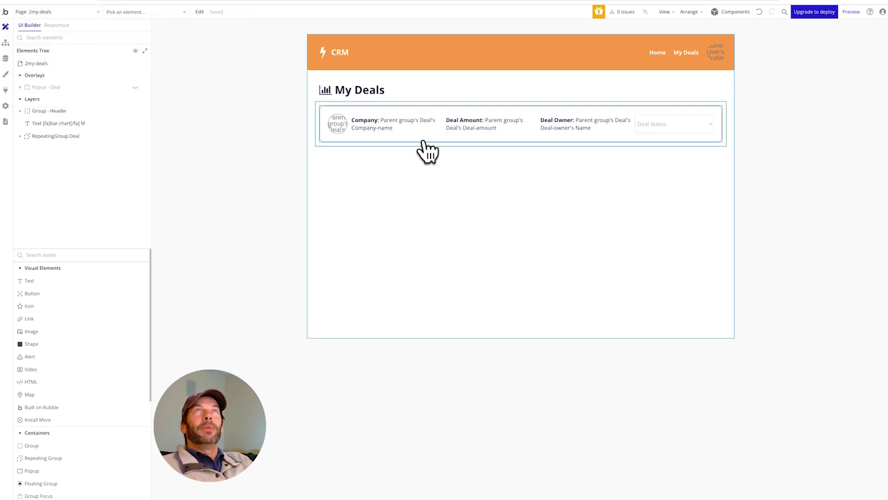
left_click(54, 87)
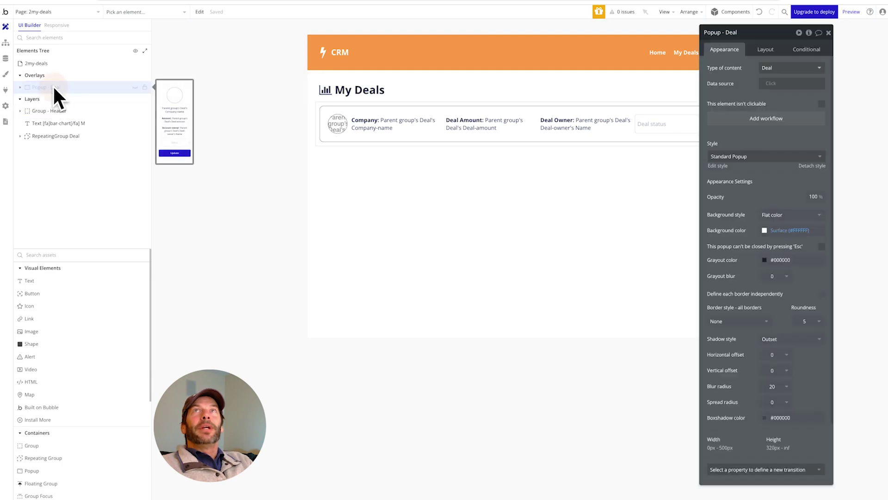
left_click(135, 87)
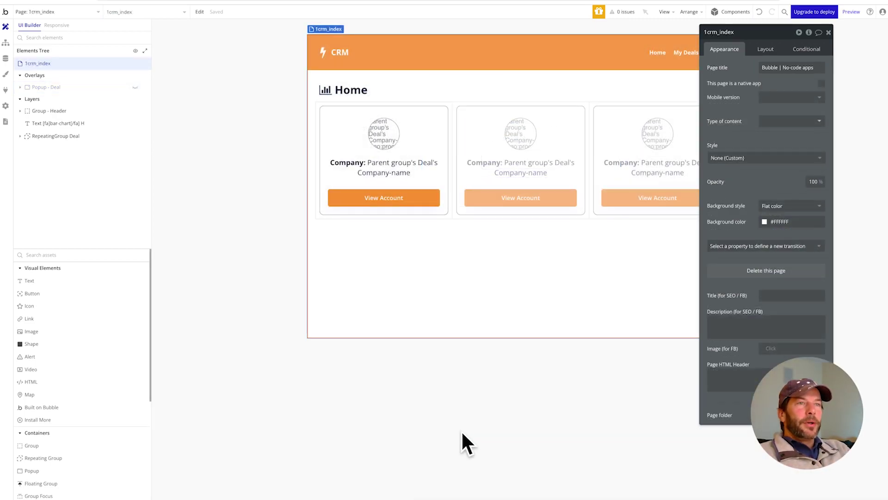
left_click(849, 12)
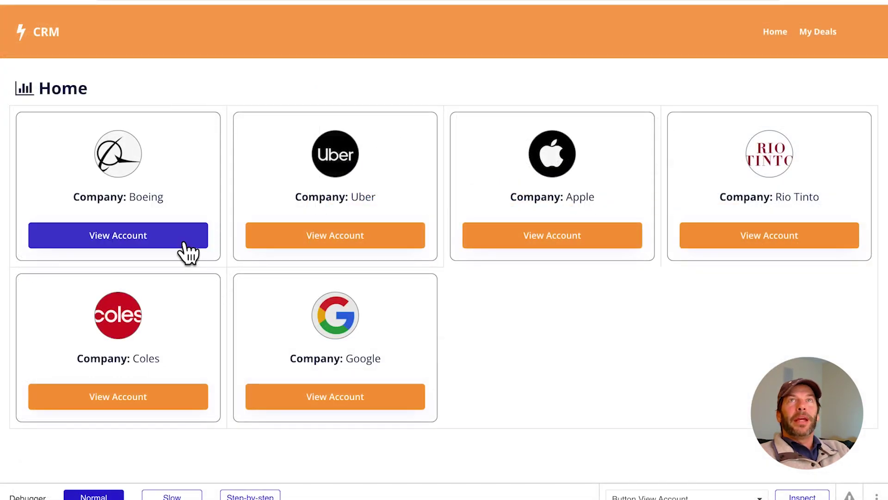
left_click(173, 246)
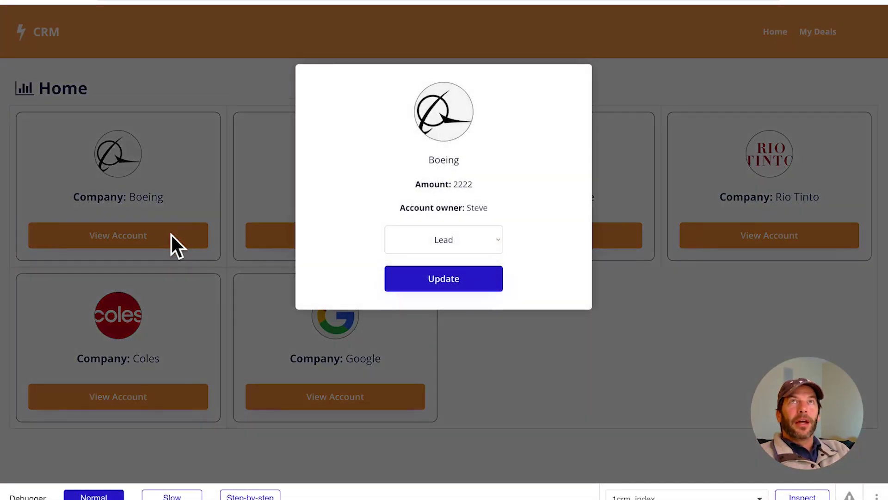
left_click(486, 237)
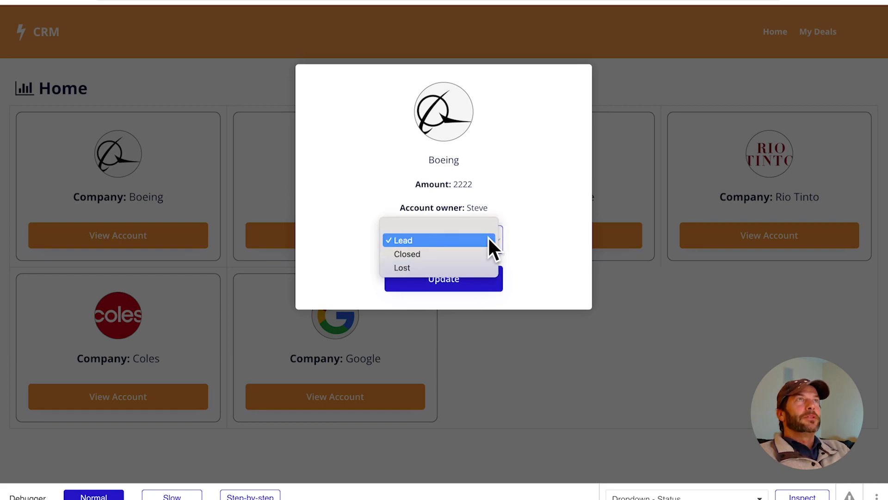
left_click(535, 238)
left_click(456, 287)
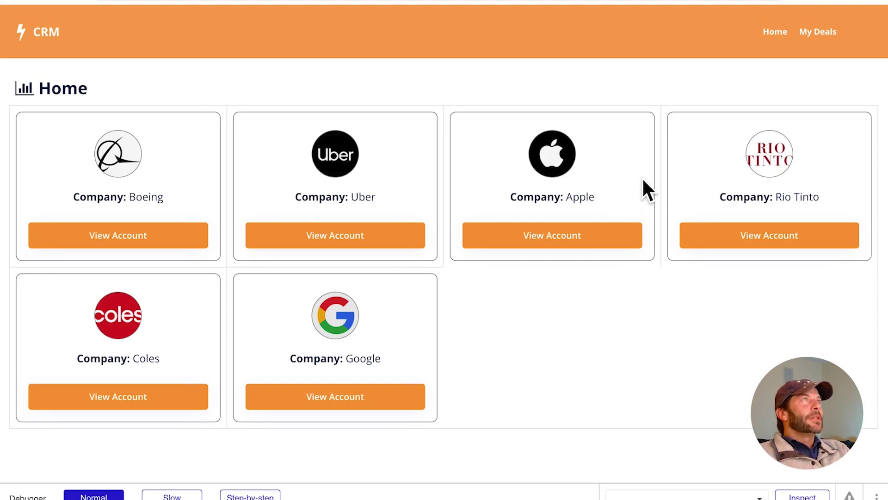
- Test the Rio Tinto deal popup on the My Deals page by submitting its update, and return to the editor
left_click(812, 36)
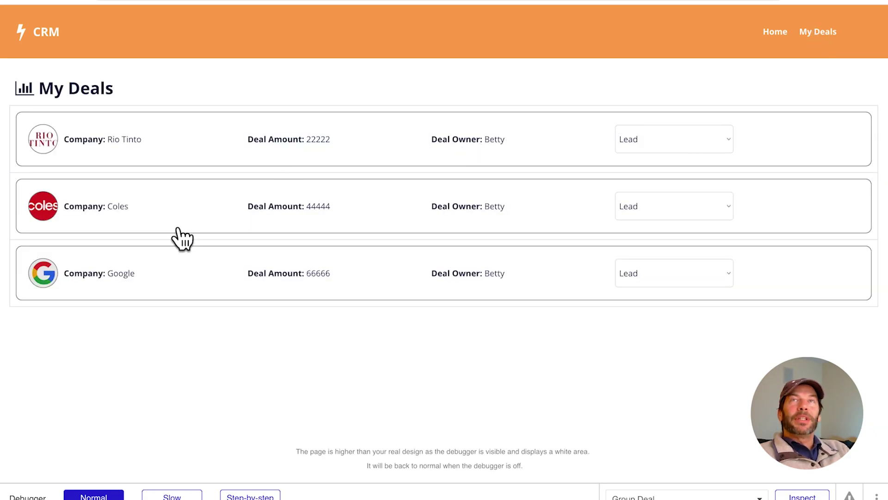
left_click(178, 147)
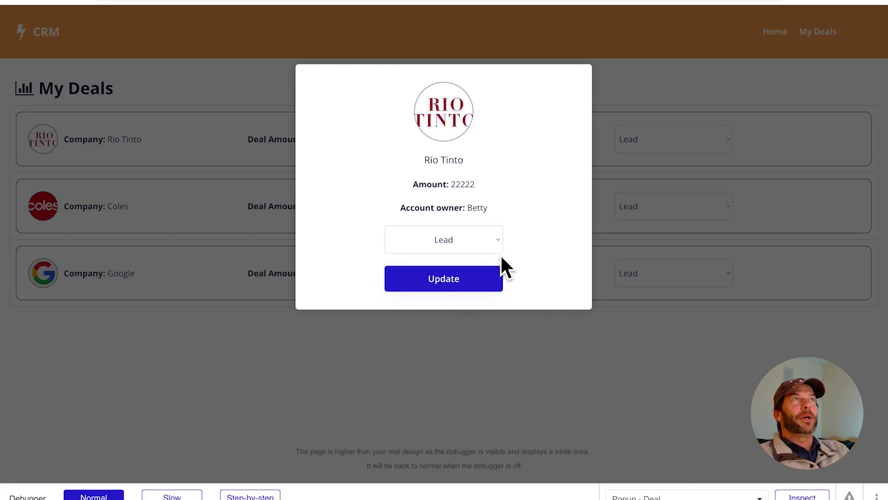
left_click(458, 288)
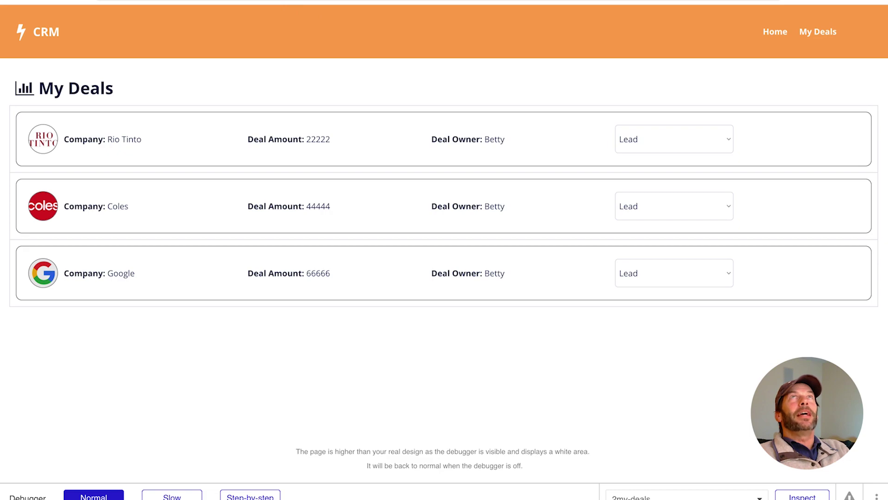
left_click(277, 1)
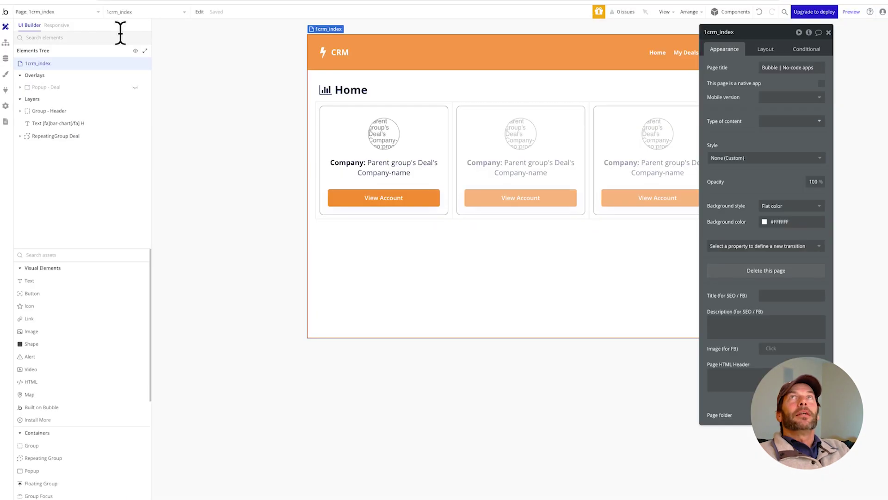
- Delete the Popup - Deal overlay from the 2my-deals page
left_click(73, 87)
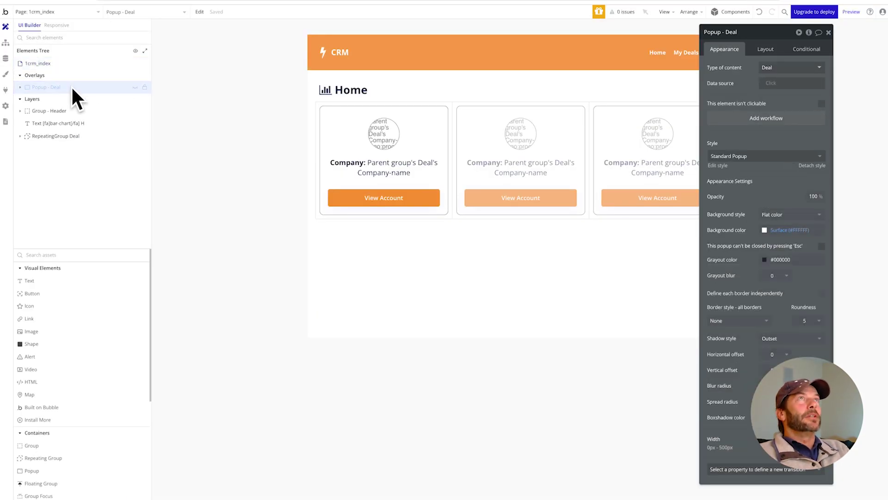
left_click(71, 86)
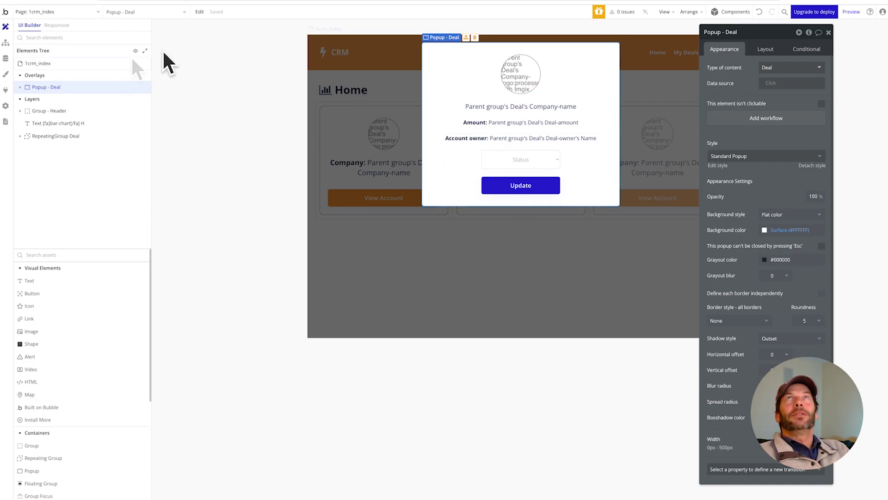
left_click(76, 14)
left_click(59, 48)
left_click(52, 86)
key("Delete")
- Copy the Popup - Deal overlay from the 1crm_index page
left_click(93, 13)
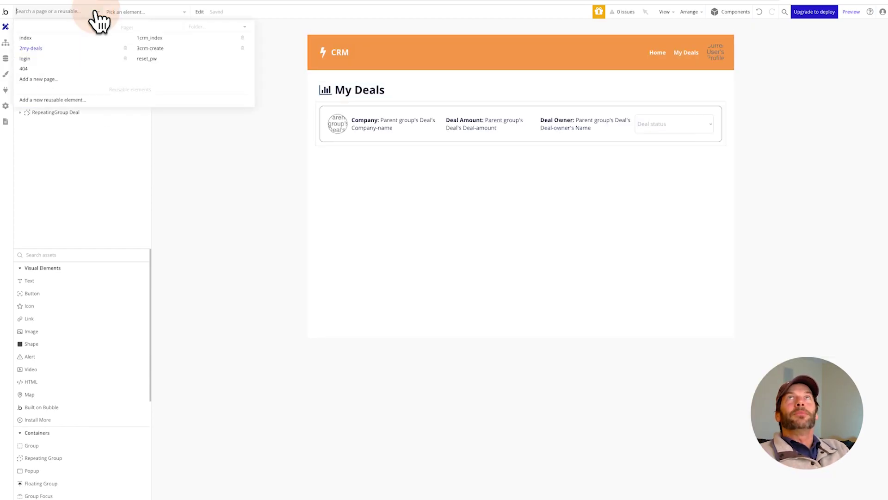
left_click(144, 39)
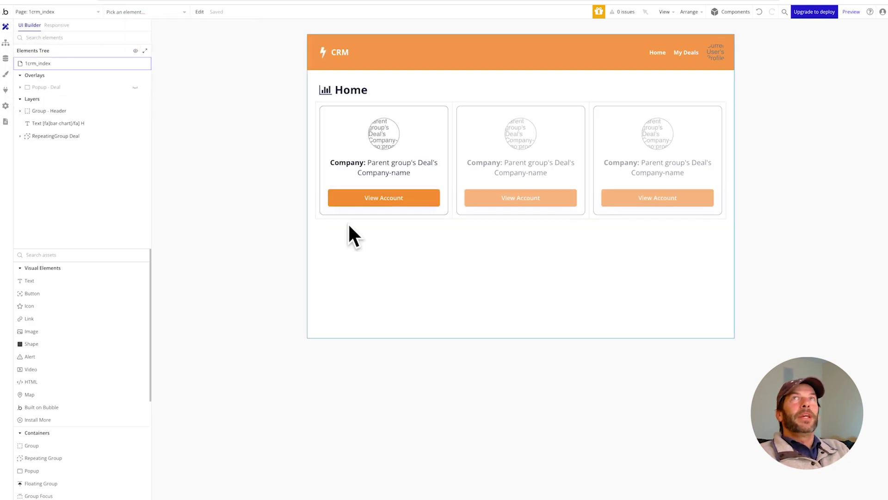
left_click(55, 88)
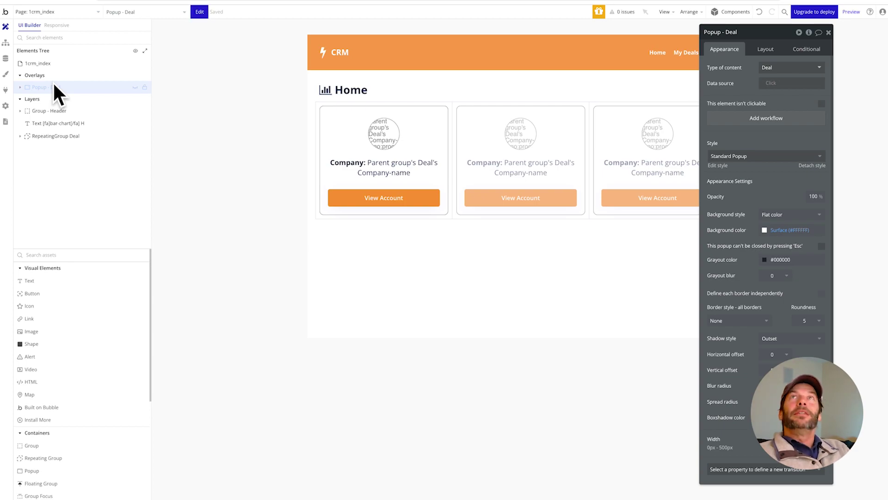
right_click(65, 88)
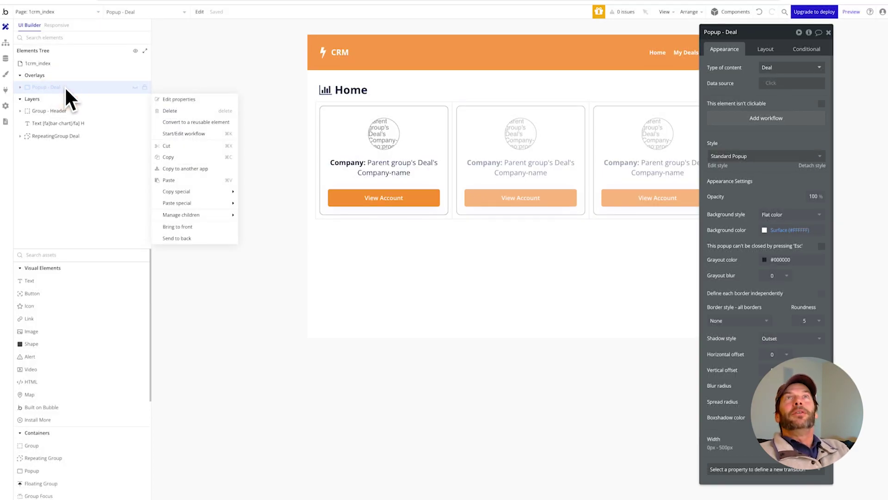
left_click(172, 157)
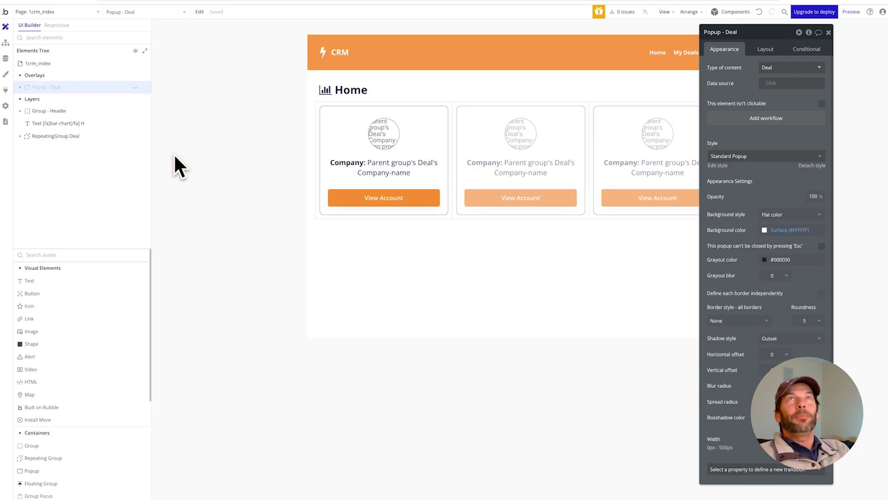
- Paste the copied Popup - Deal overlay onto the 2my-deals page
left_click(93, 11)
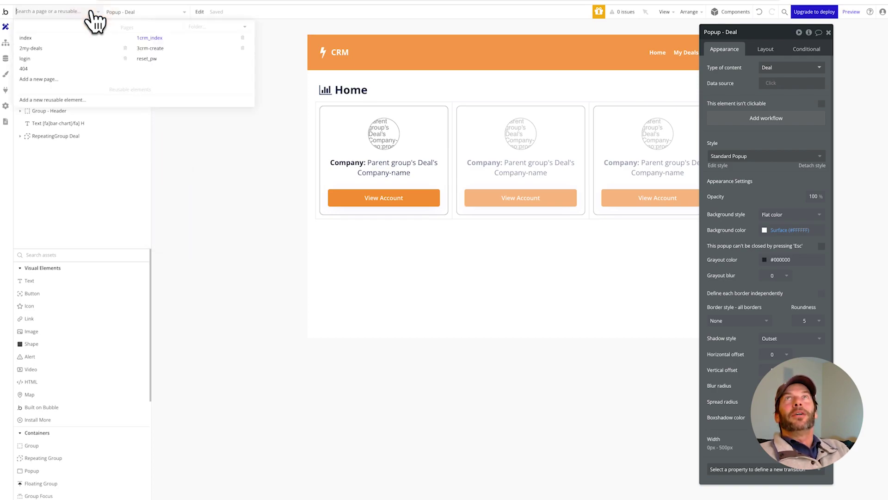
left_click(29, 48)
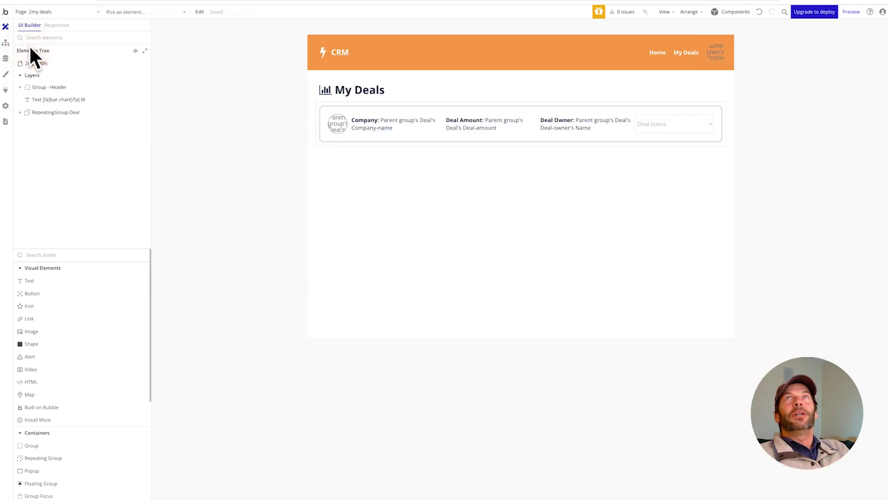
right_click(57, 63)
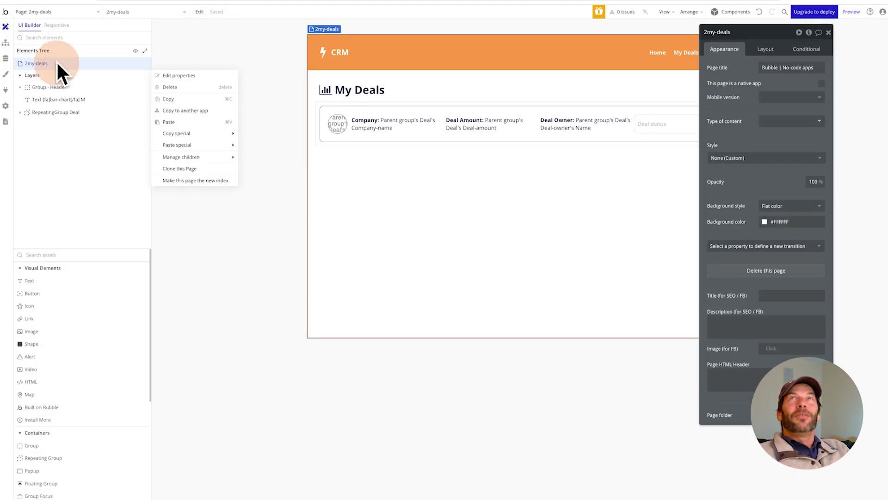
left_click(184, 122)
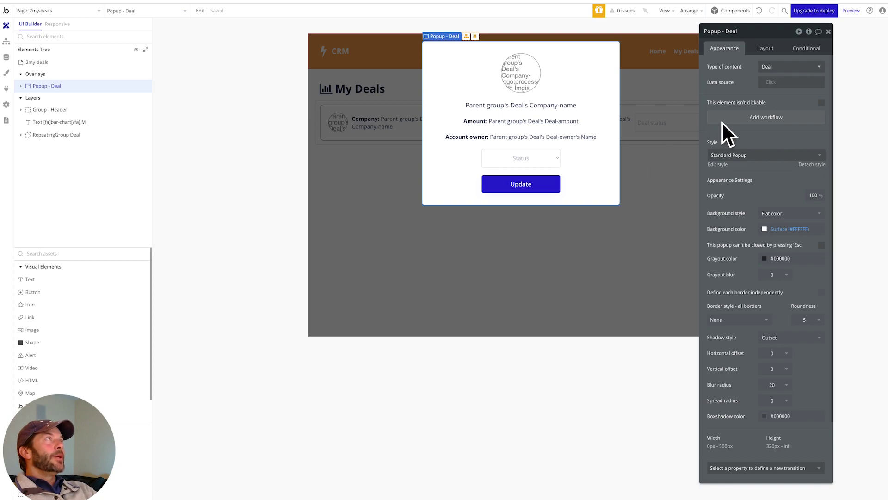
- Add a click workflow to the Update button in the pasted popup
left_click(527, 184)
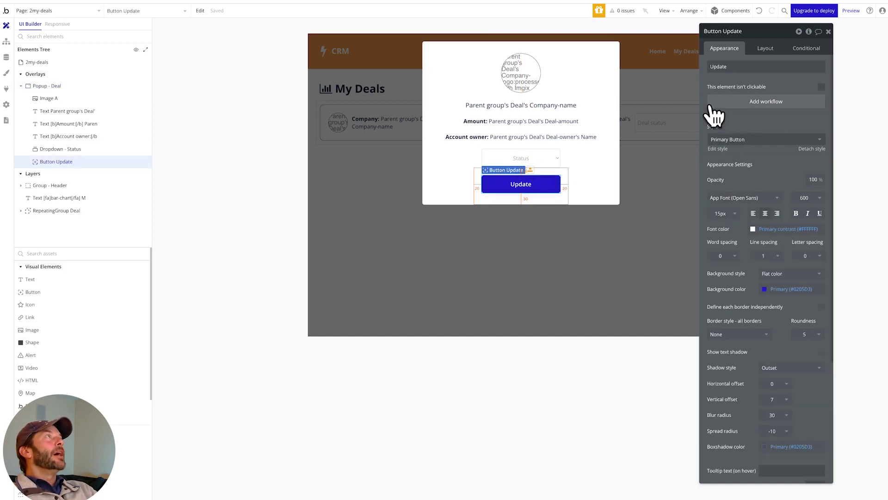
left_click(752, 103)
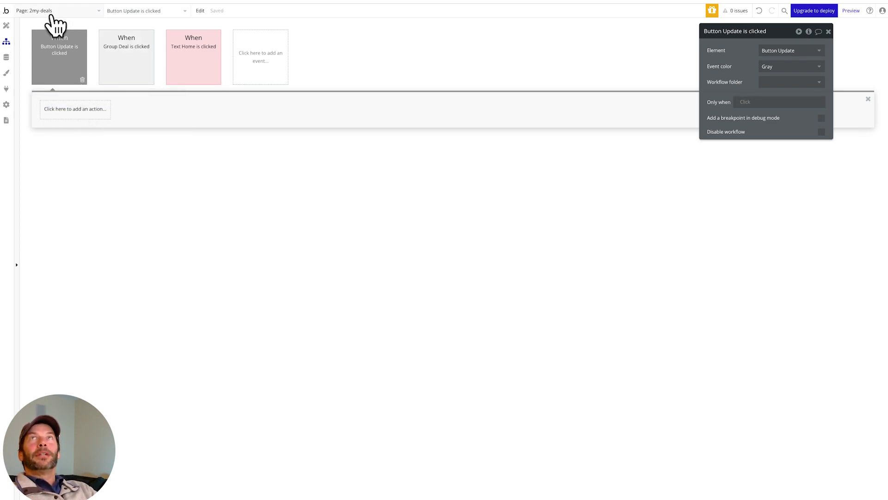
- Inspect the actions in the Update button's workflow on the 1crm_index page, and return to the 2my-deals page design
left_click(92, 11)
left_click(141, 37)
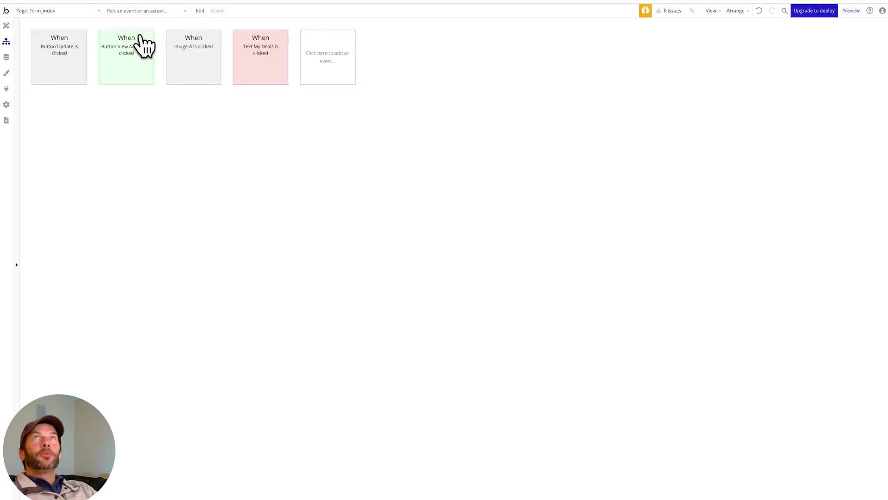
left_click(77, 64)
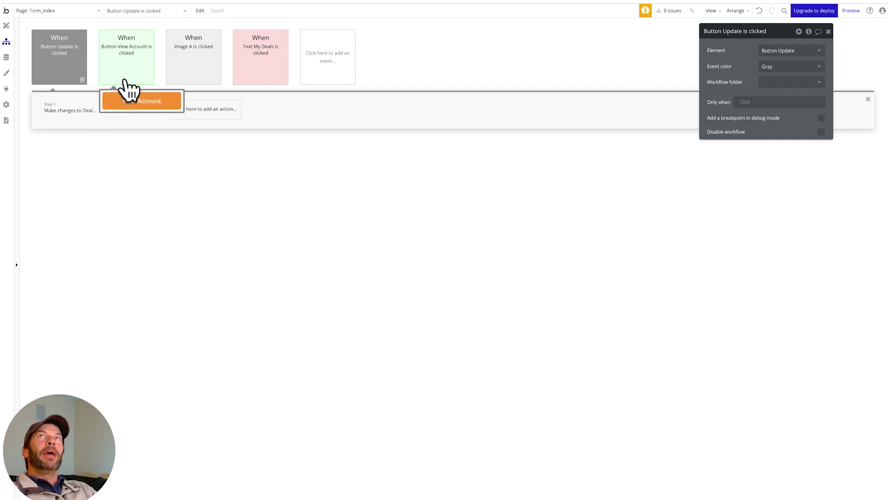
left_click(86, 11)
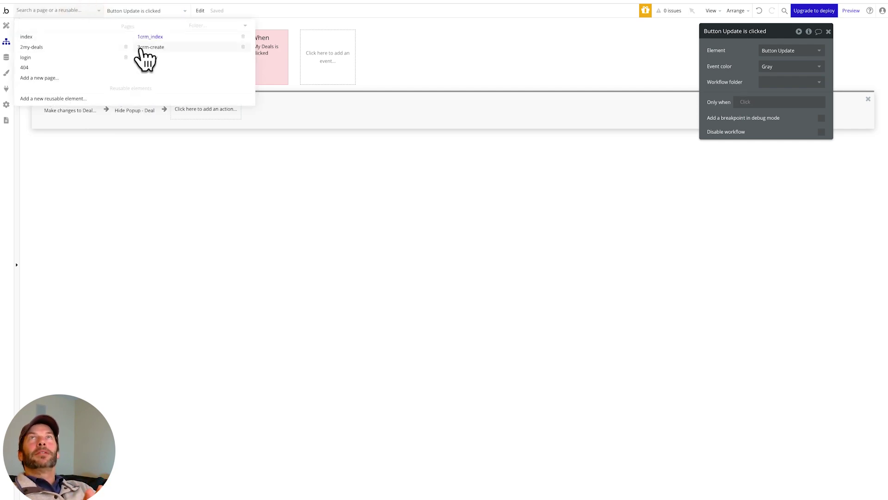
left_click(51, 59)
left_click(7, 25)
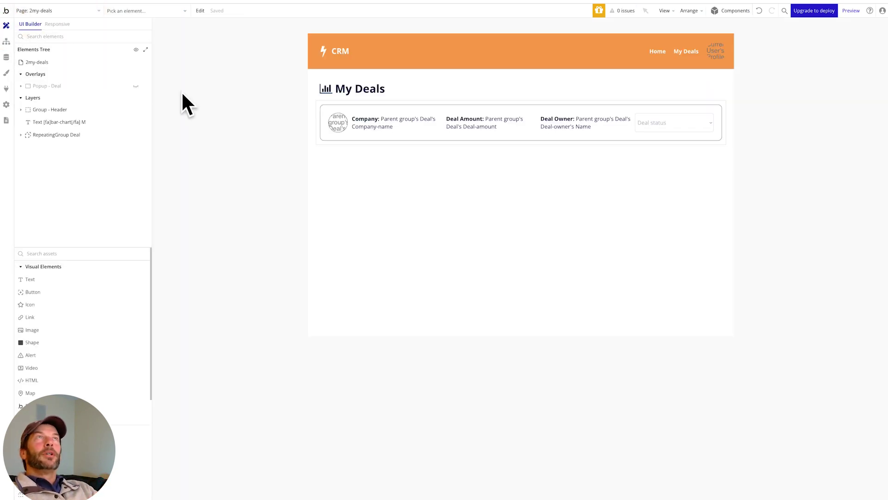
- Convert the Popup - Deal overlay on the 1crm_index page into a reusable element named RE_popup
key("super+Tab")
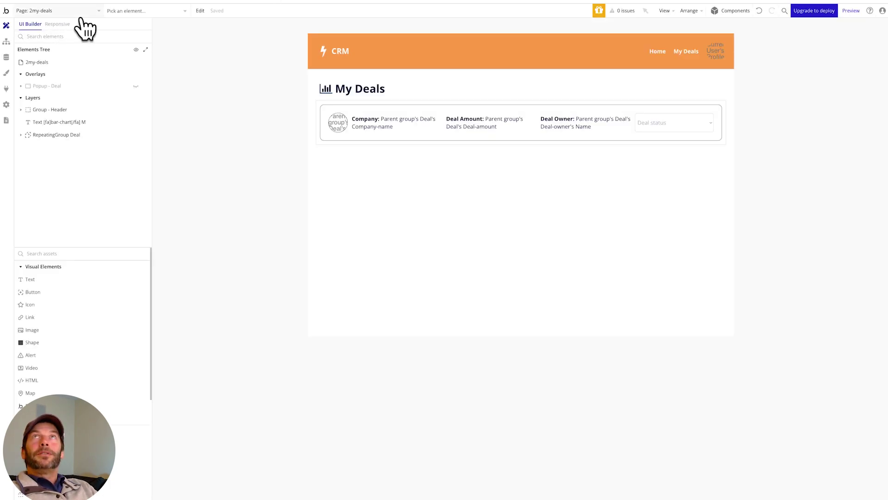
left_click(95, 12)
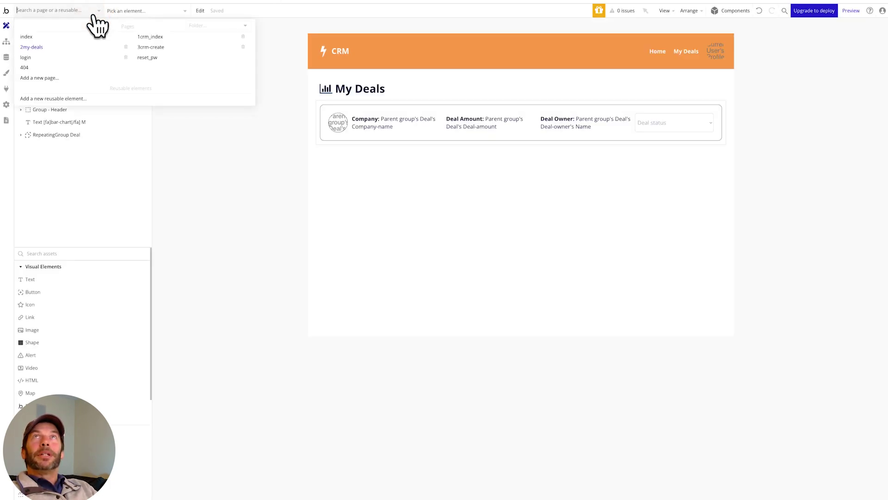
left_click(140, 37)
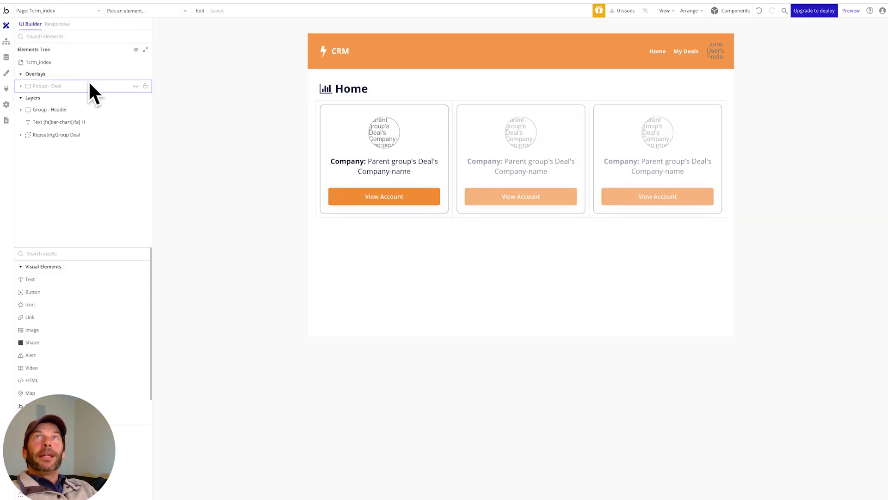
mouse_move(83, 84)
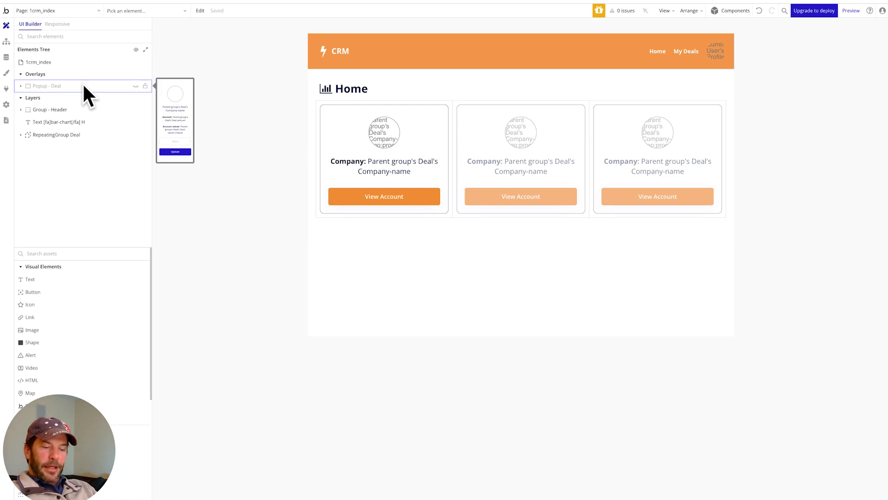
left_click(84, 86)
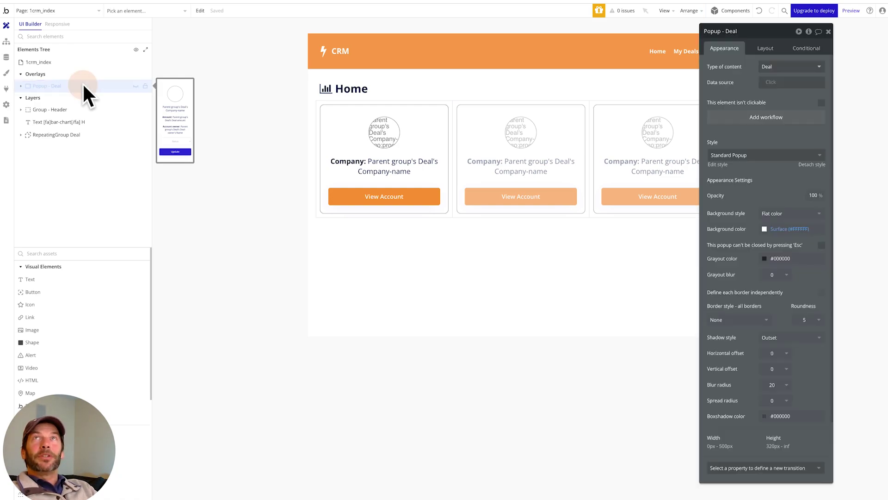
right_click(84, 86)
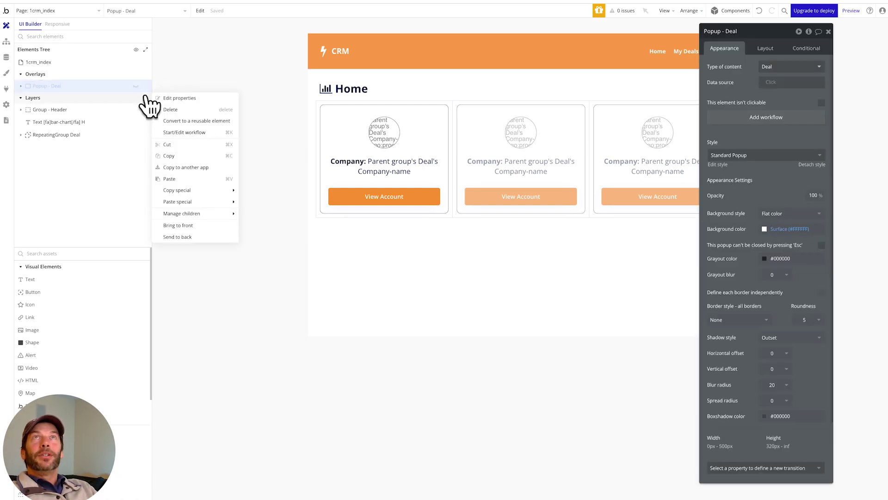
left_click(192, 120)
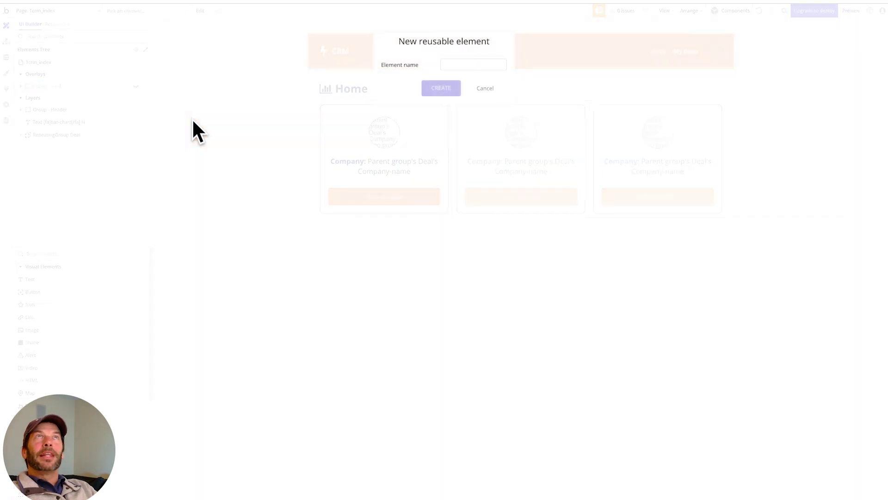
left_click(459, 64)
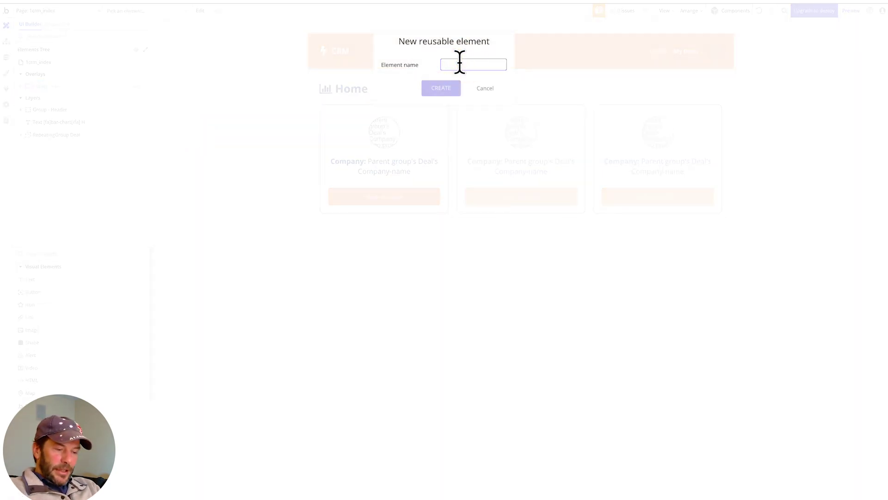
type("RE_popup")
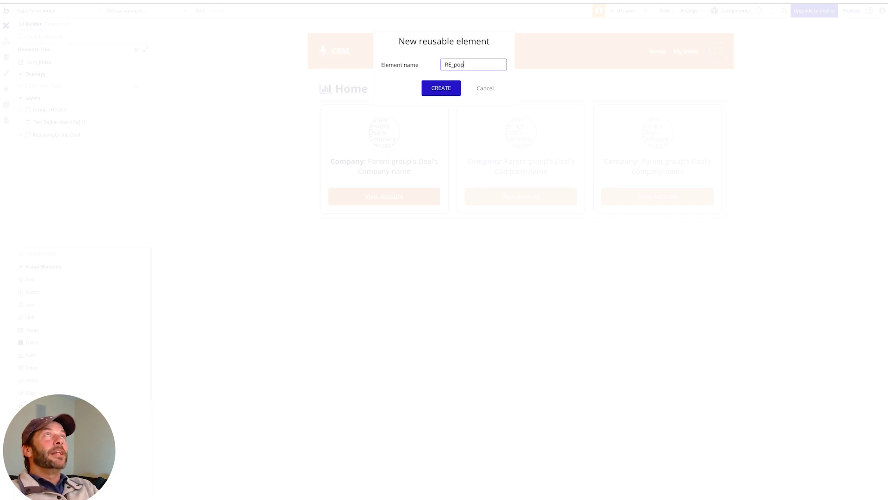
left_click(440, 90)
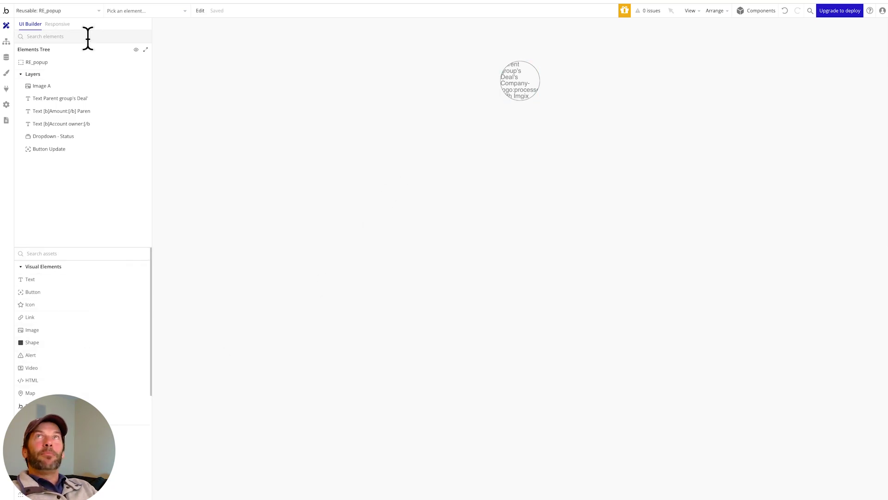
- Open the RE_popup reusable element and examine its image, company name, Amount and Account owner elements
left_click(97, 11)
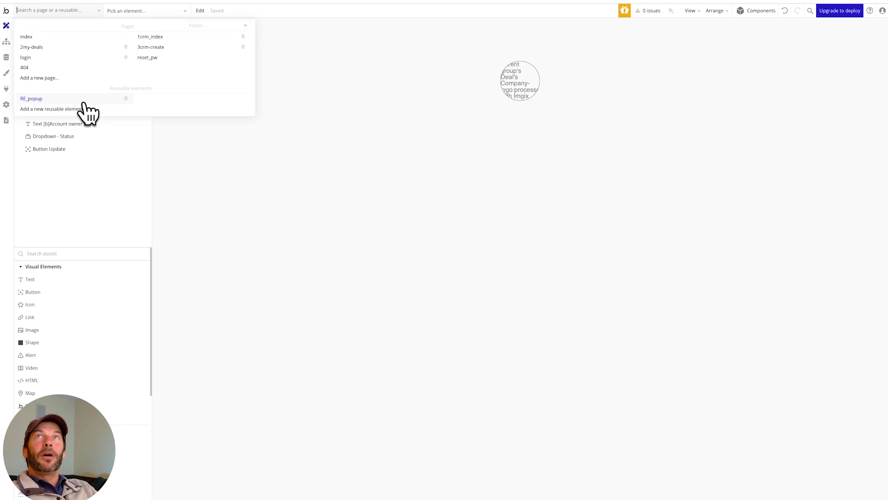
left_click(51, 100)
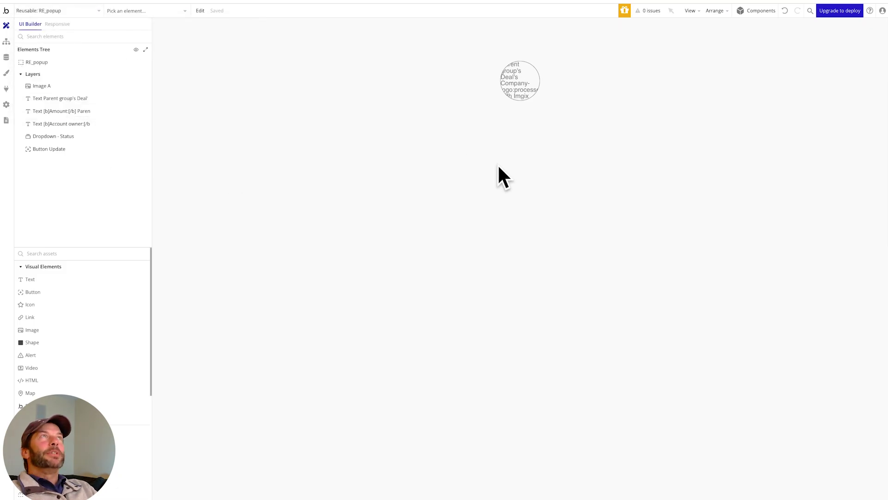
left_click(69, 86)
left_click(71, 96)
left_click(74, 106)
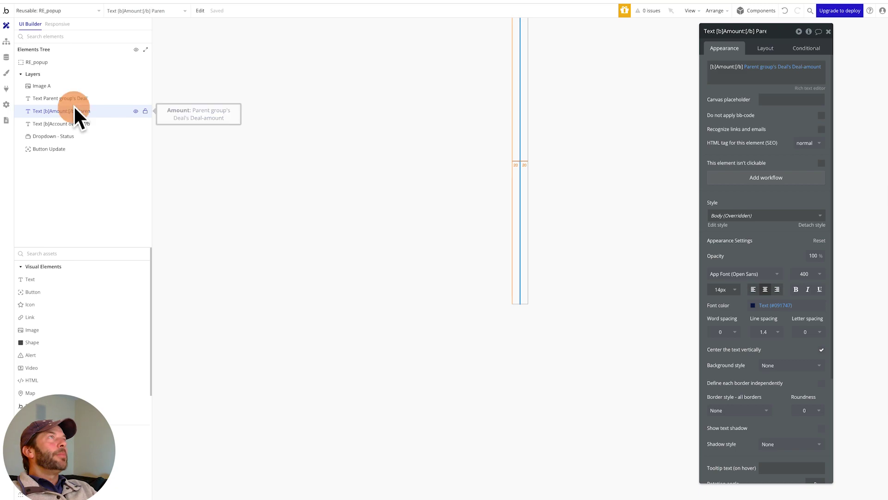
left_click(74, 123)
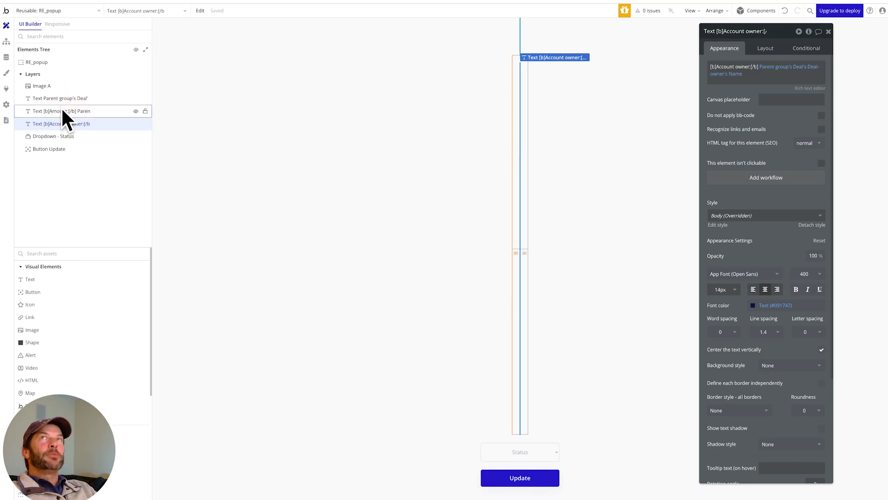
- Set the minimum width of the company name text in RE_popup to 200 px
left_click(42, 86)
left_click(53, 98)
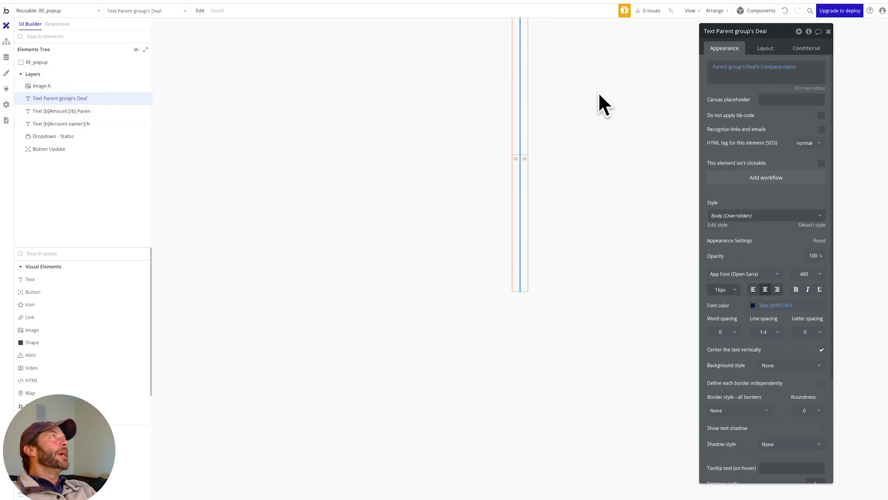
left_click(765, 48)
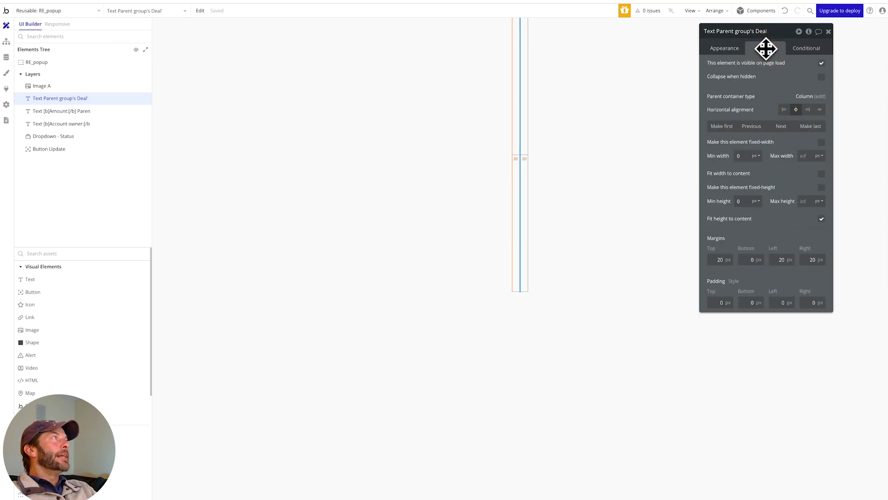
left_click(739, 155)
type("00")
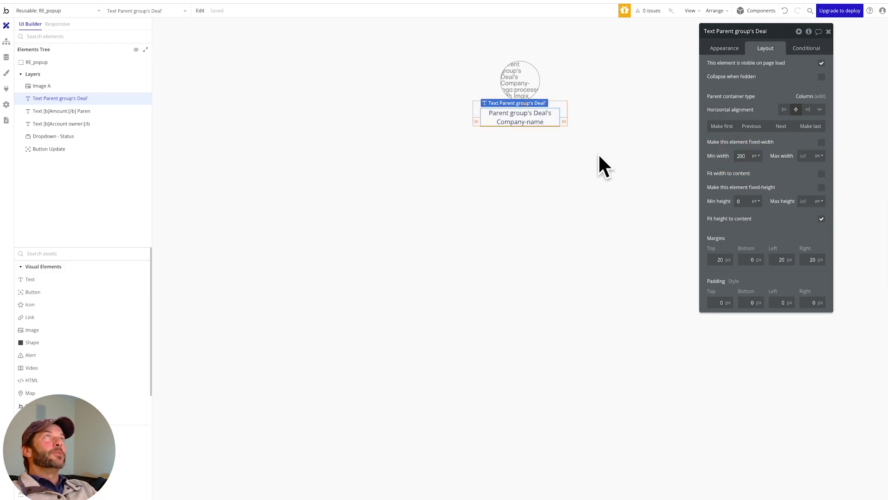
- Set the minimum width of the Amount and Account owner texts in RE_popup to 200 px
left_click(135, 112)
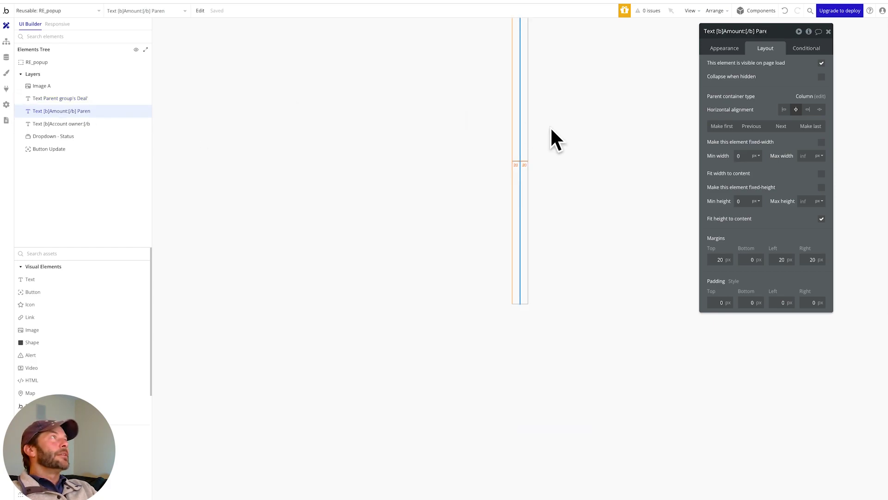
left_click(739, 156)
type("200")
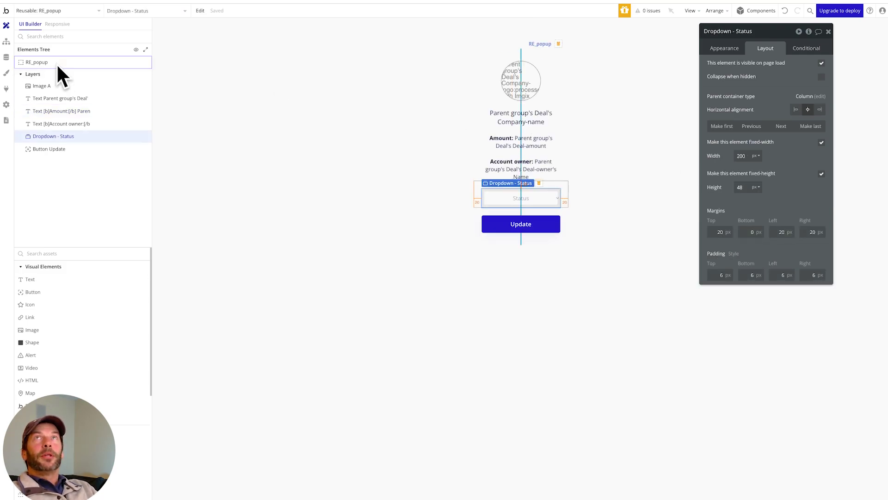
- Set RE_popup's default builder width to 500 and its minimum width to 300
left_click(57, 64)
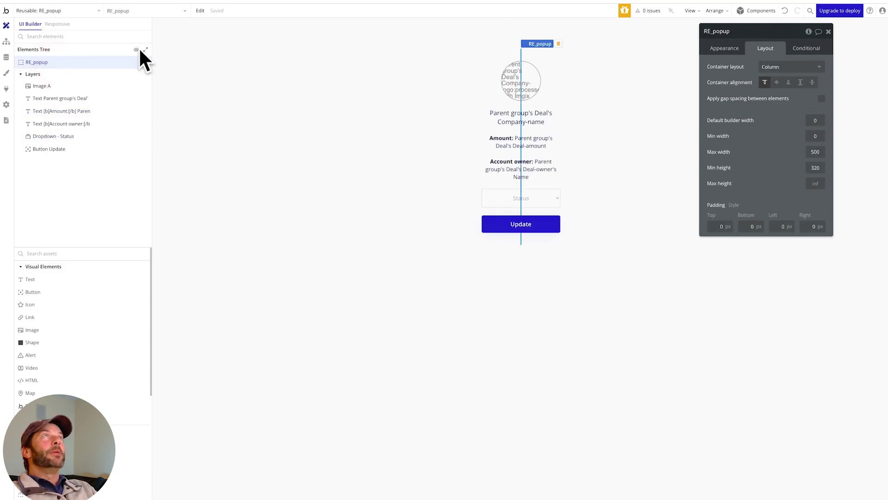
left_click(823, 120)
type("500")
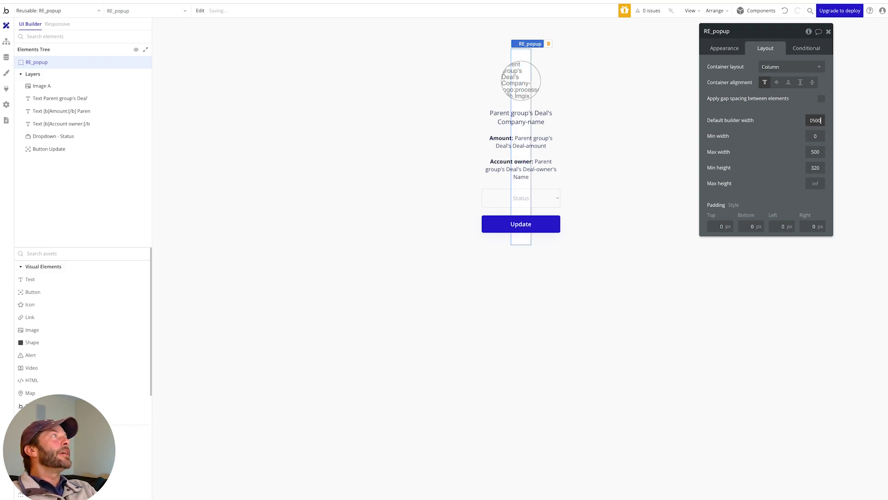
key("Return")
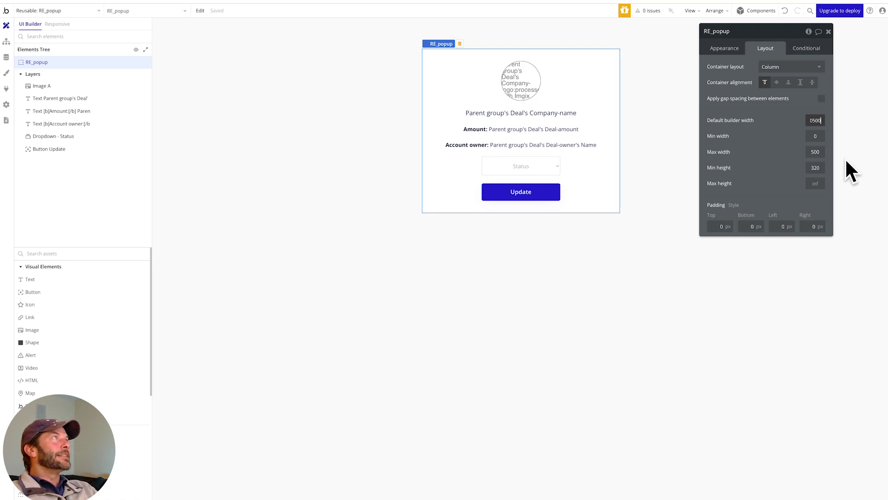
left_click(811, 135)
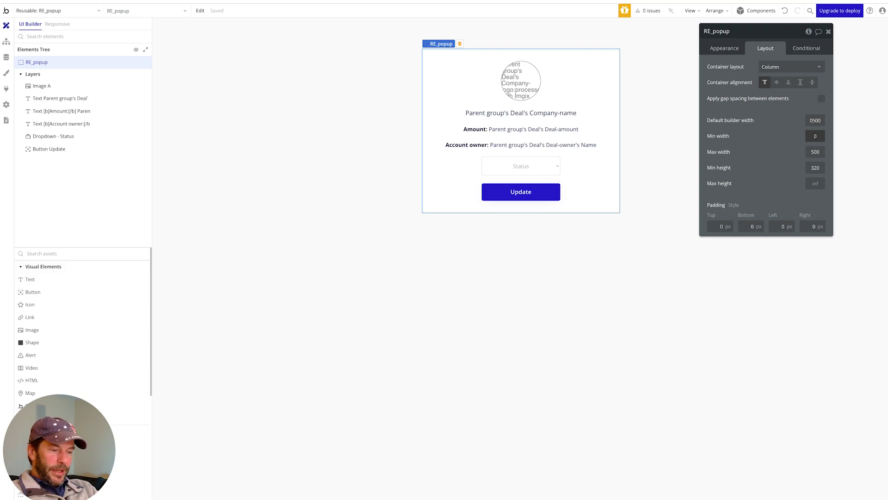
type("300")
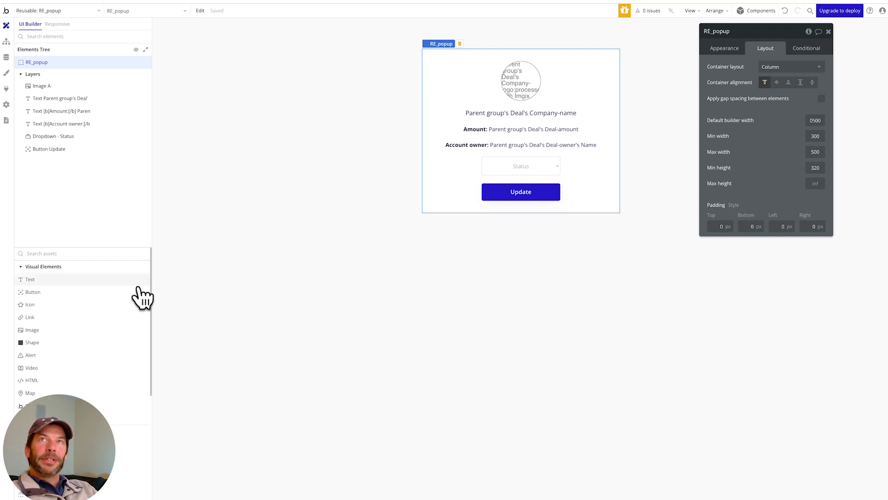
- Locate RE_popup among the placeable assets, and view both the 1crm_index page and the reusable element's own design
scroll(119, 299, "down", 5)
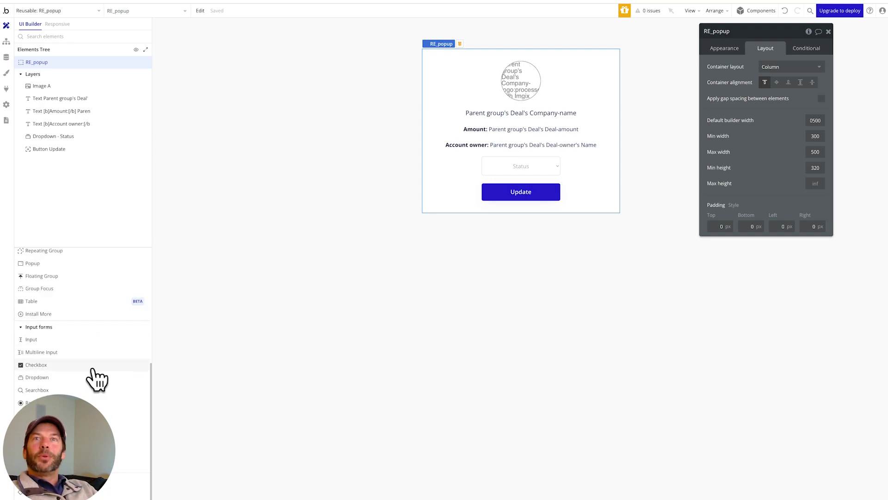
scroll(62, 259, "up", 5)
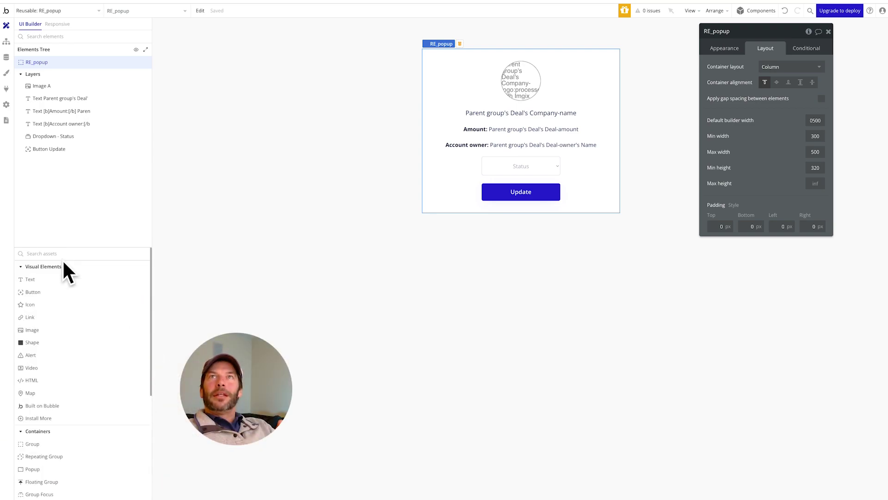
scroll(83, 371, "down", 5)
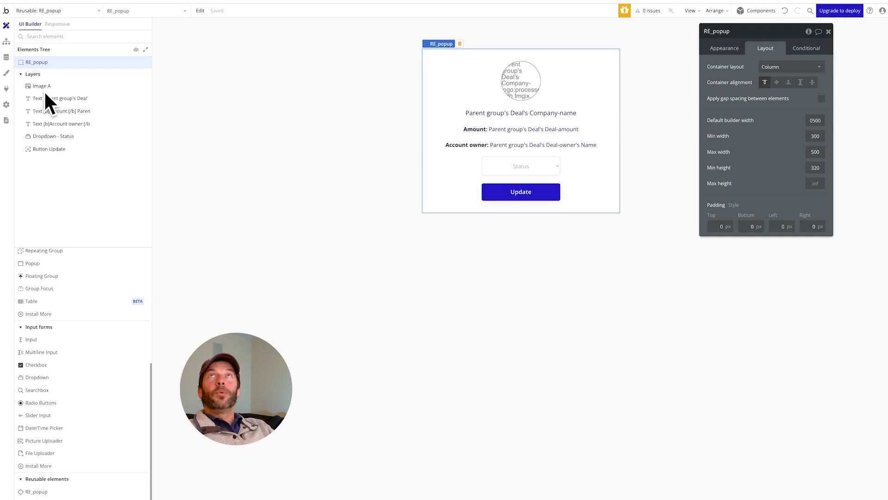
left_click(99, 11)
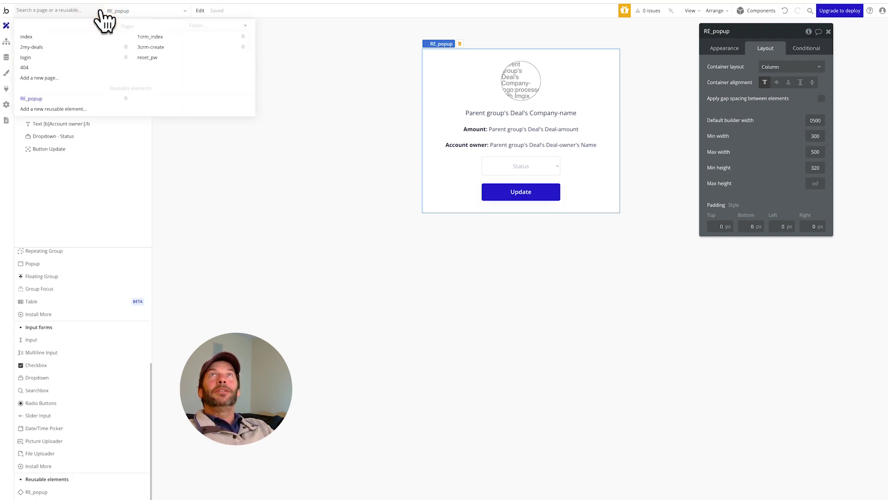
left_click(149, 37)
mouse_move(77, 87)
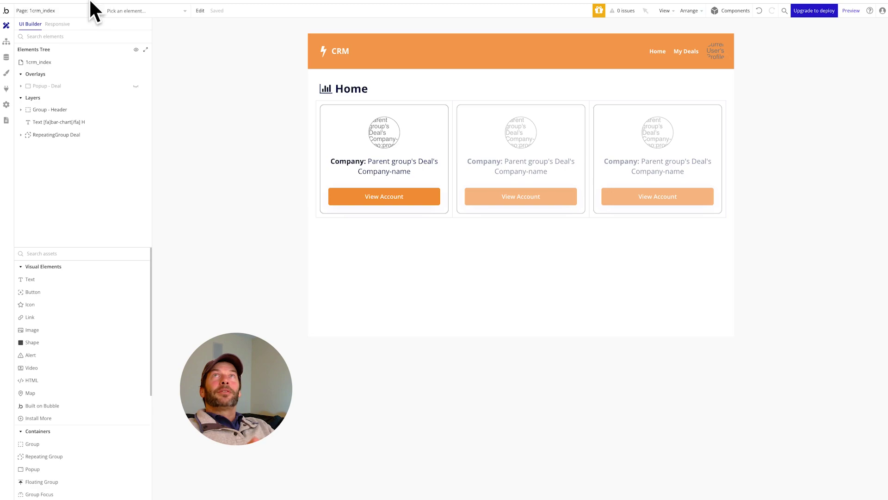
left_click(95, 11)
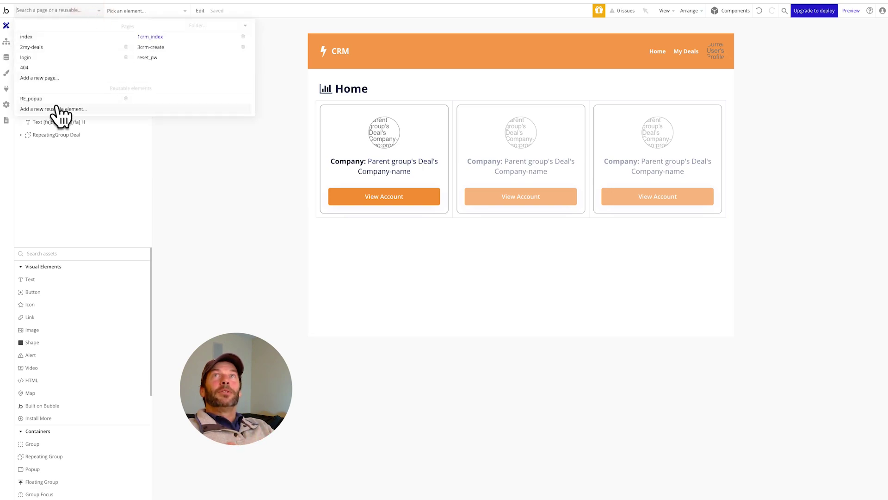
left_click(34, 99)
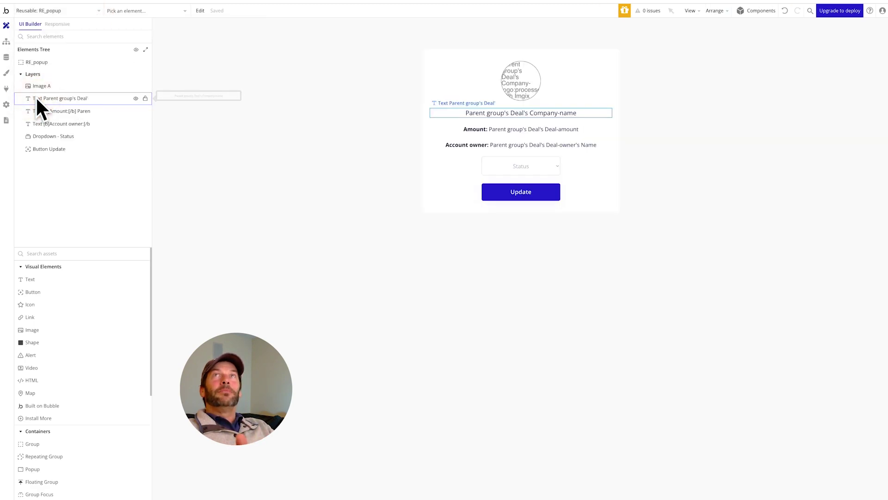
- Place an instance of the reusable element RE_popup on the 1crm_index page
left_click(90, 12)
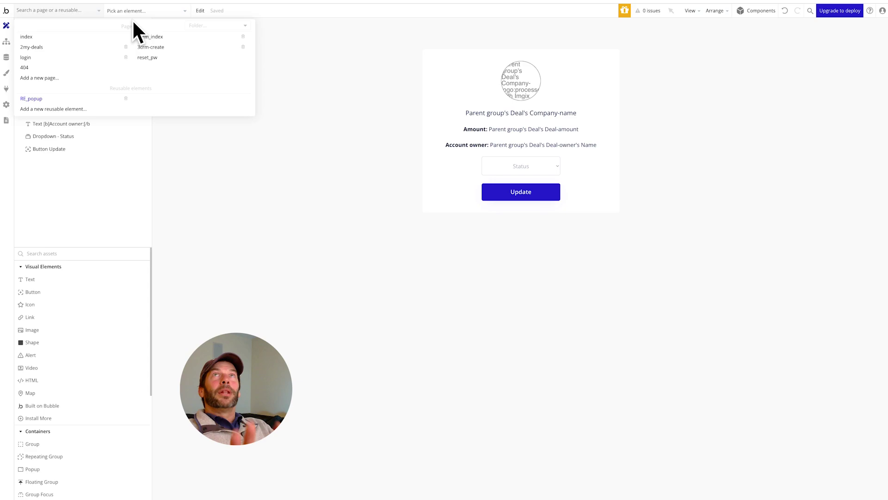
left_click(151, 37)
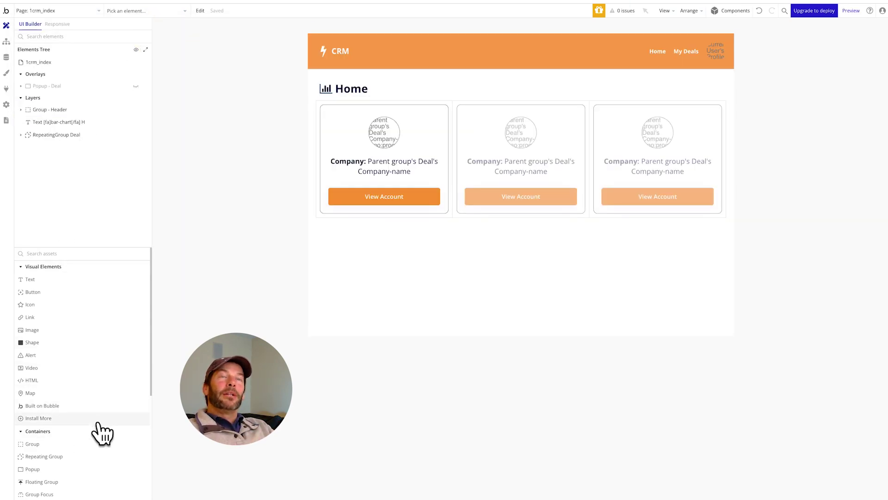
scroll(99, 432, "down", 5)
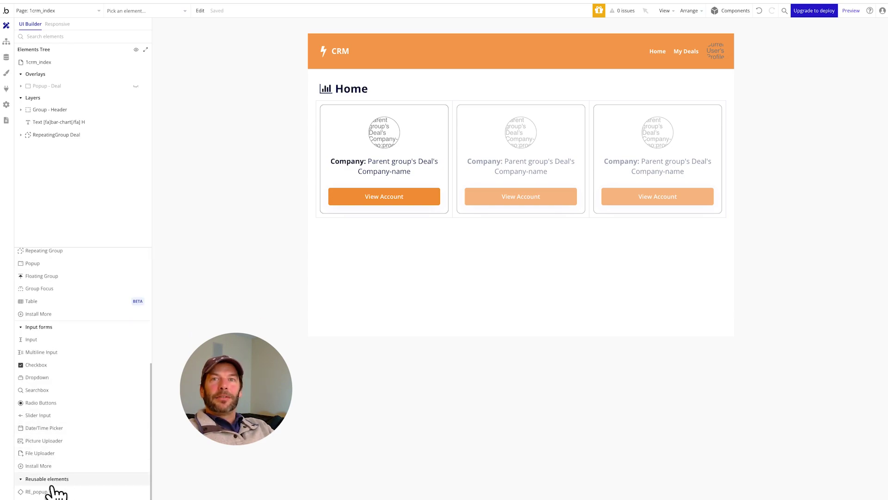
left_click(37, 492)
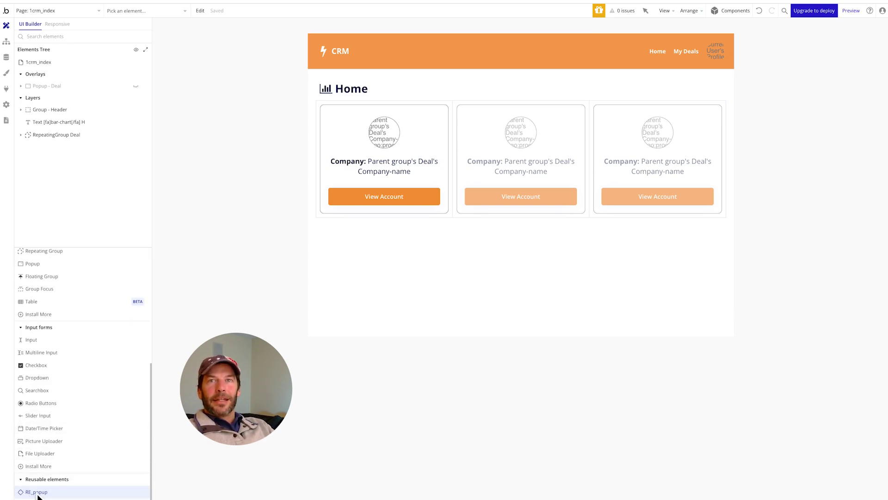
left_click(409, 263)
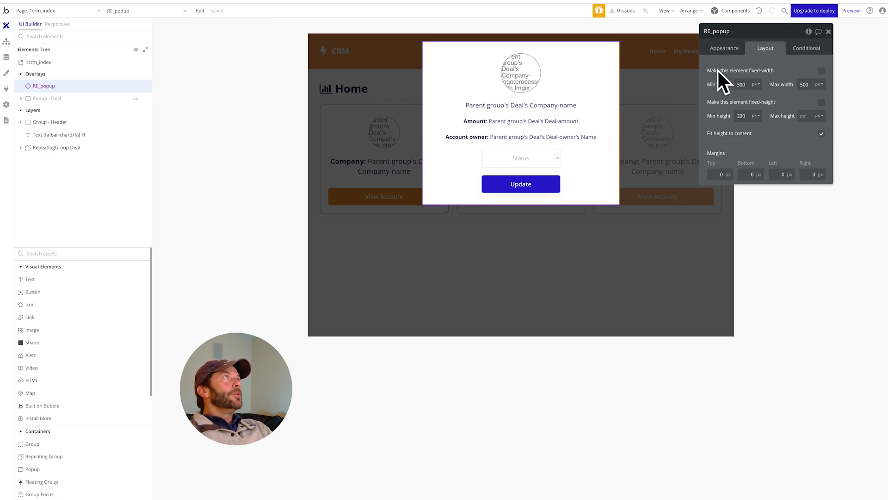
- Review the appearance properties of the placed RE_popup and open the reusable element's own design for editing
left_click(717, 47)
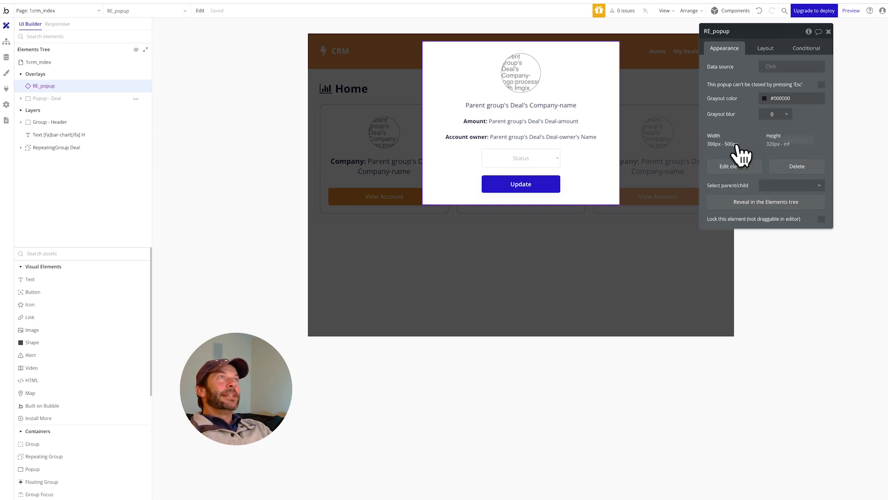
left_click_drag(462, 121, 584, 184)
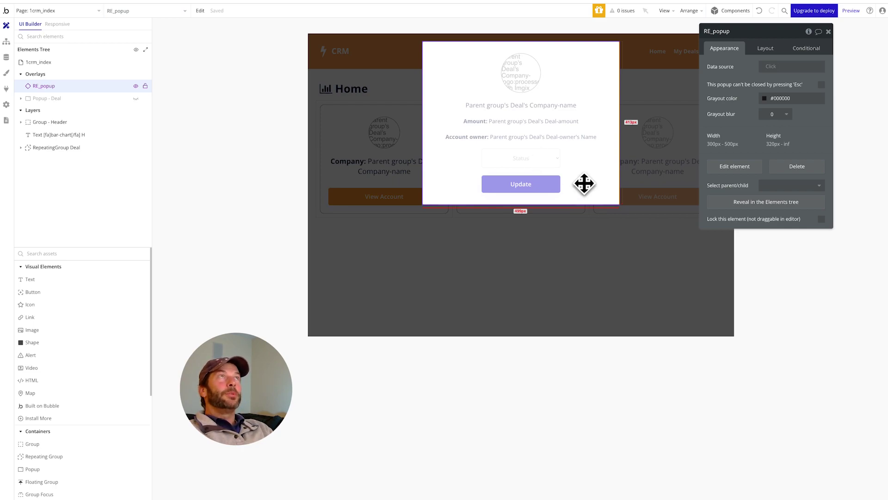
left_click_drag(585, 184, 584, 183)
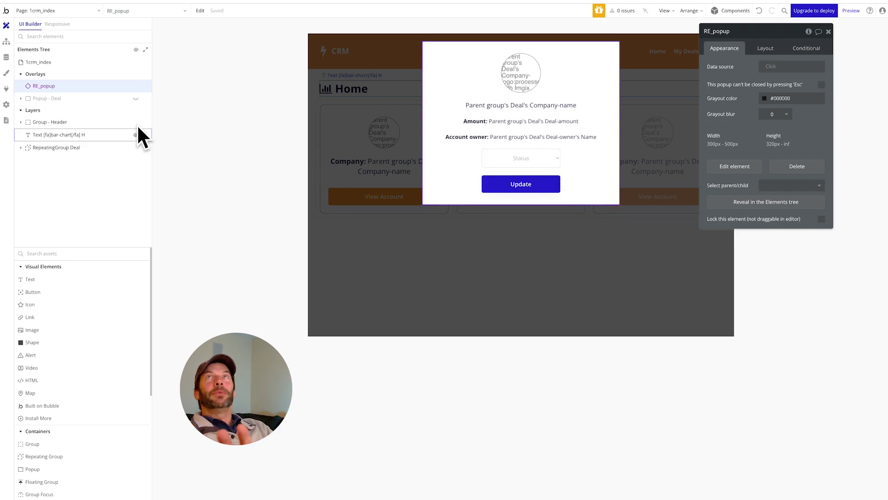
left_click(95, 11)
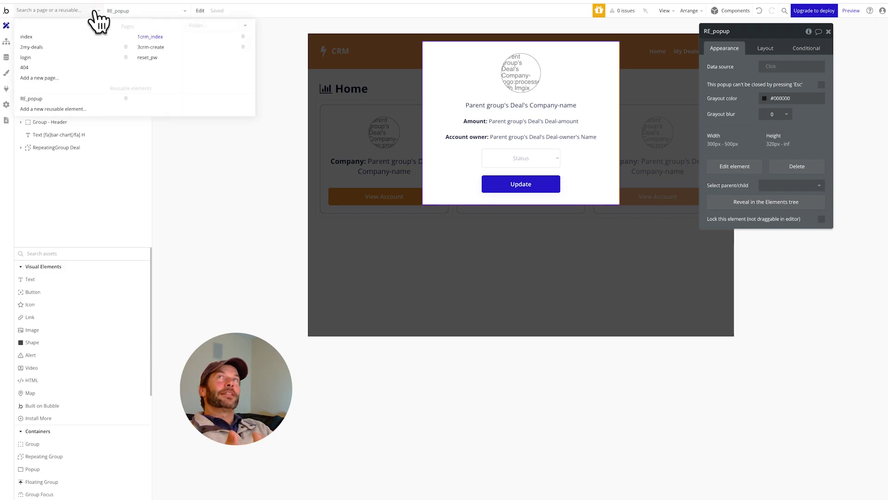
left_click(735, 166)
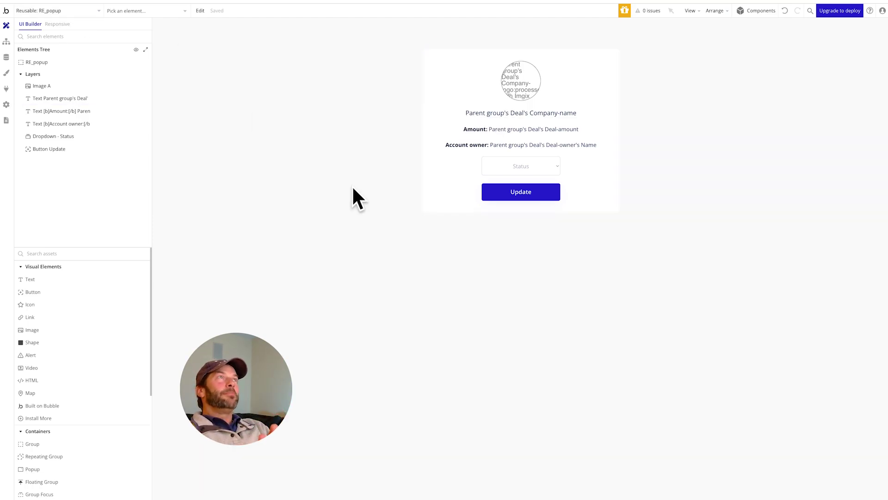
- Examine the Update button's workflow in RE_popup, including its deal-change and hide actions, and return to the design view
left_click(526, 189)
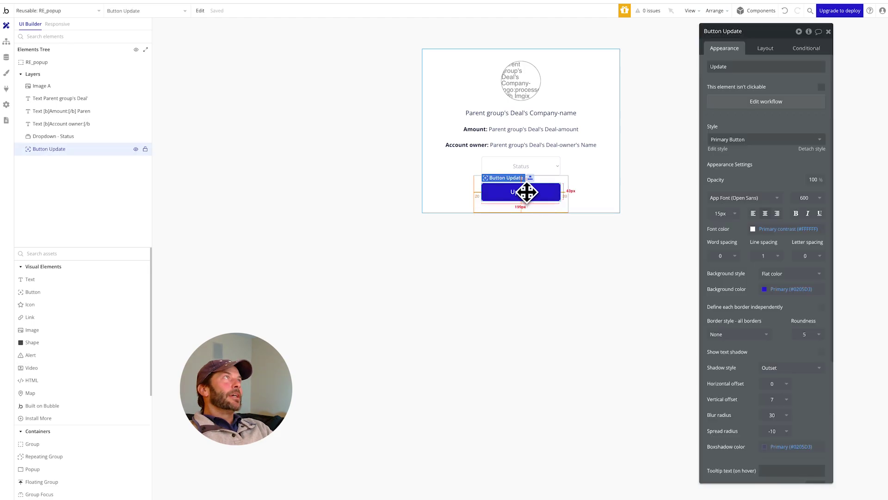
left_click(762, 104)
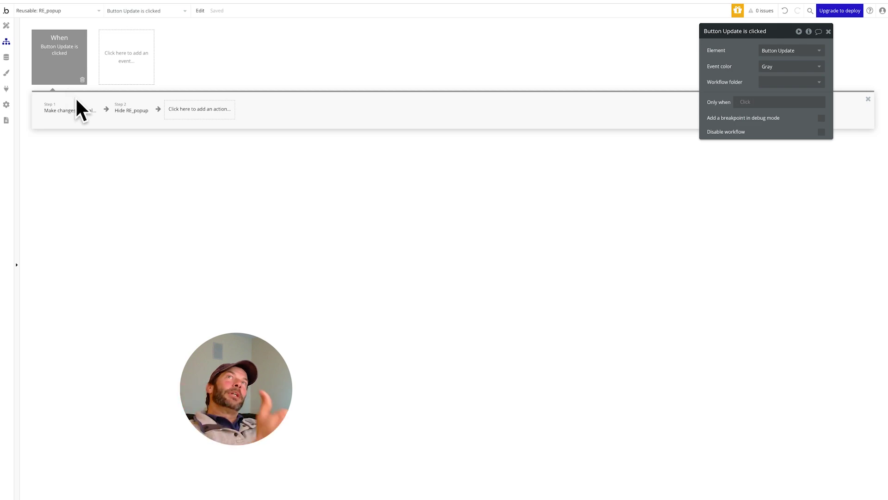
left_click(77, 110)
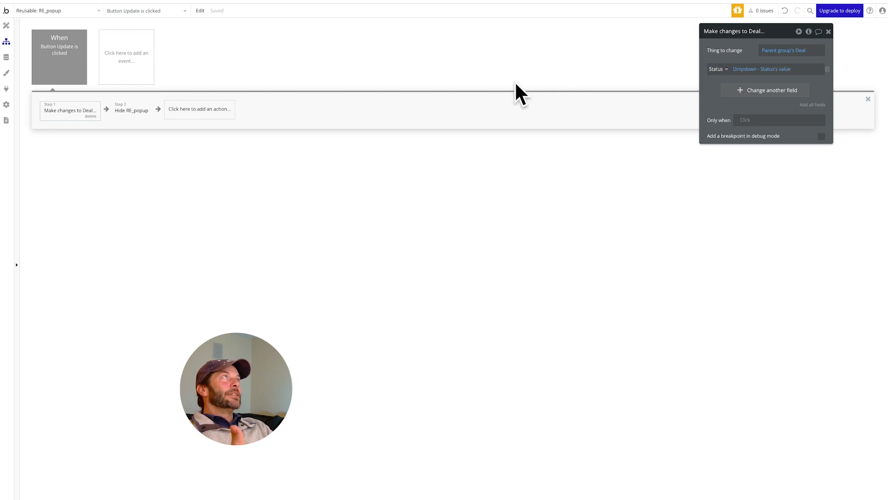
left_click(139, 111)
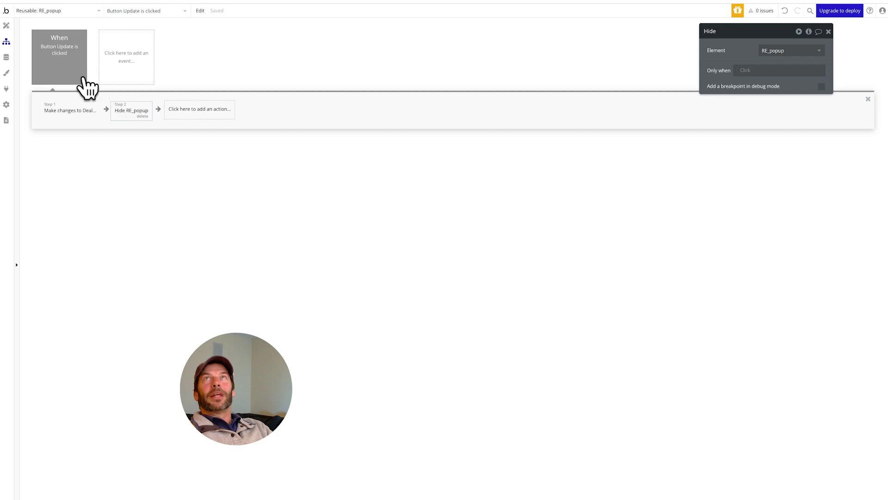
left_click(68, 69)
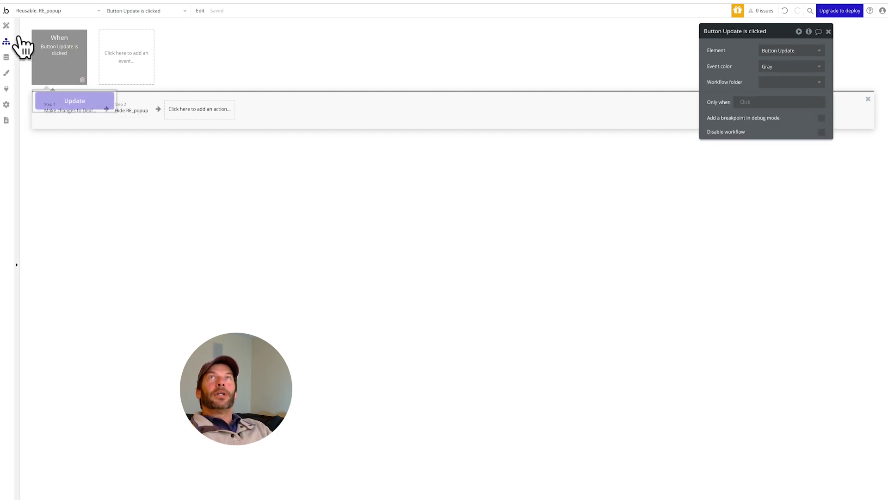
left_click(6, 26)
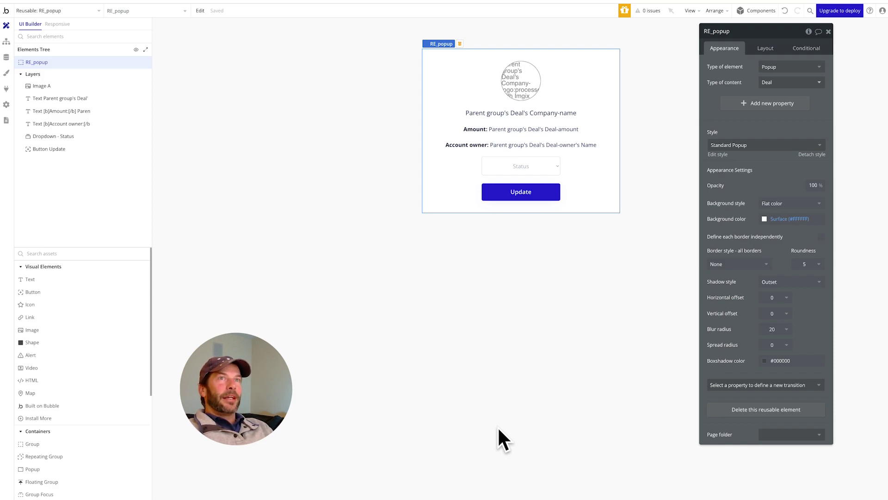
- Create a new reusable element named RE_popup2 without cloning an existing one
scroll(40, 339, "down", 2)
scroll(40, 340, "down", 6)
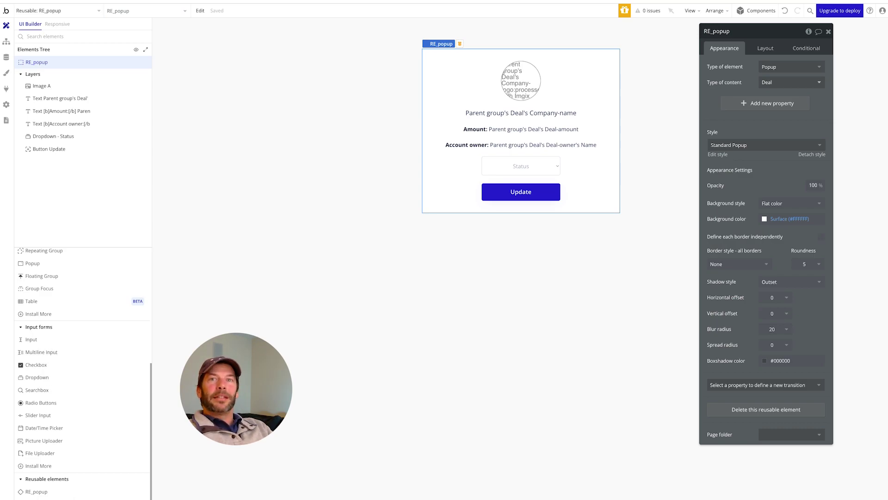
left_click(33, 492)
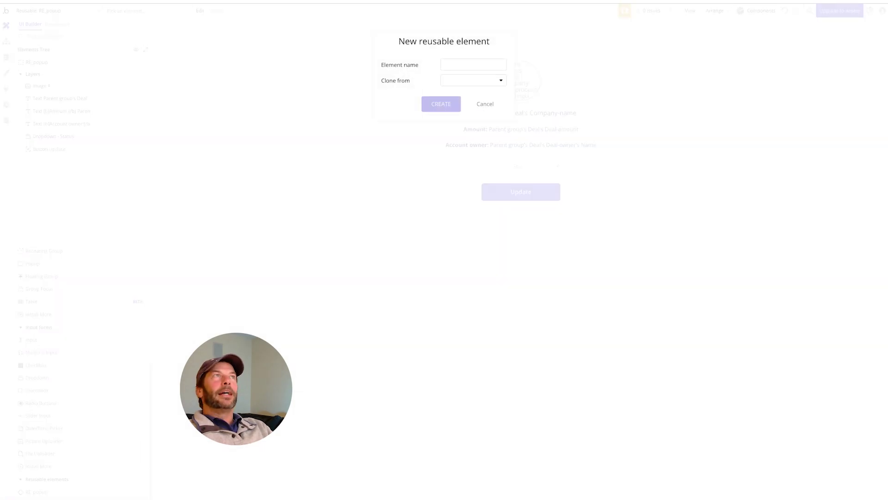
left_click(450, 65)
type("r")
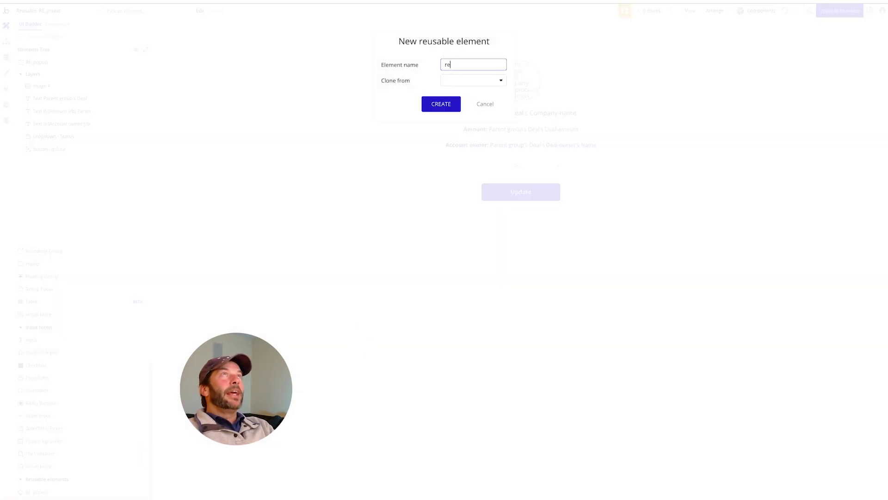
type("E_")
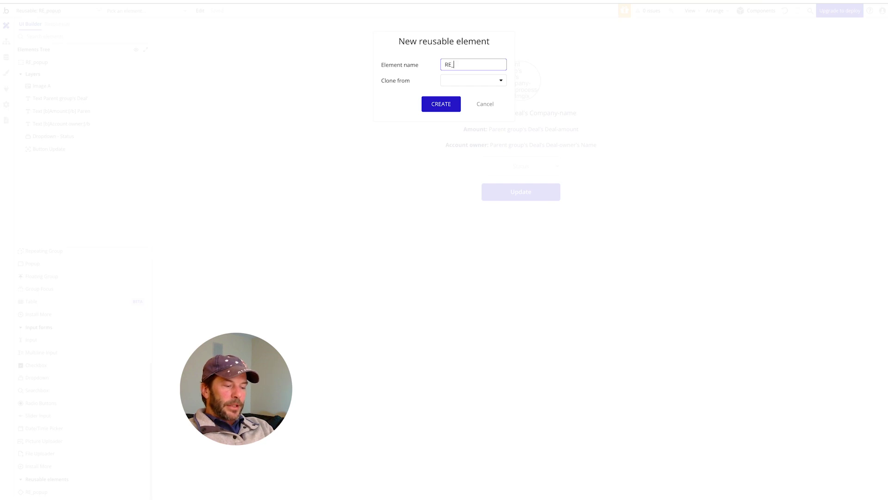
type("popup2")
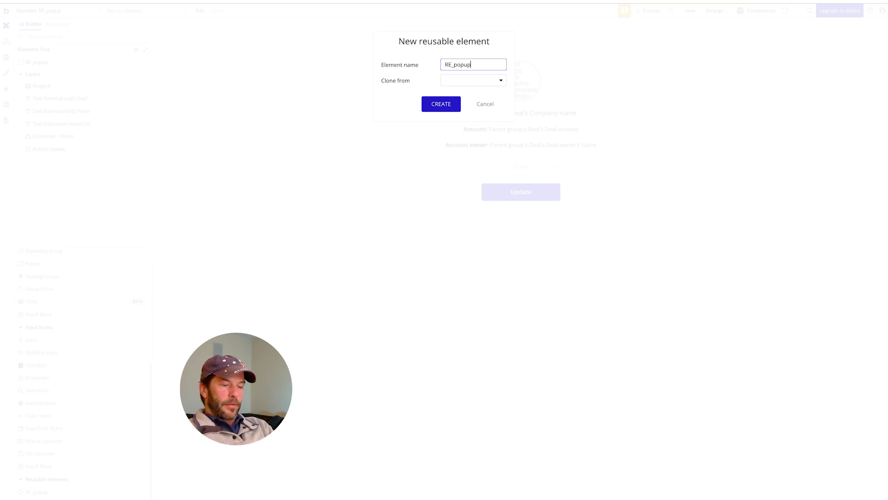
left_click(437, 105)
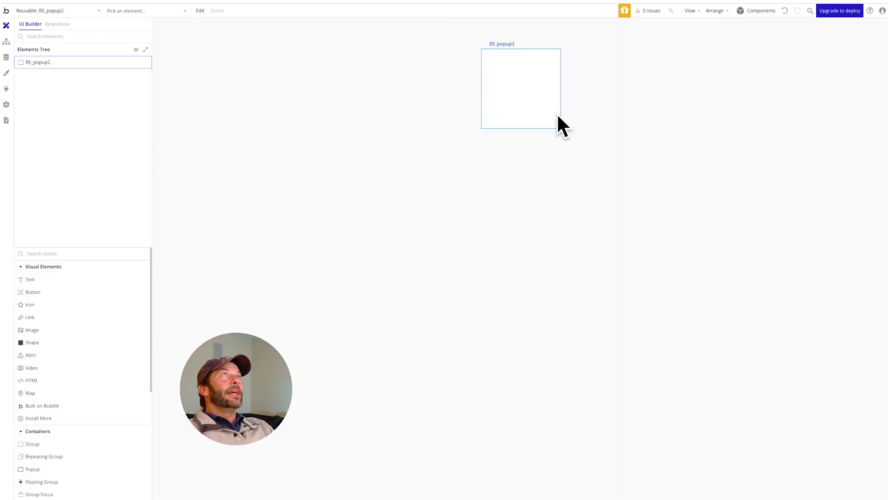
- Set RE_popup2's type of element to Popup and its type of content to Deal
double_click(531, 105)
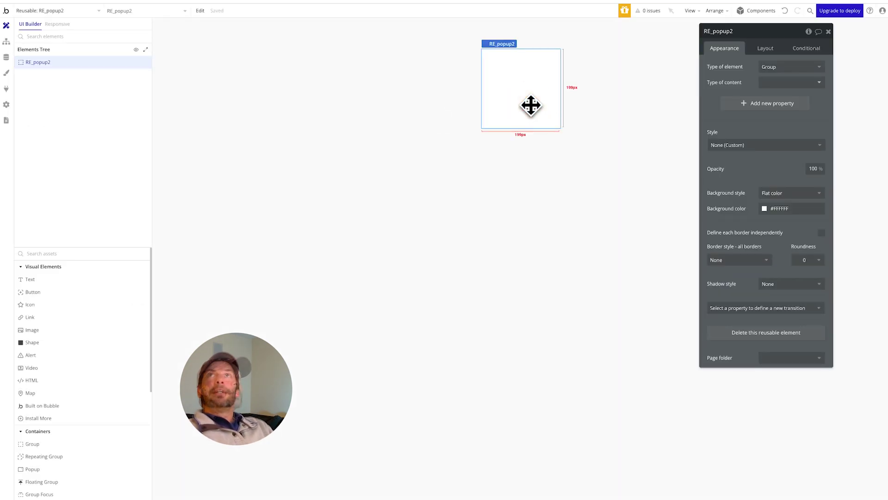
left_click(787, 70)
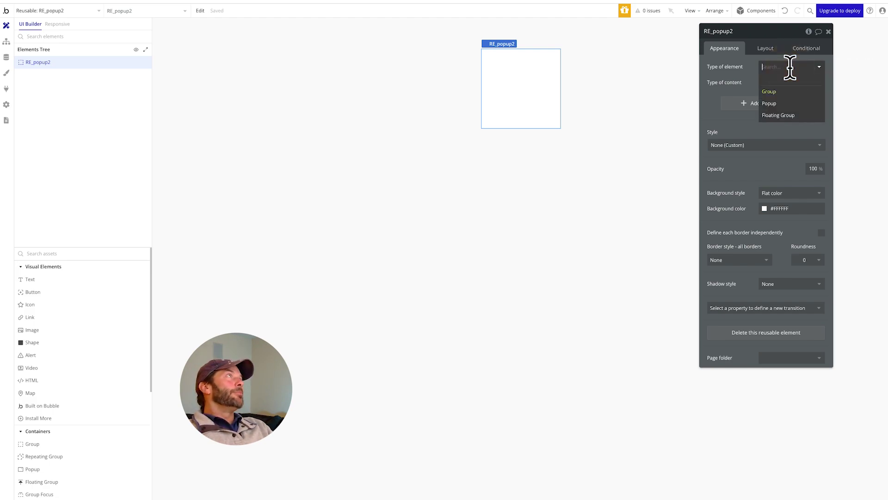
left_click(777, 104)
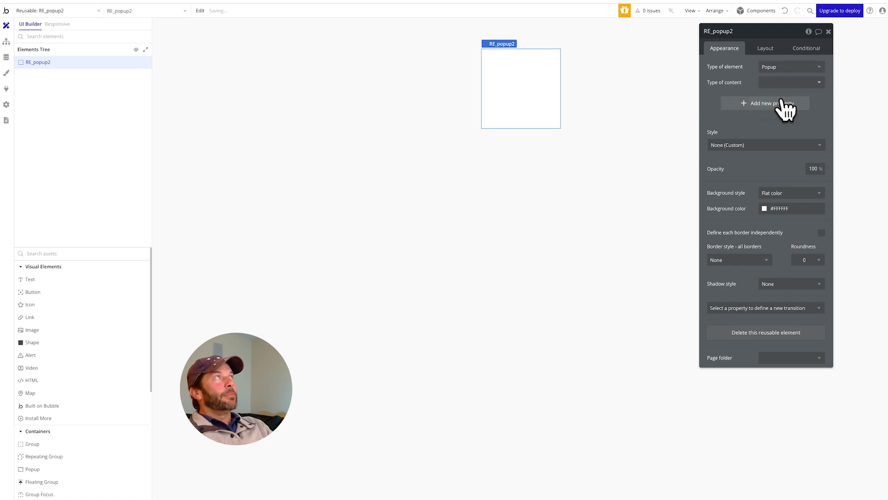
left_click(799, 83)
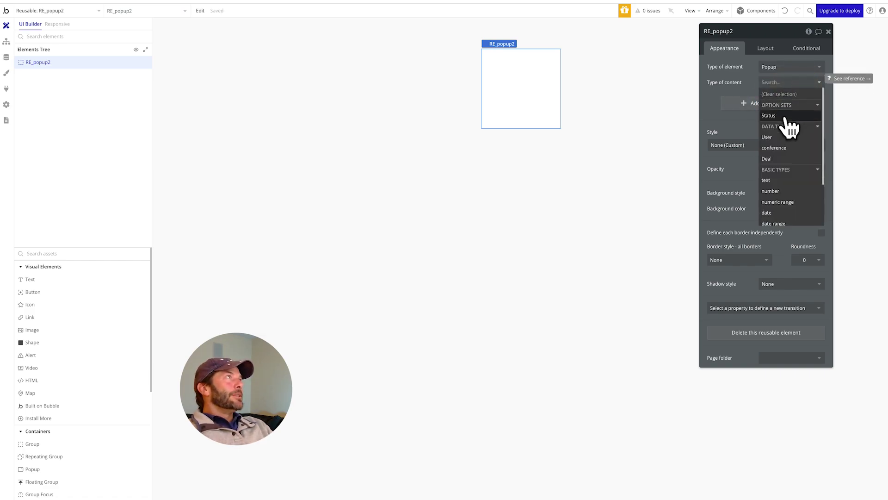
left_click(768, 159)
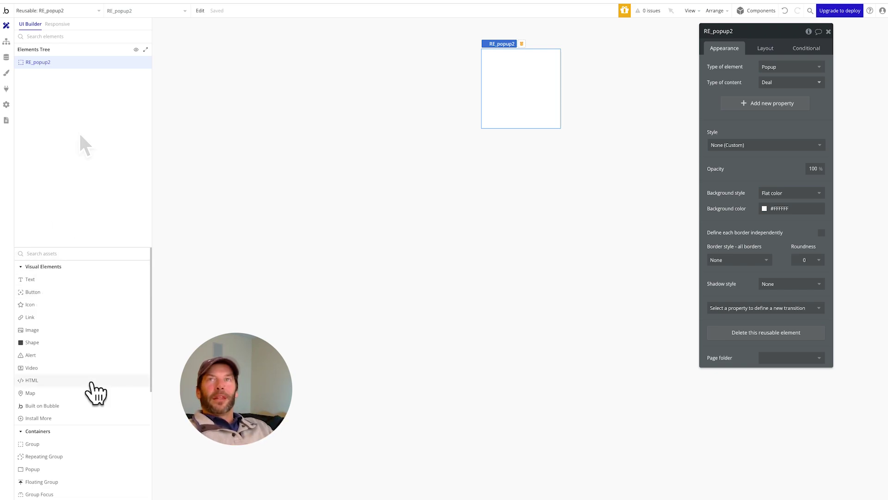
- Locate RE_popup2 among the placeable assets and set its background color to the orange color variable
scroll(95, 466, "down", 5)
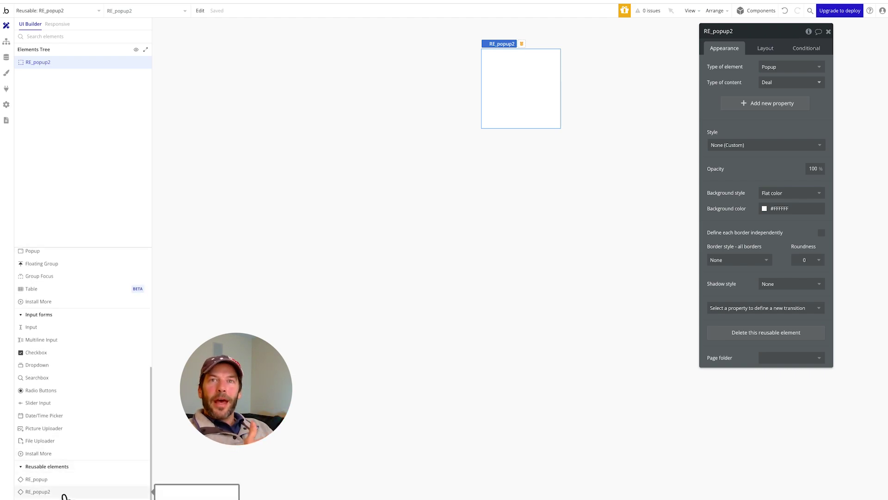
left_click(78, 493)
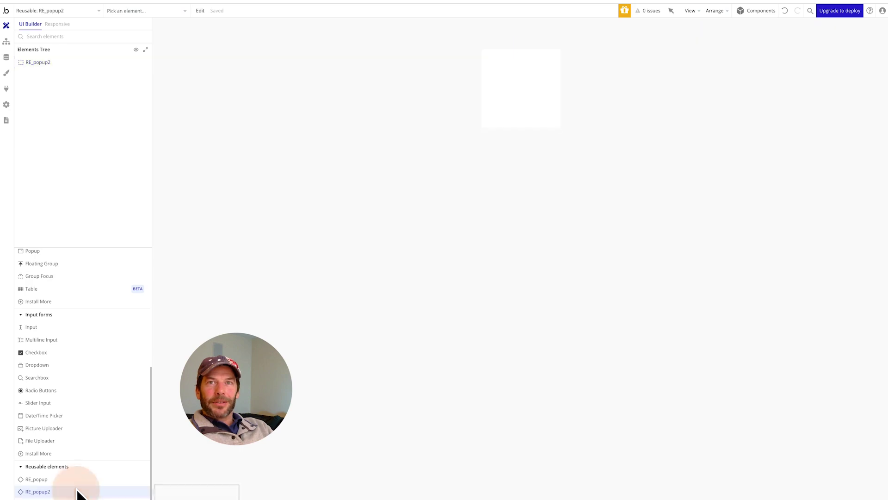
left_click(511, 391)
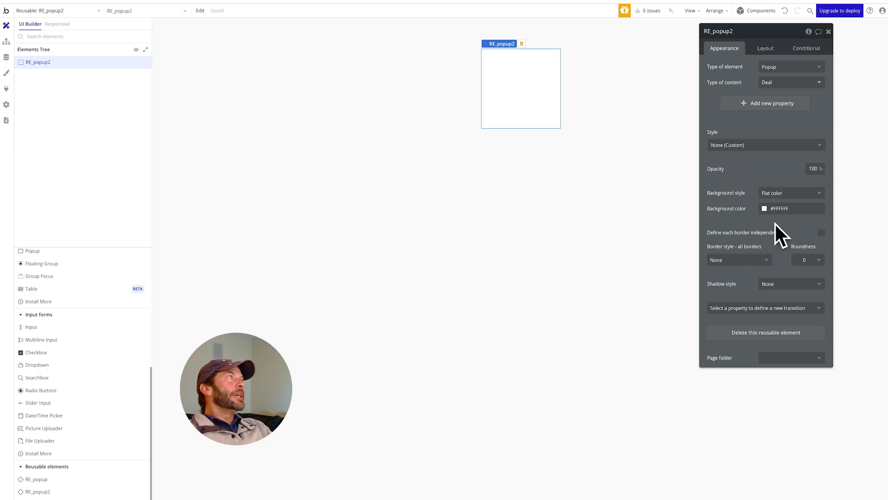
left_click(764, 210)
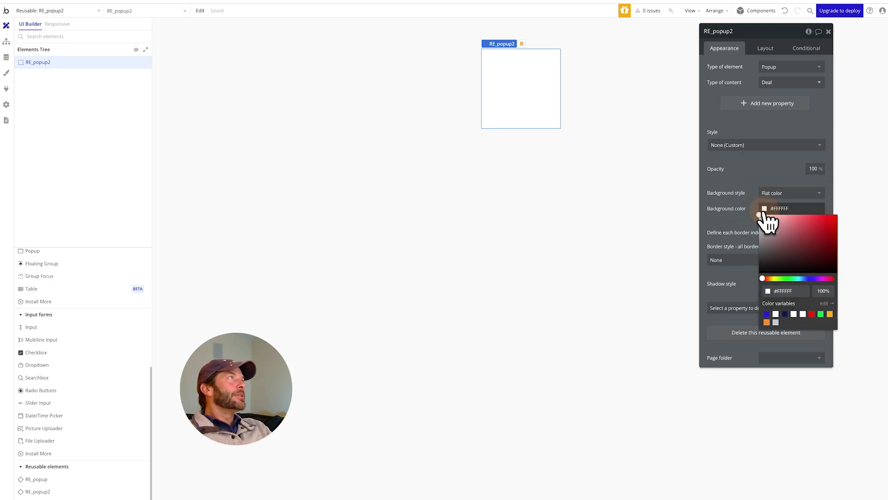
left_click(767, 322)
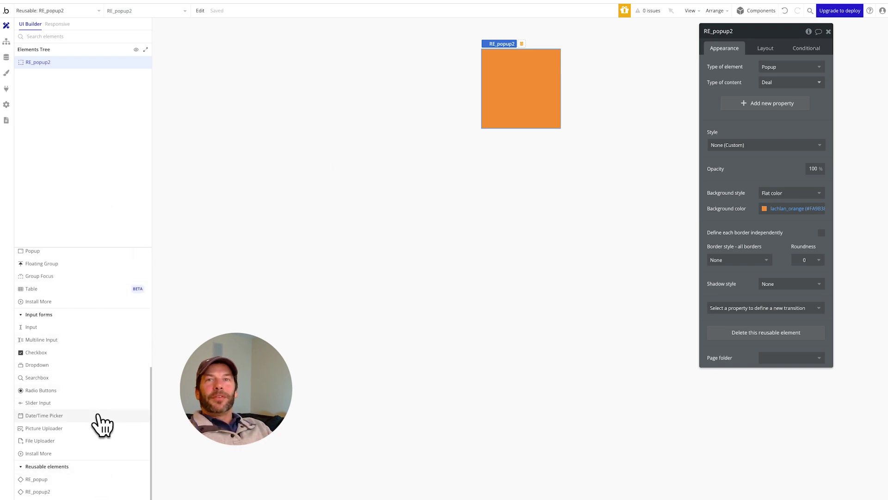
- Place an instance of RE_popup2 on the 1crm_index page
left_click(93, 11)
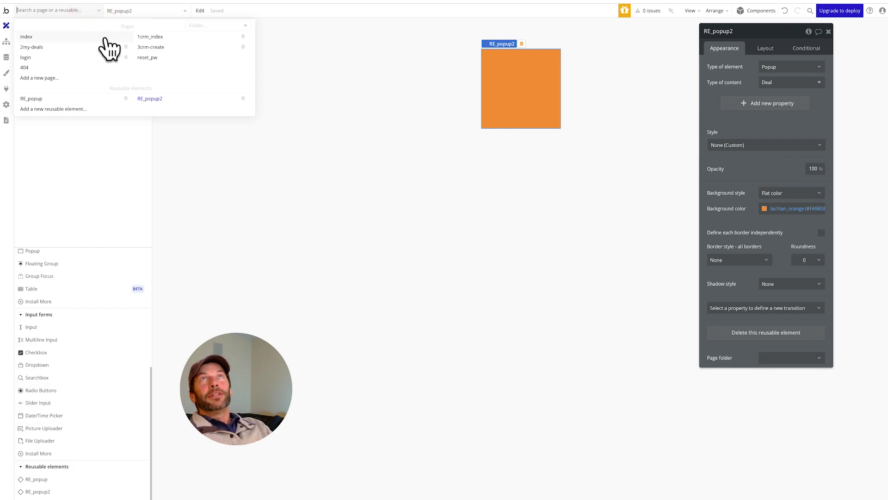
left_click(150, 37)
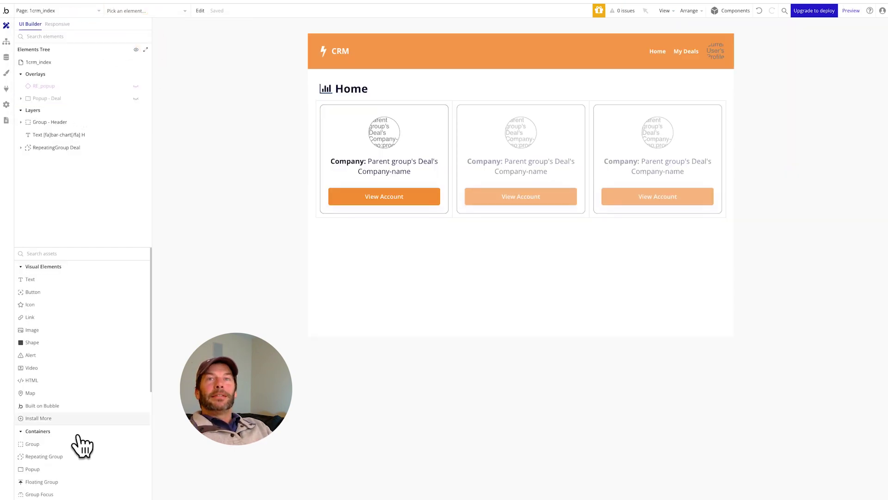
left_click(46, 492)
left_click(367, 248)
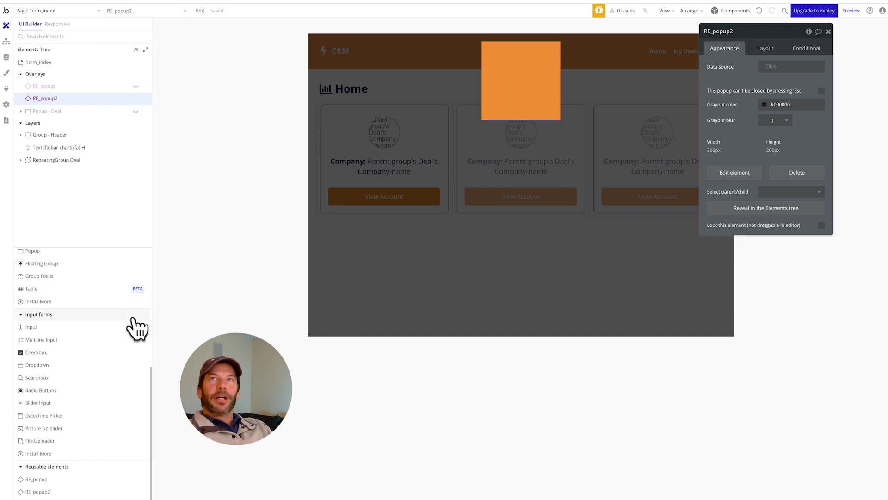
- Delete the reusable element RE_popup2 from the app and confirm the deletion
left_click(94, 10)
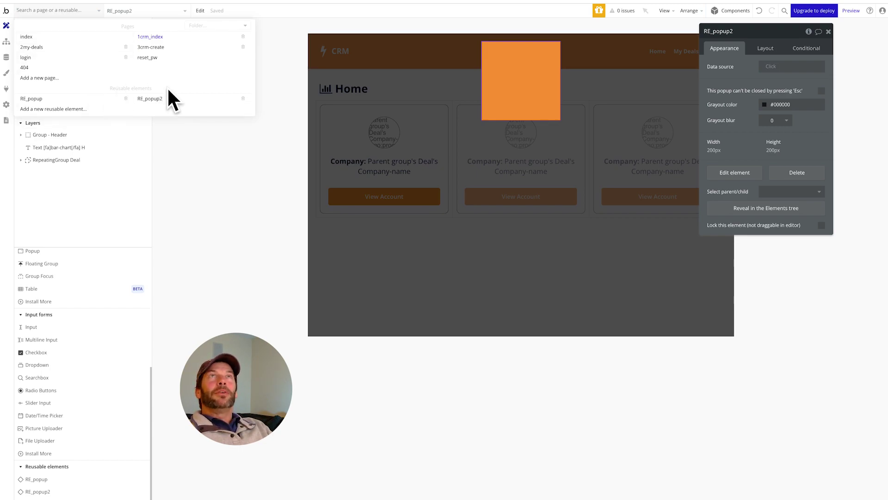
left_click(243, 99)
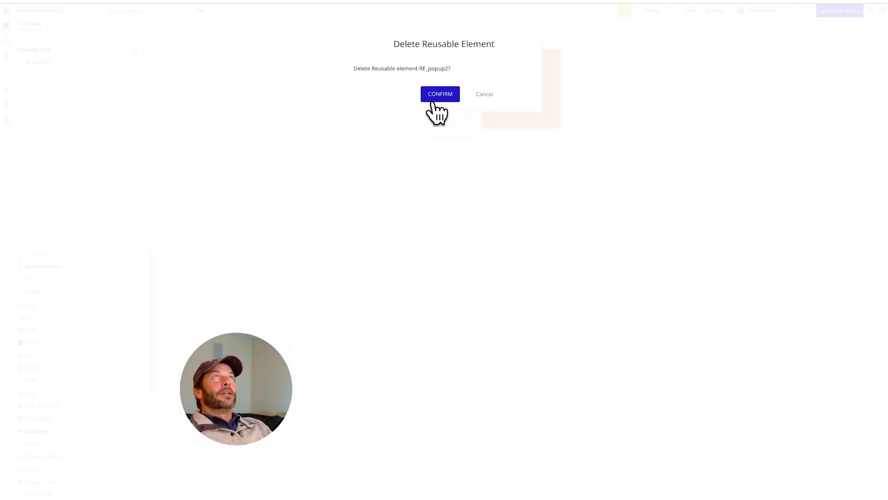
left_click(438, 97)
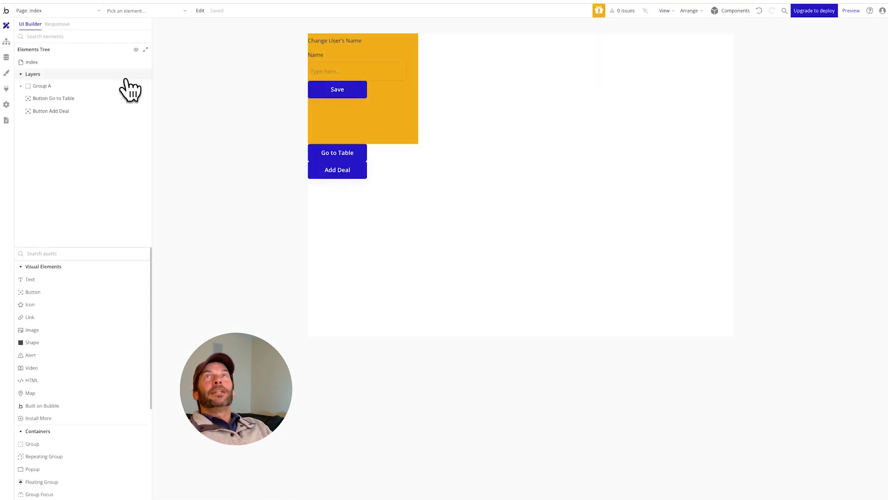
- Remove the leftover RE_popup2 A instance of the deleted reusable element from the 1crm_index page
left_click(94, 10)
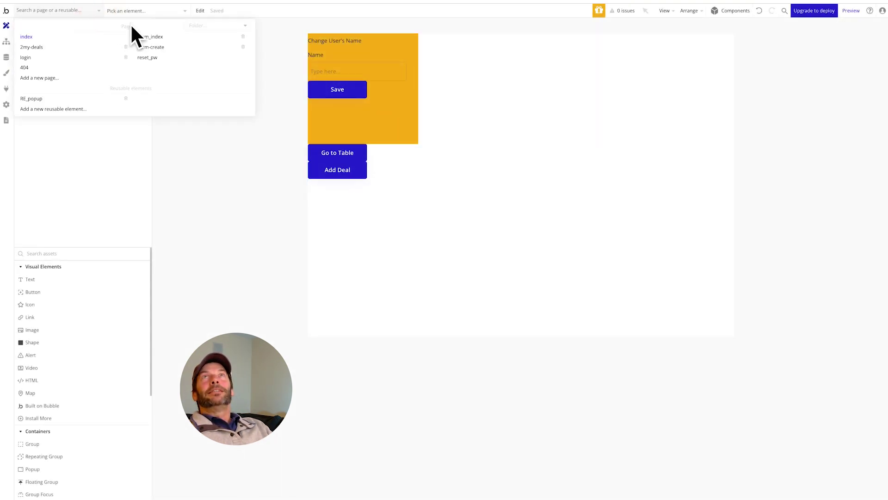
left_click(147, 36)
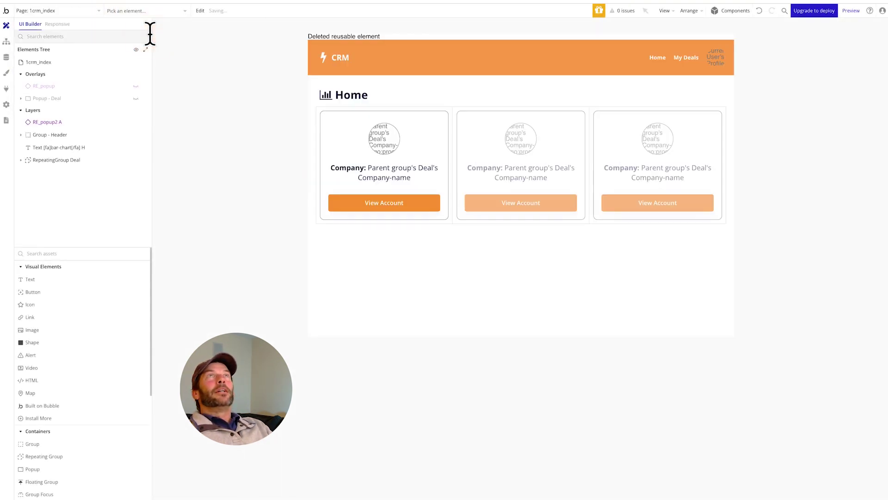
double_click(338, 38)
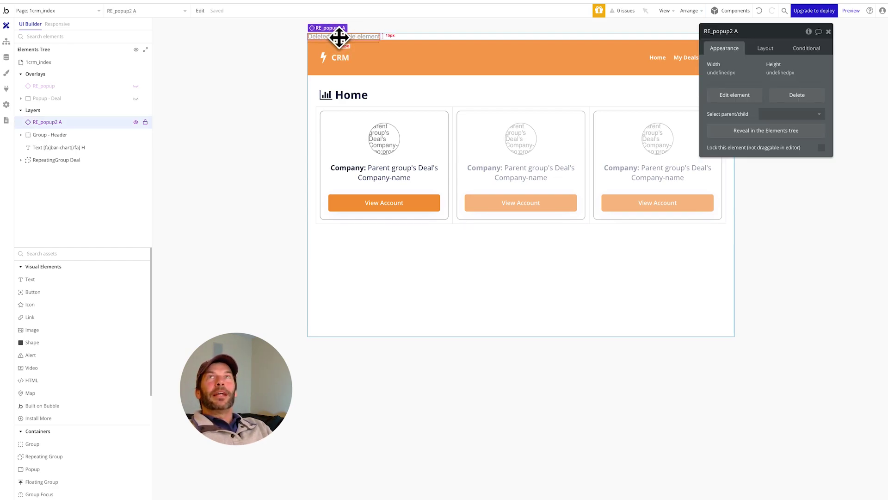
key("Delete")
- Show the RE_popup instance on the 1crm_index page and look over its contents and settings
mouse_move(85, 84)
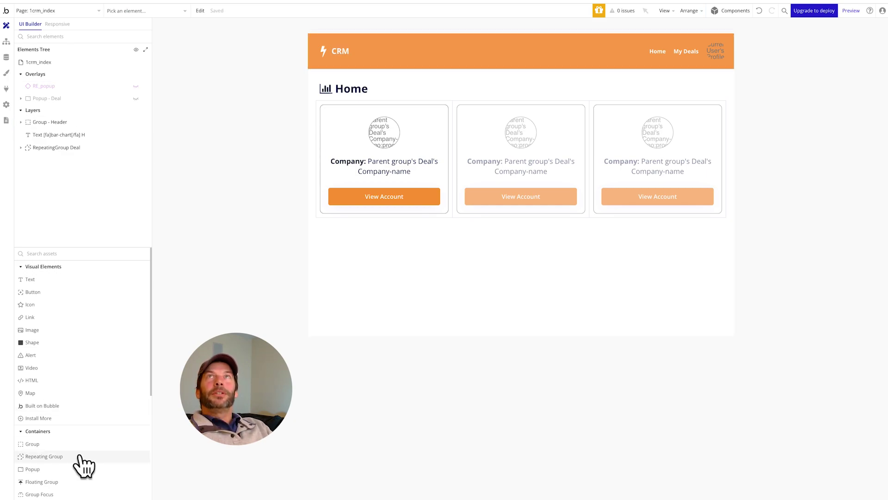
left_click(87, 86)
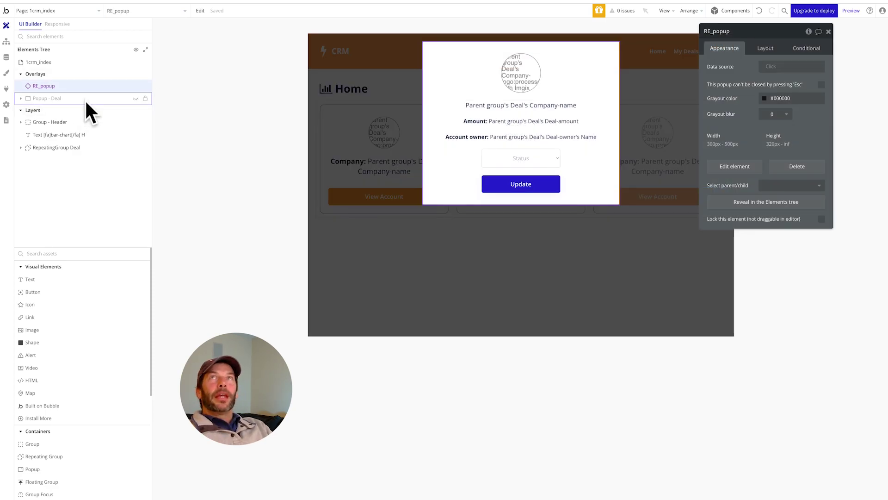
left_click(74, 87)
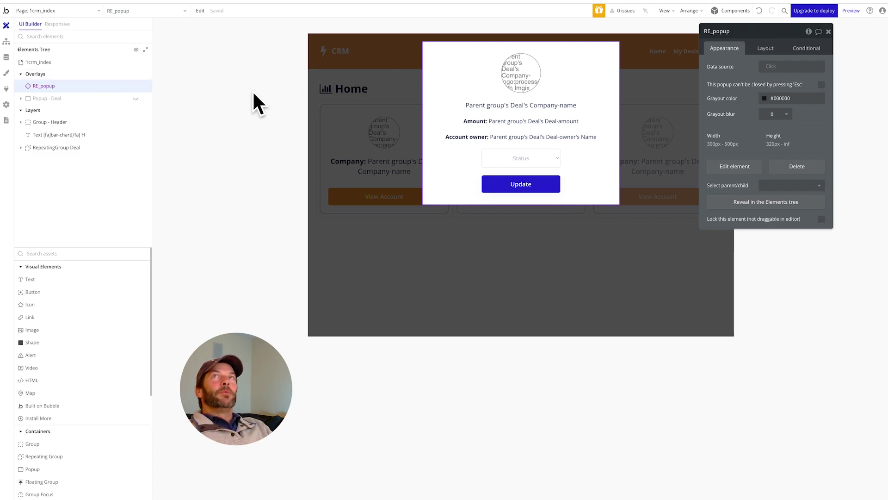
- Place an instance of the reusable element RE_popup on the 2my-deals page
left_click(97, 10)
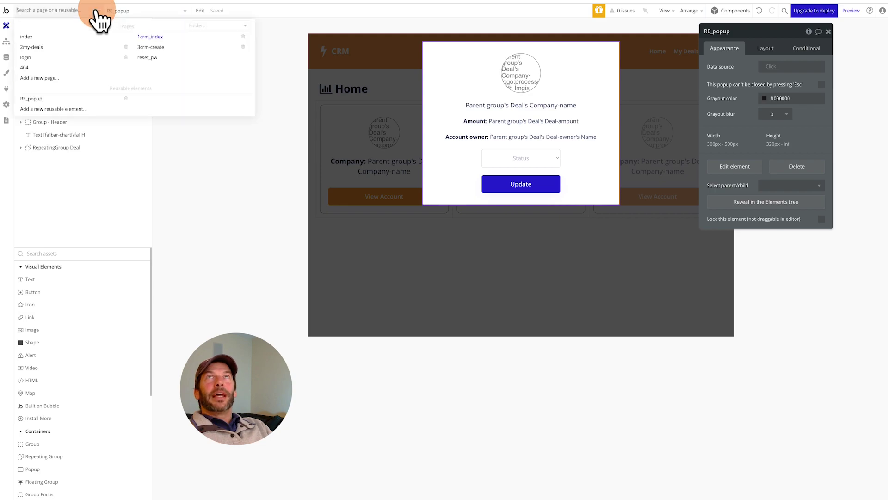
left_click(50, 47)
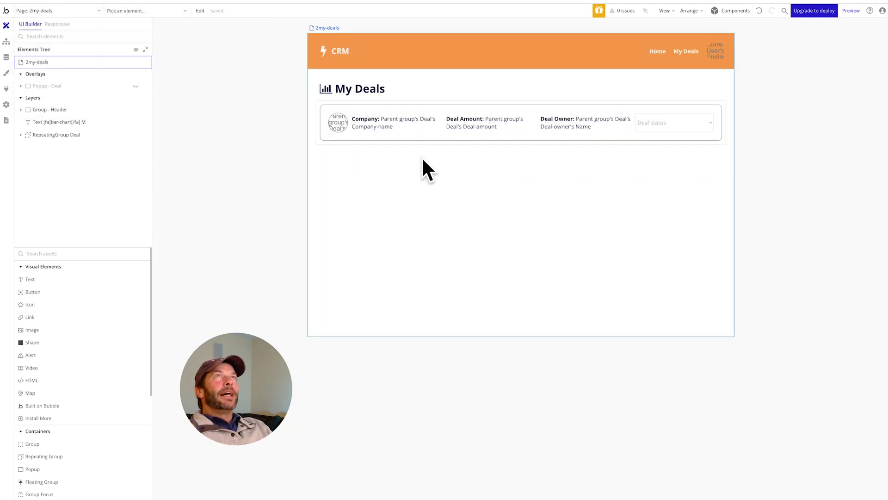
scroll(72, 396, "down", 5)
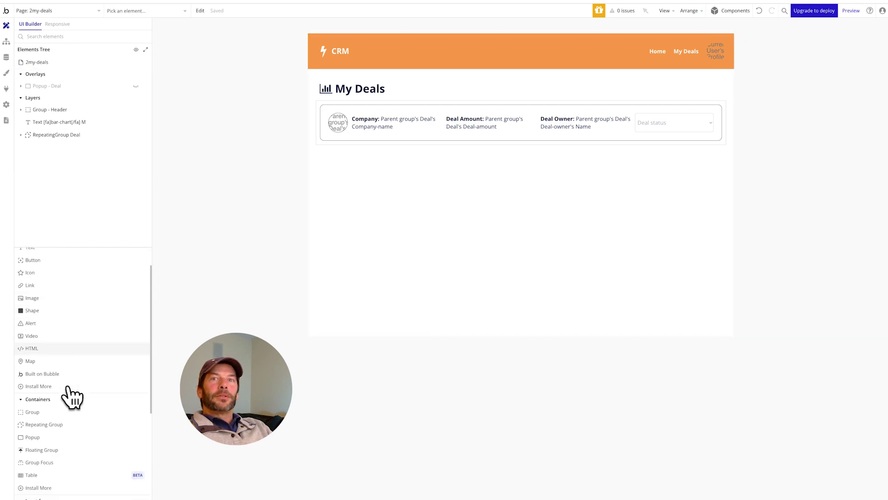
left_click_drag(58, 490, 405, 231)
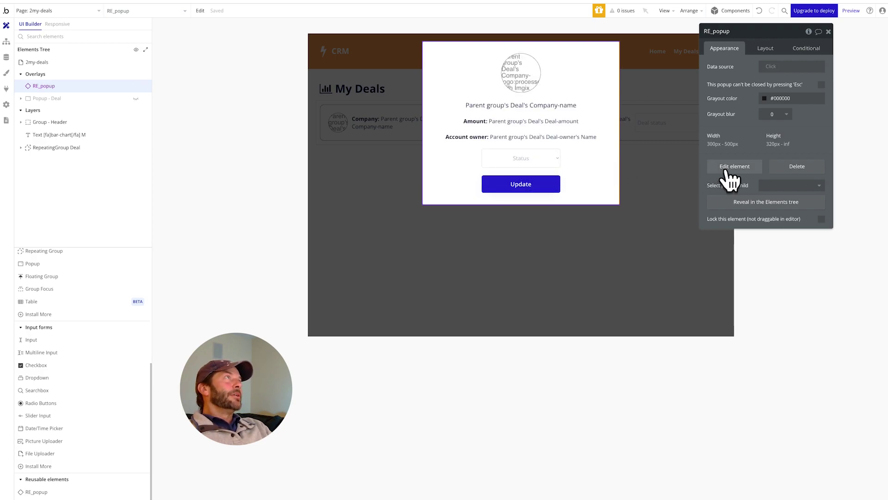
- Open RE_popup's source from its instance and examine the workflow of its Update button
left_click(726, 168)
left_click(511, 191)
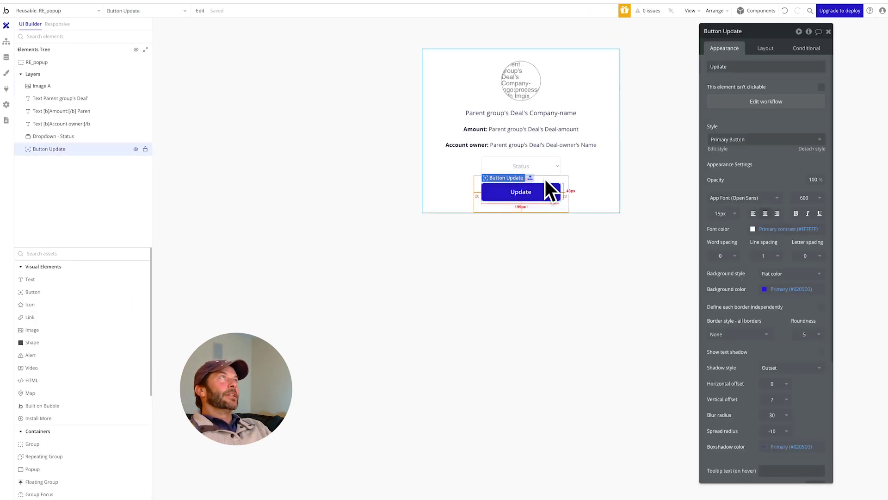
left_click(764, 102)
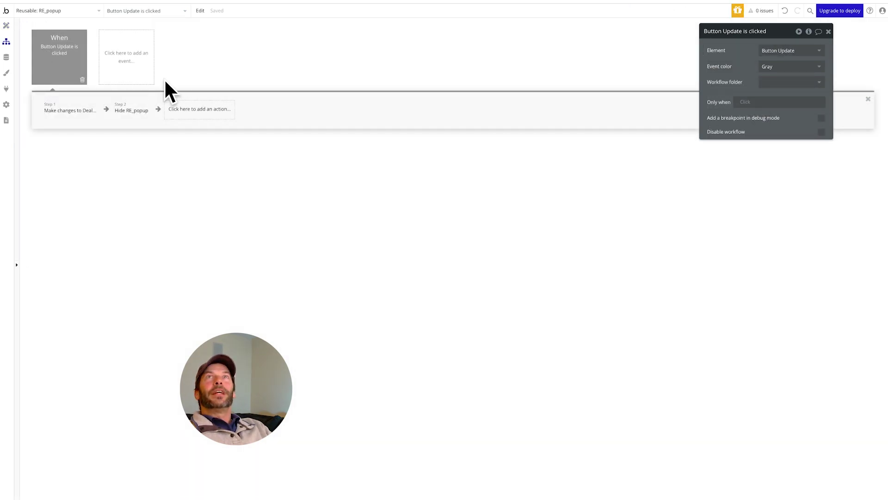
- Switch from the notes to the Bubble editor and open RE_popup for editing from its instance on 1crm_index
left_click(485, 377)
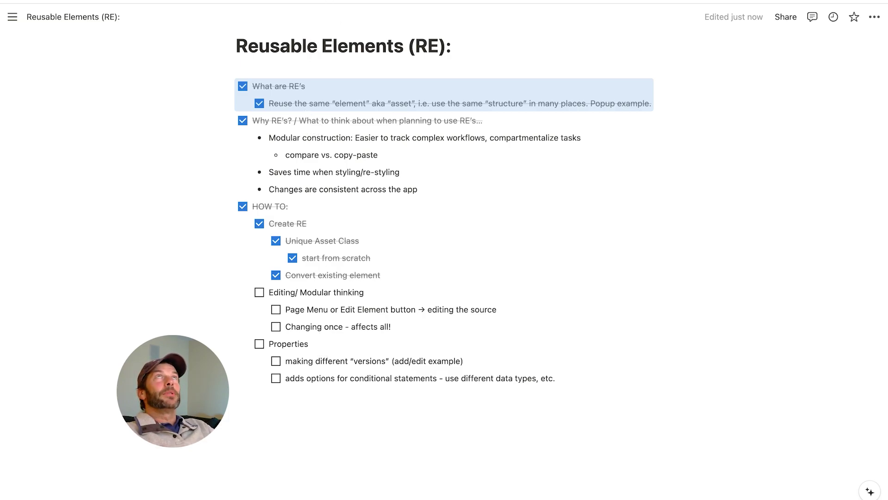
key("ctrl+Tab")
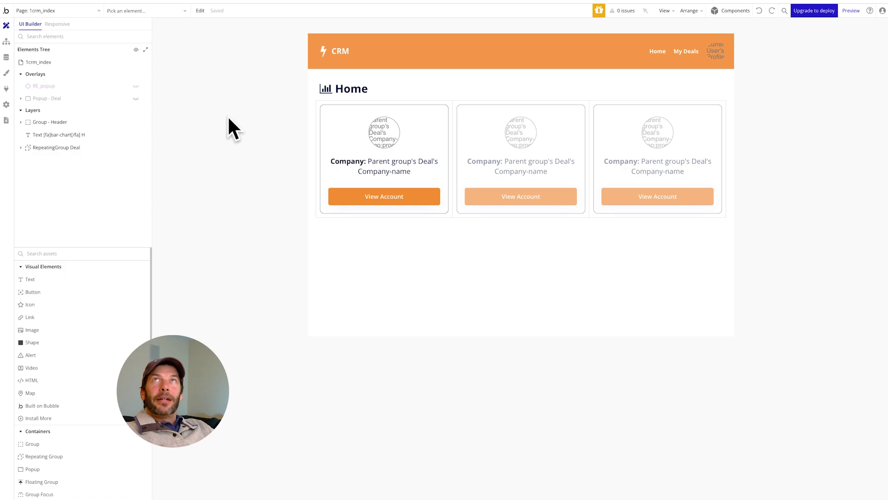
left_click(134, 86)
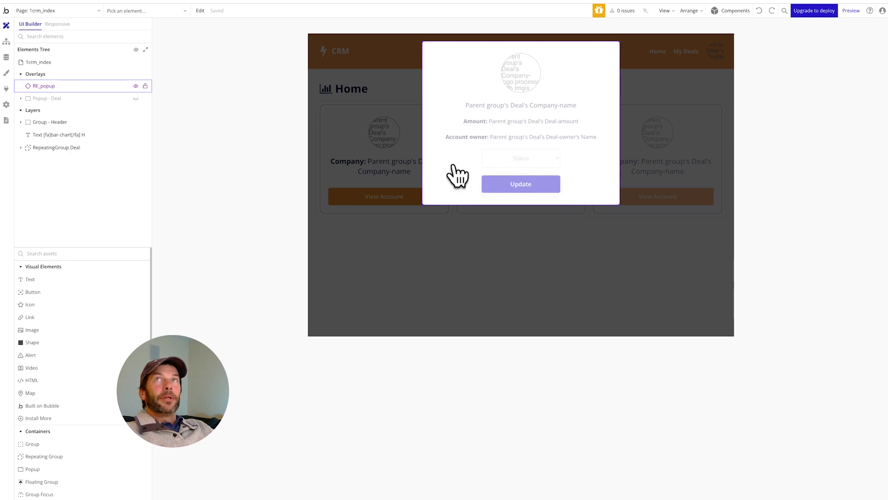
left_click(449, 190)
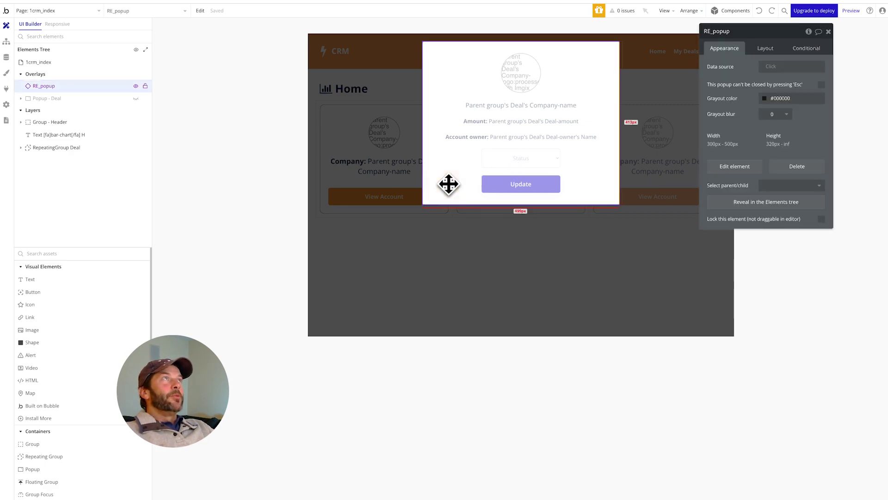
left_click(728, 169)
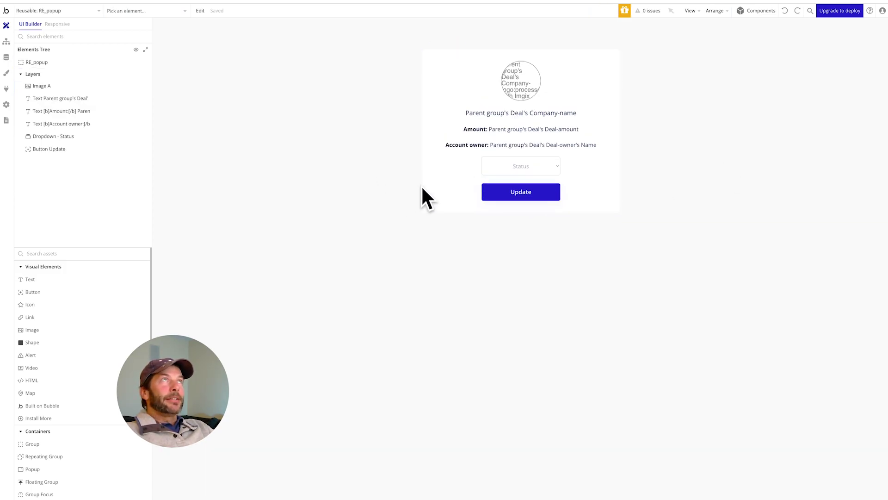
left_click(28, 285)
left_click(452, 139)
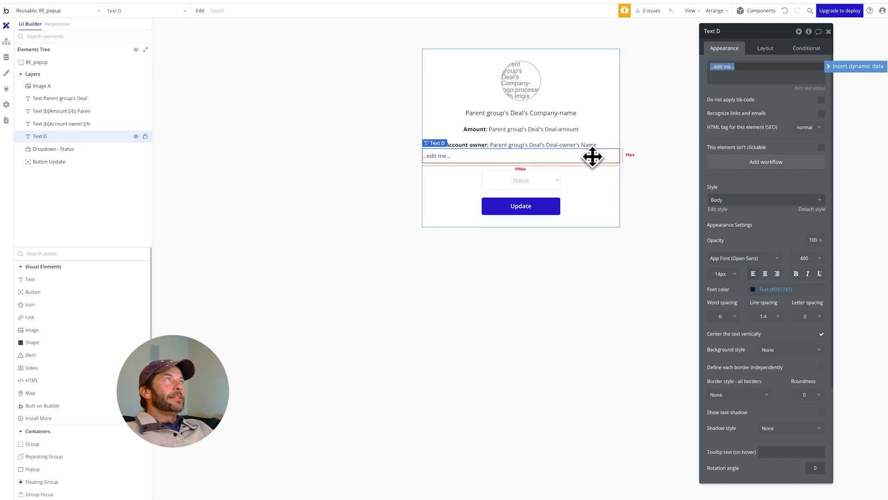
key("Delete")
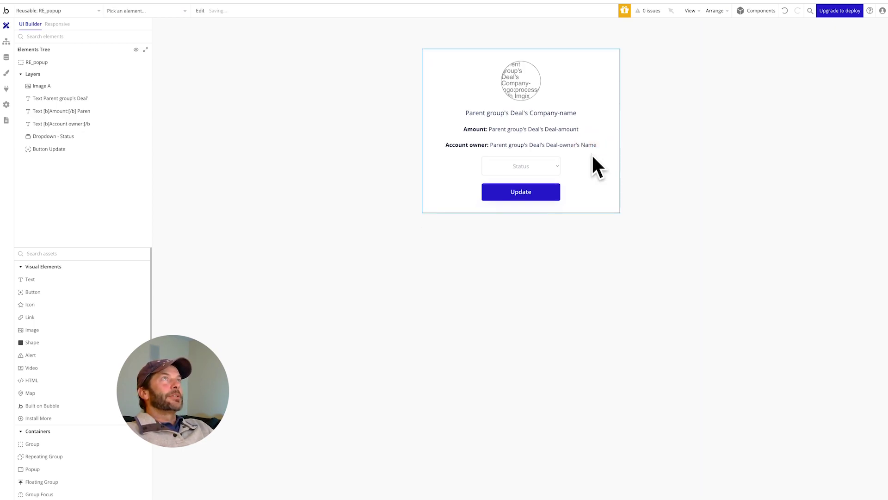
- Duplicate RE_popup's Account owner text, place the copy above the Status dropdown, and make it read "Creation Date:" with Parent group's Deal's Creation Date
left_click(582, 148)
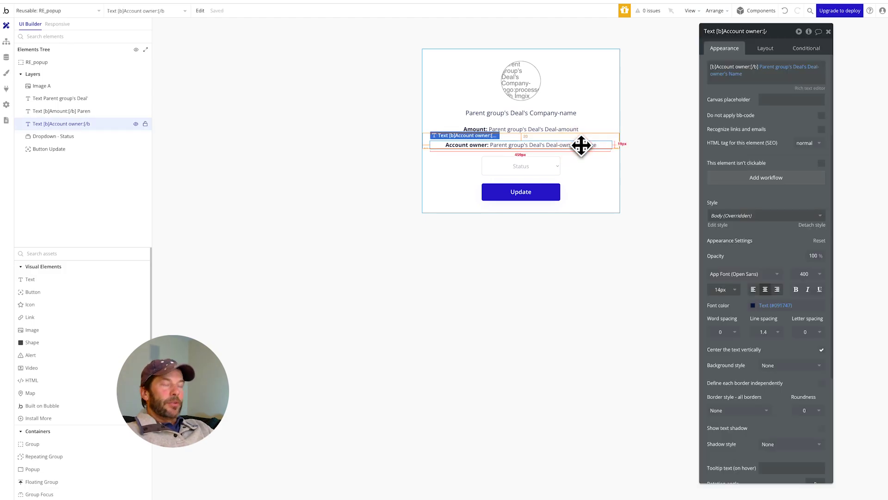
left_click_drag(582, 145, 571, 168)
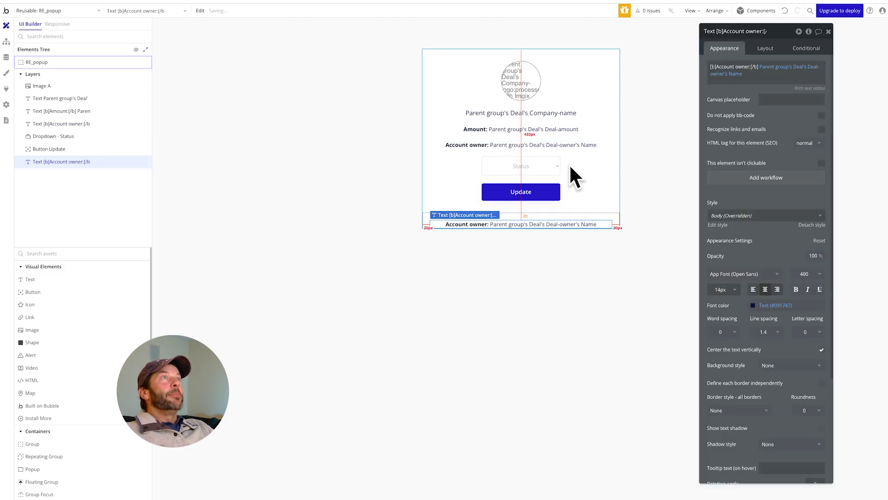
left_click_drag(534, 221, 533, 163)
left_click(600, 193)
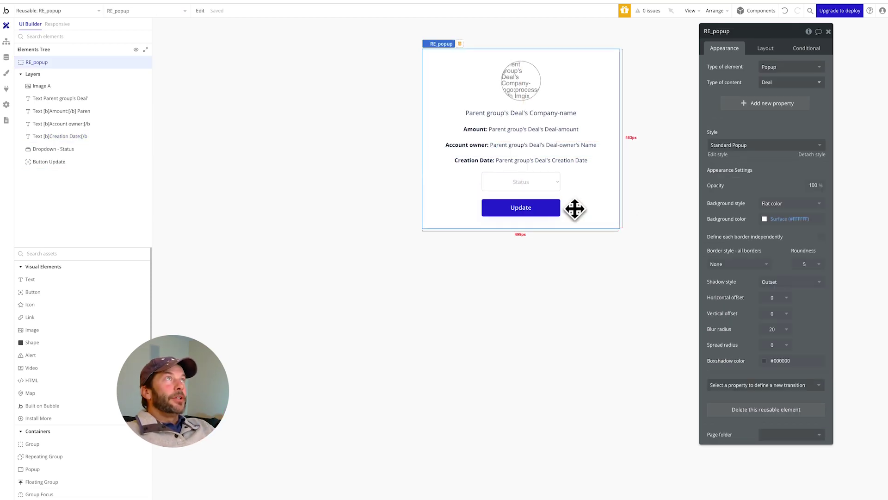
left_click_drag(557, 212, 555, 214)
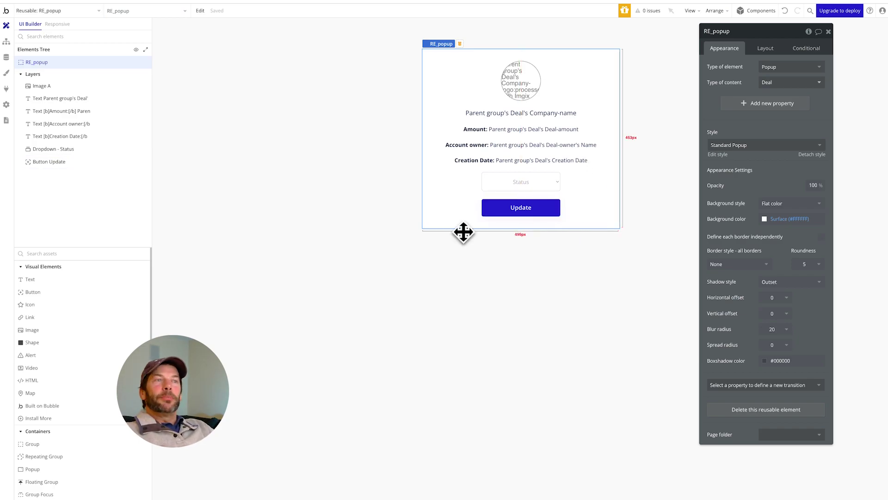
- Show RE_popup on the 1crm_index page and check it for the Creation Date line
left_click(90, 11)
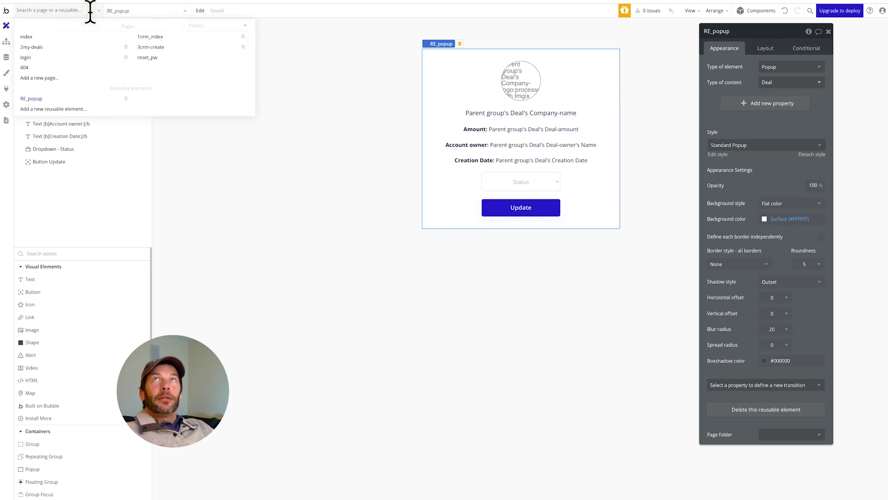
left_click(152, 37)
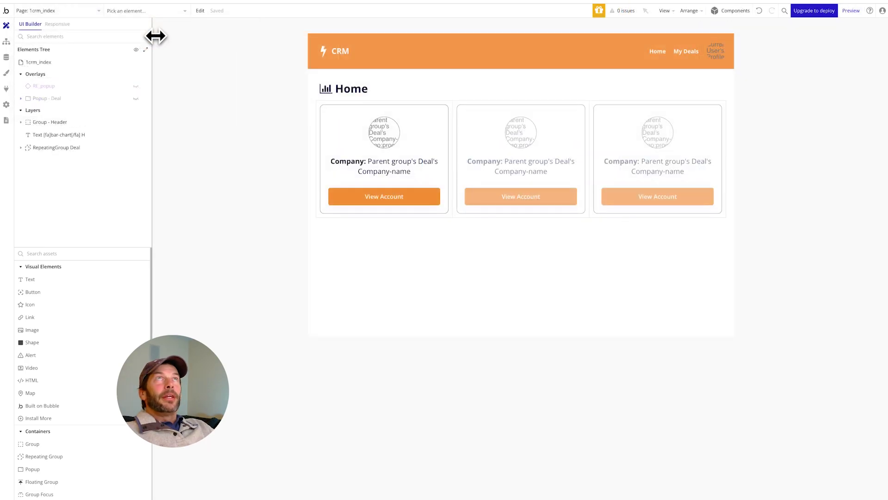
left_click(64, 85)
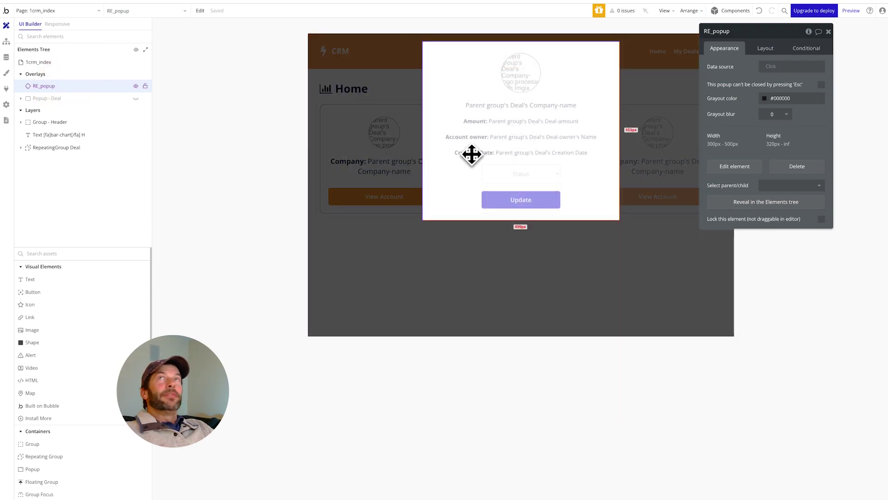
- Show RE_popup on the 2my-deals page and check it for the same Creation Date line
left_click(96, 12)
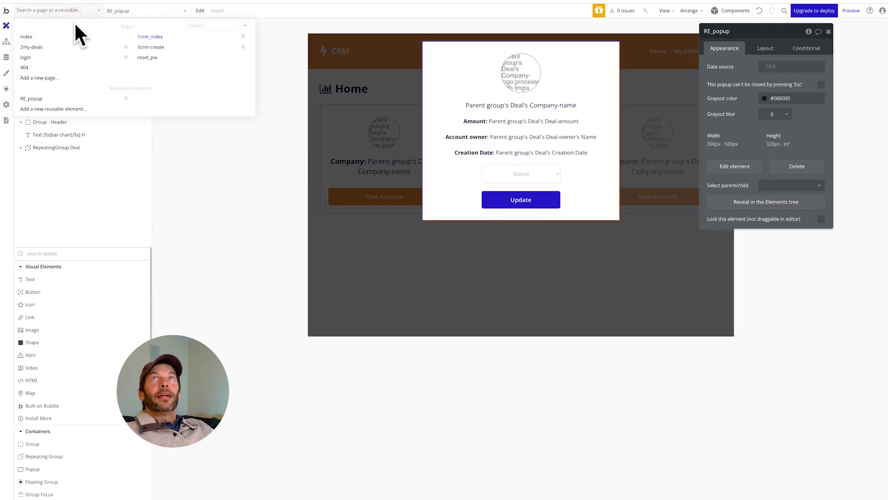
left_click(29, 54)
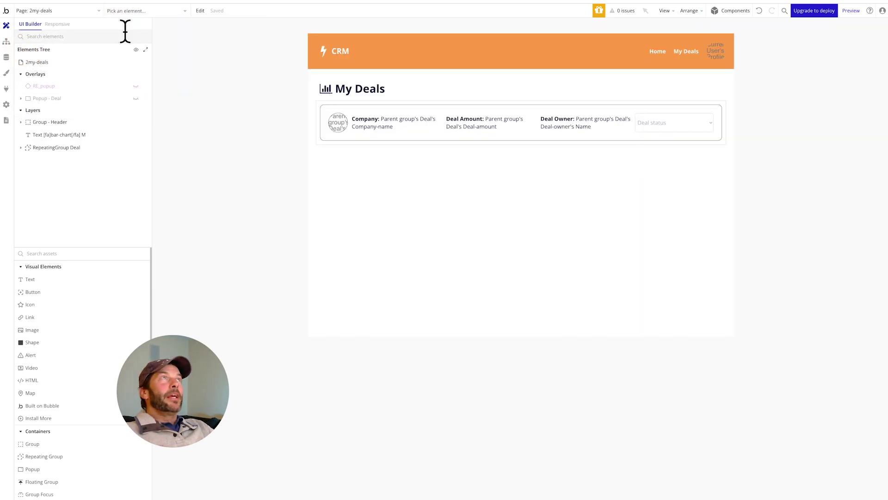
left_click(135, 86)
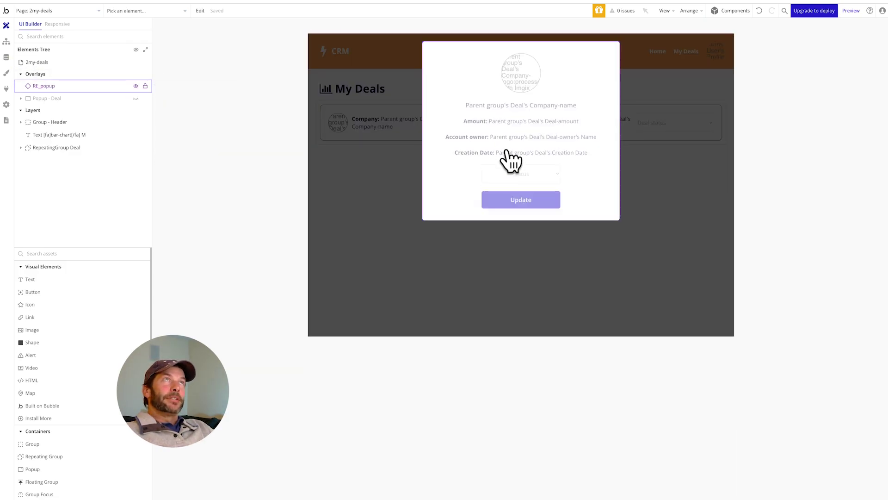
left_click(88, 11)
left_click(91, 175)
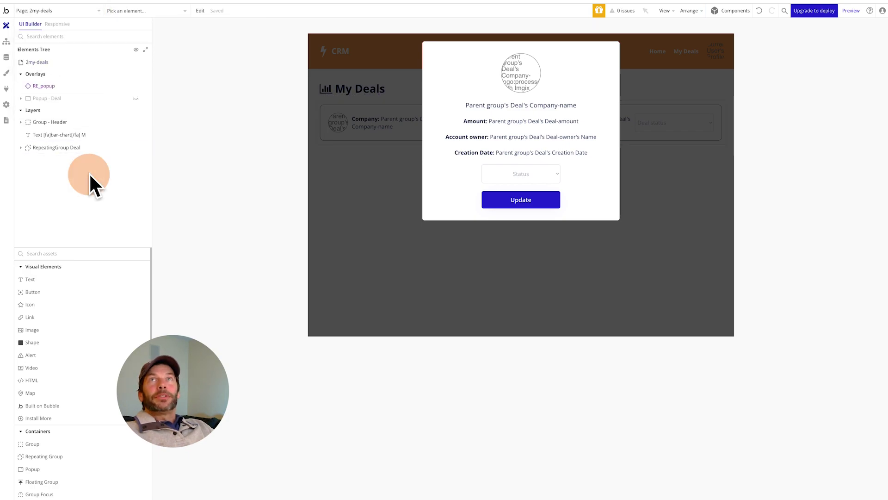
- Show the original Popup - Deal on the 2my-deals page to compare it with RE_popup
left_click(59, 100)
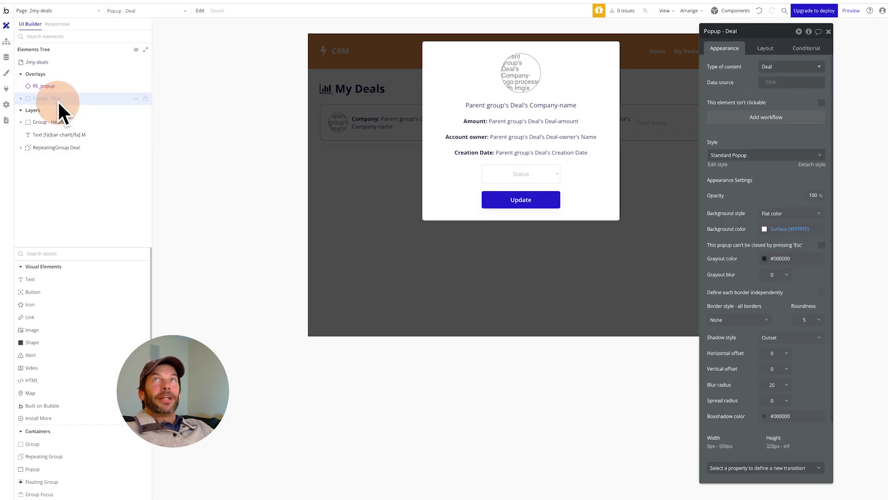
left_click_drag(50, 98, 135, 108)
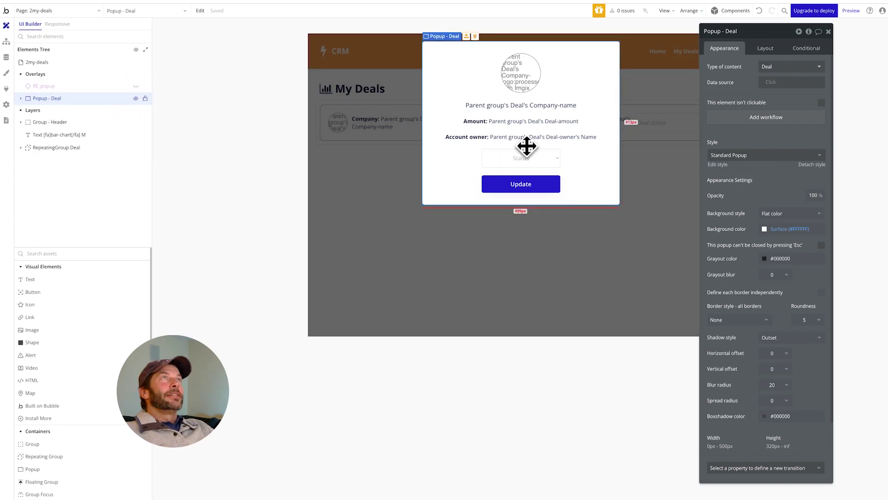
- Change the background color of Popup - Deal on the 2my-deals page to the Success green color variable
left_click(608, 177)
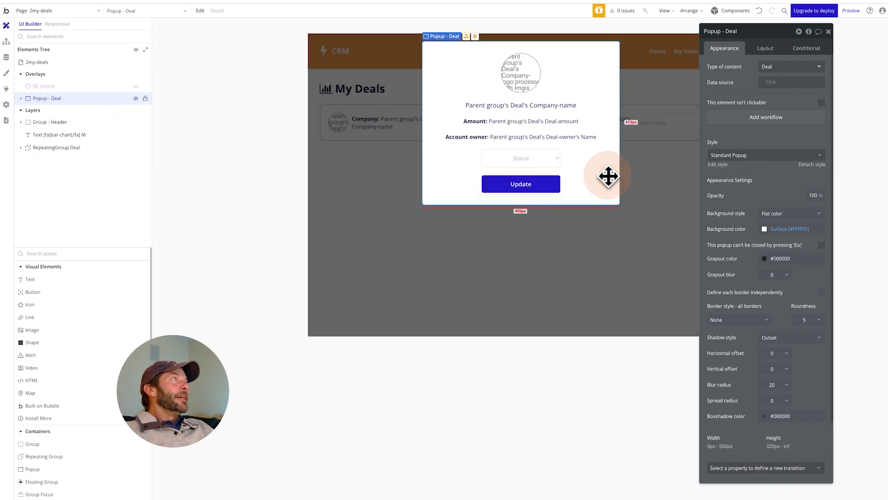
left_click(772, 230)
left_click(821, 334)
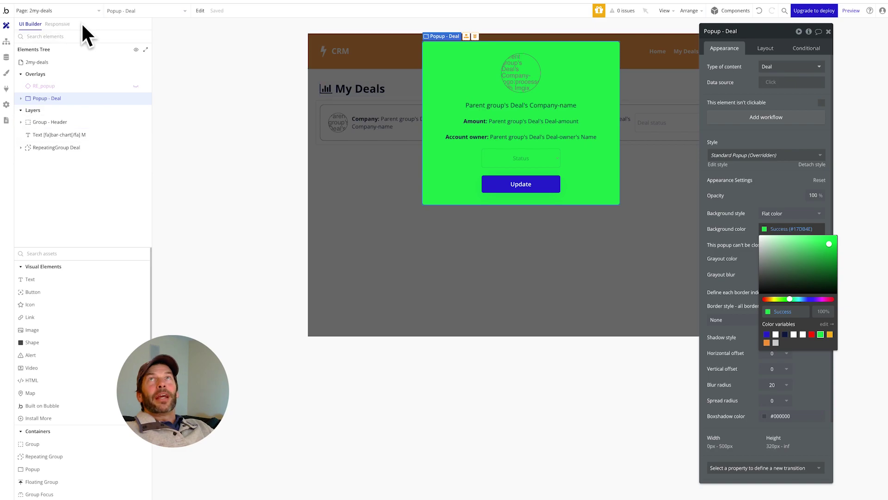
- Show Popup - Deal on the 1crm_index page and compare its background with the copy on 2my-deals
left_click(88, 11)
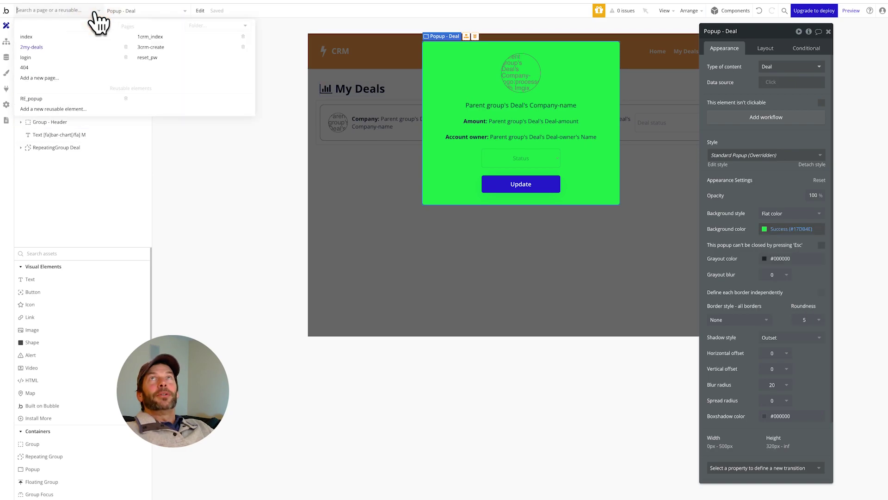
left_click(152, 36)
left_click(52, 98)
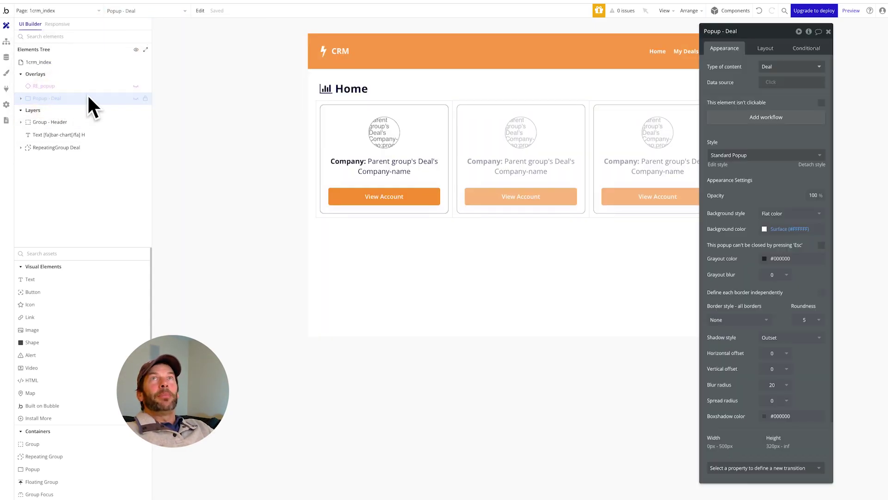
left_click(136, 98)
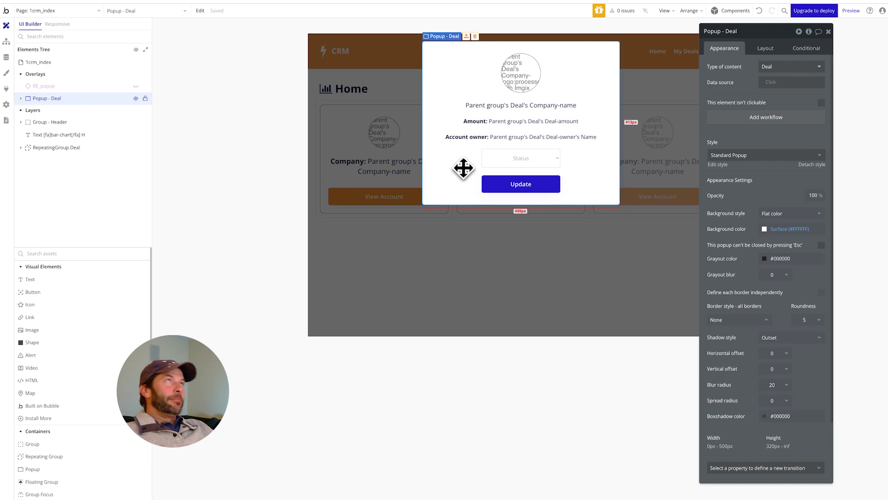
- Open the source of the reusable element RE_popup and select the whole popup to edit its properties
left_click(54, 84)
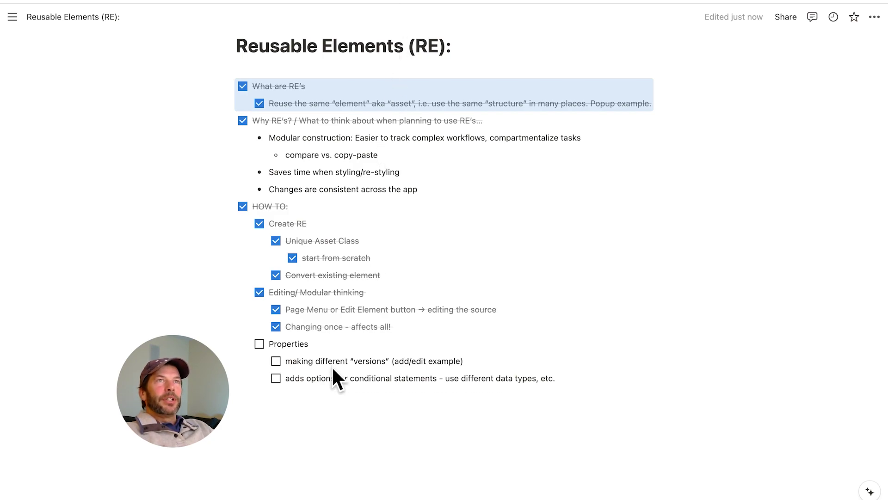
left_click(403, 1)
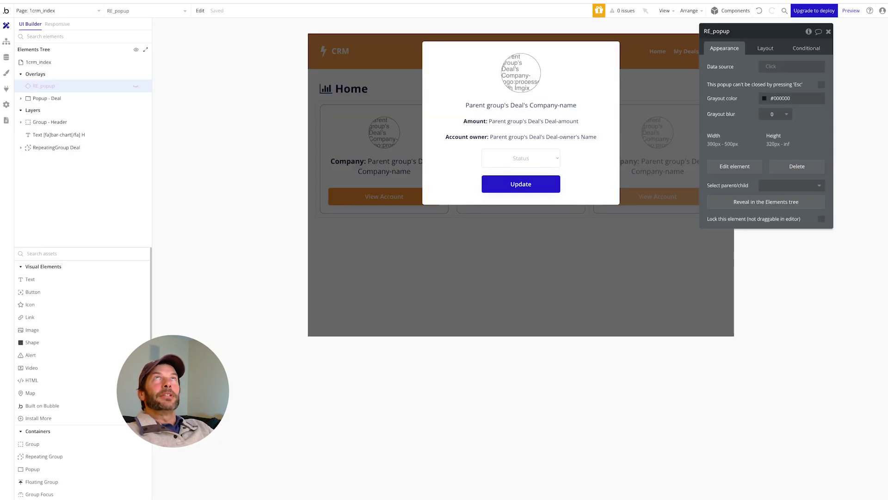
left_click(57, 88)
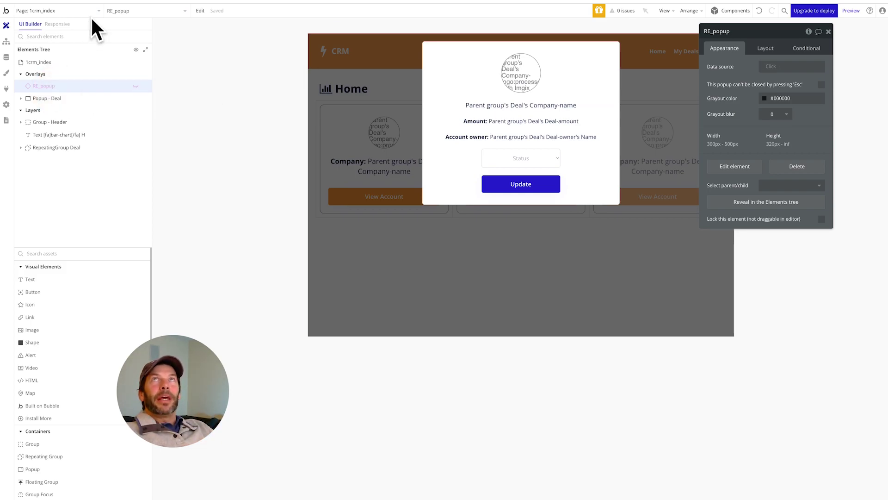
left_click(99, 11)
left_click(55, 100)
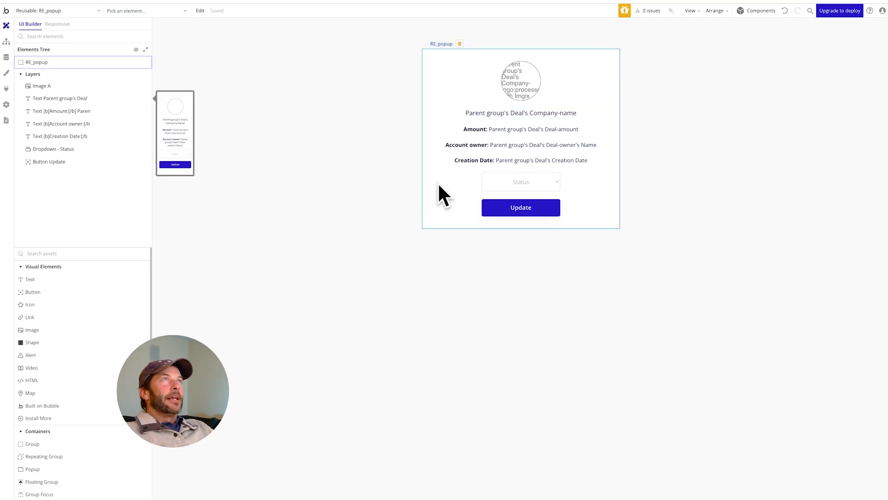
left_click(440, 190)
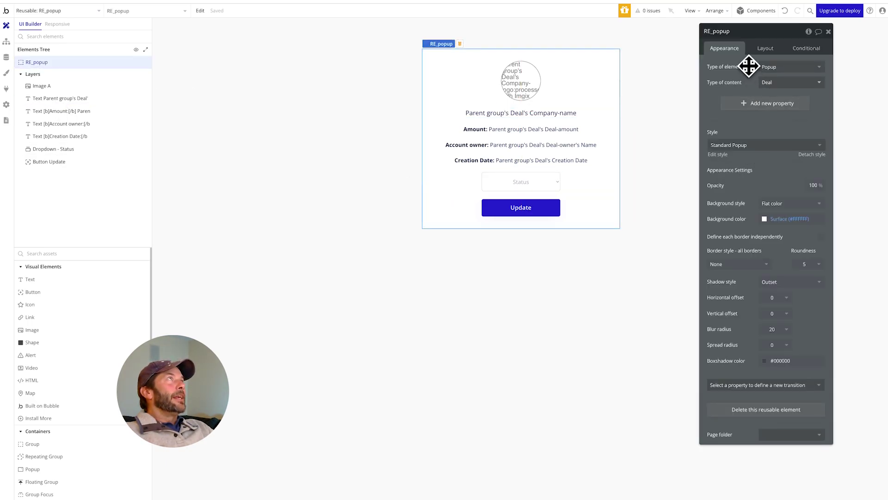
- Define a new RE_popup property labelled "red" with input type Dynamic value and field type yes / no
left_click(758, 107)
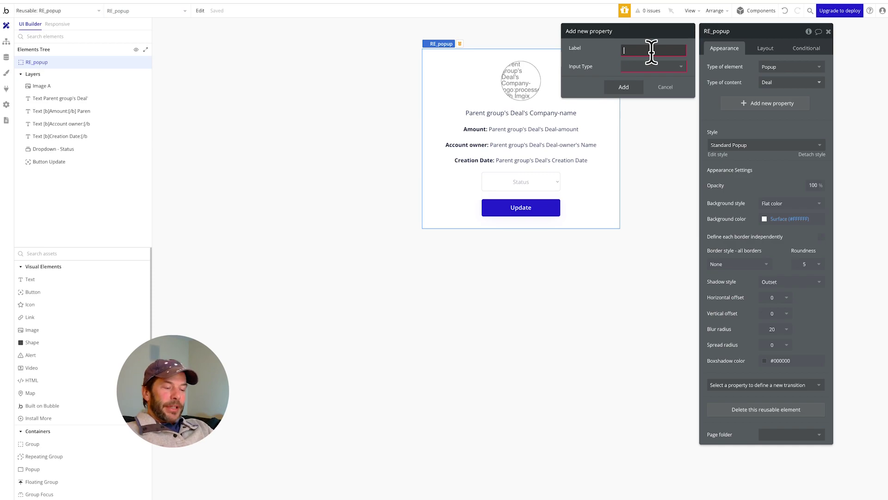
type("red")
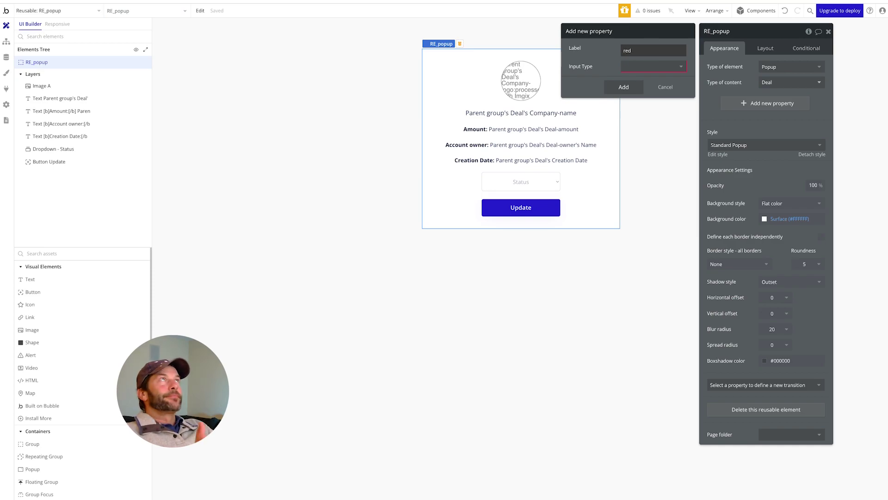
left_click(659, 67)
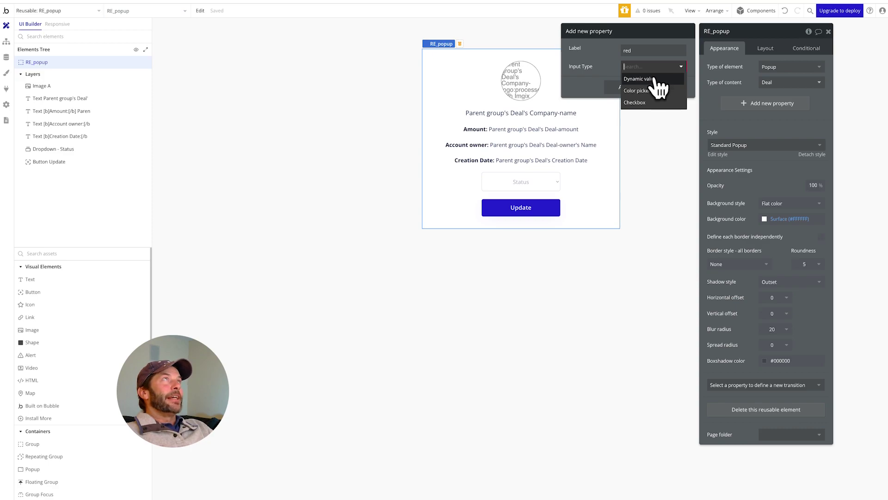
left_click(653, 79)
left_click(654, 80)
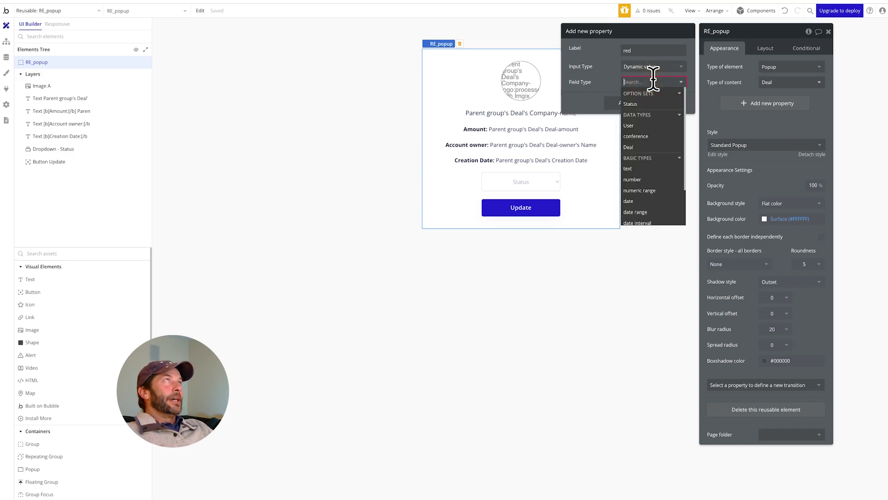
left_click(645, 204)
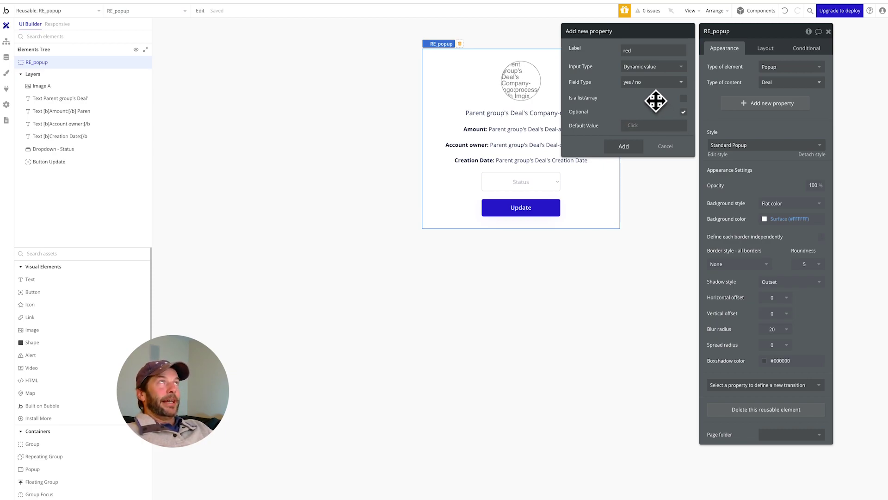
left_click(655, 85)
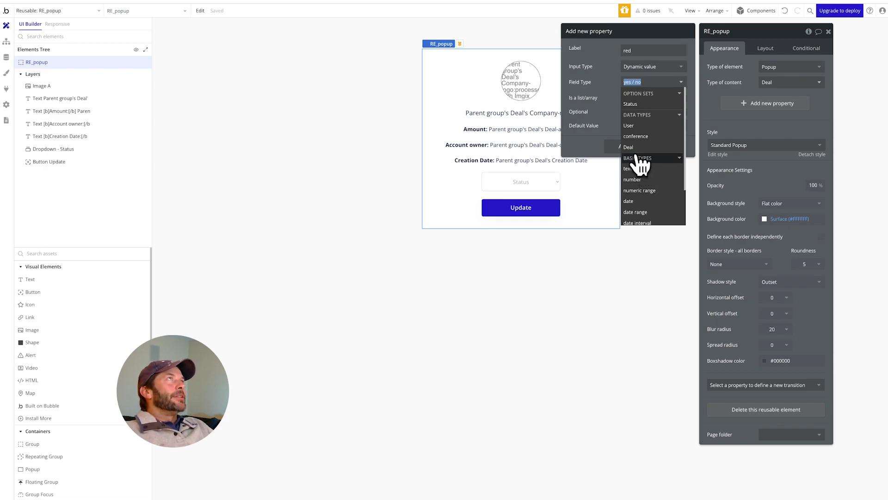
left_click(621, 175)
- Make the red property non-optional and add it to RE_popup
left_click(683, 112)
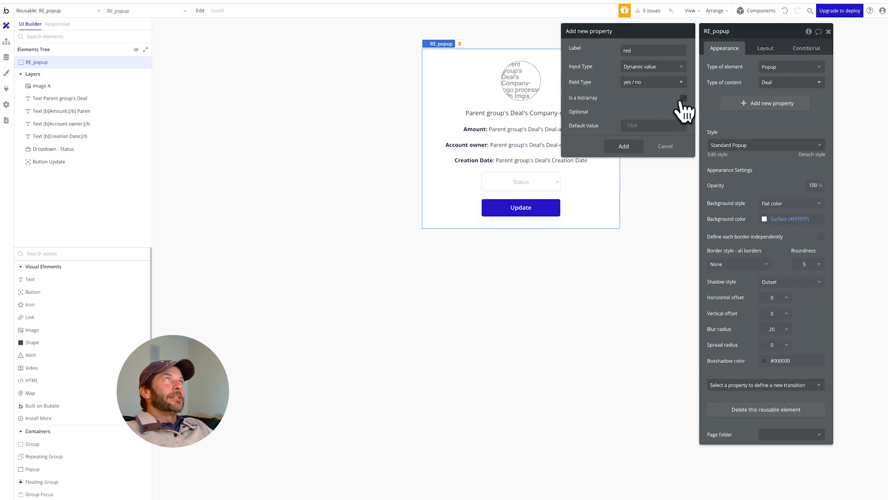
left_click(682, 111)
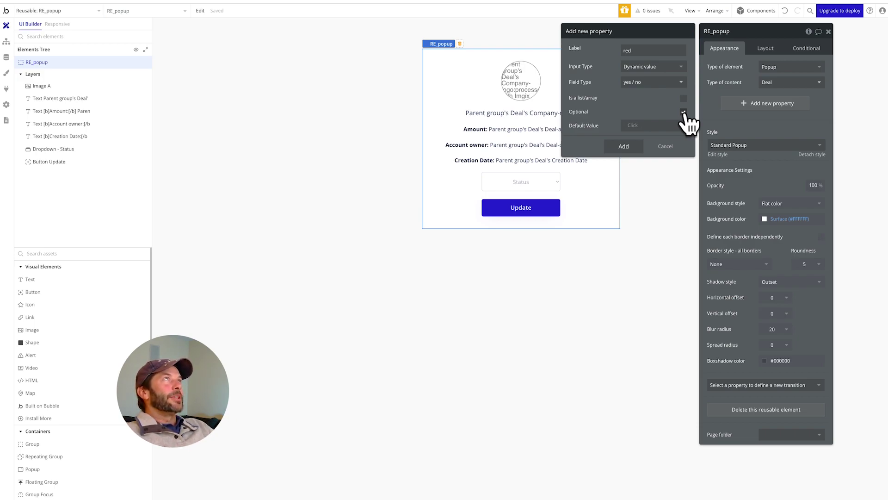
left_click(683, 113)
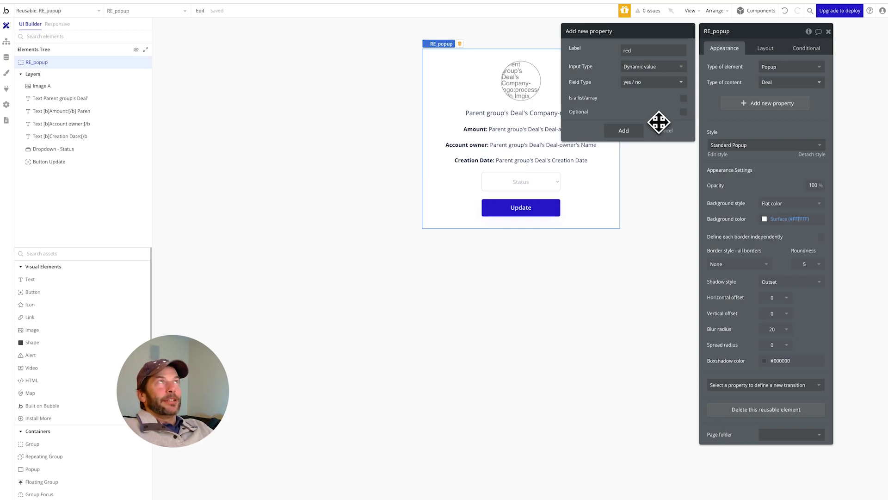
left_click(623, 131)
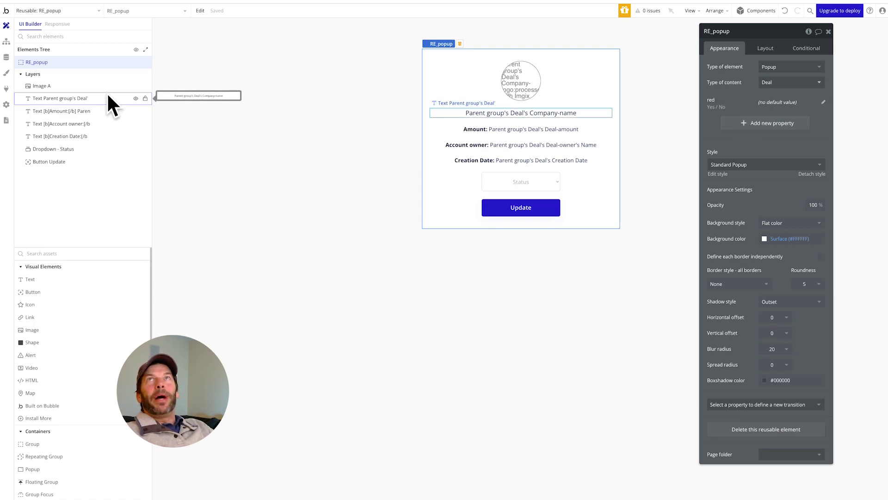
- On the 1crm_index page, set the red property of the RE_popup instance to "yes"
left_click(93, 11)
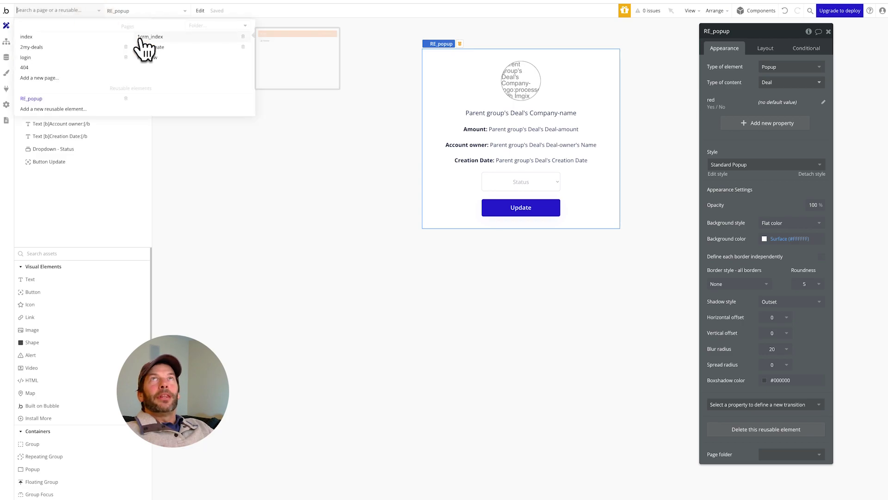
left_click(140, 39)
left_click(69, 86)
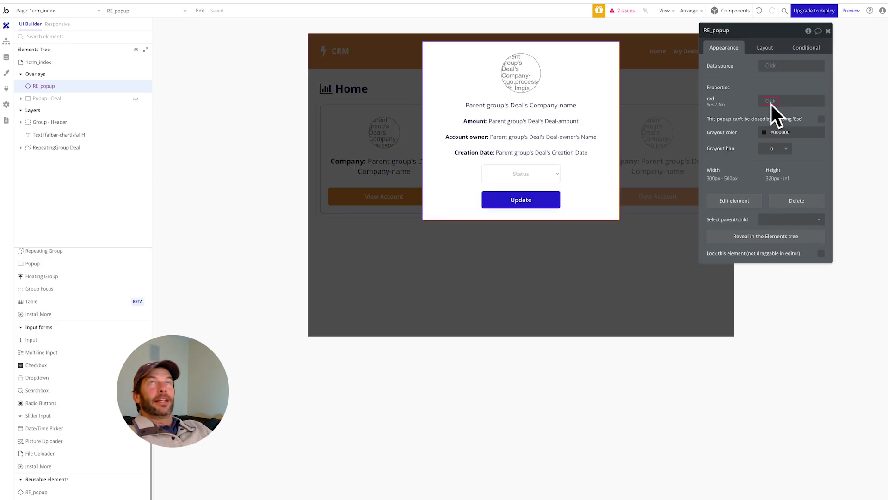
left_click(771, 101)
left_click(772, 133)
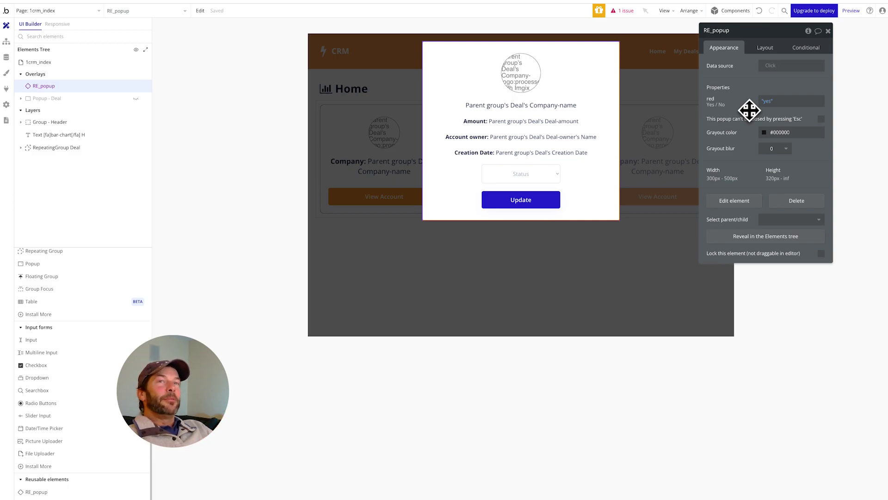
- Rename the RE_popup instance on the 1crm_index page to RE_popup_red
left_click(54, 88)
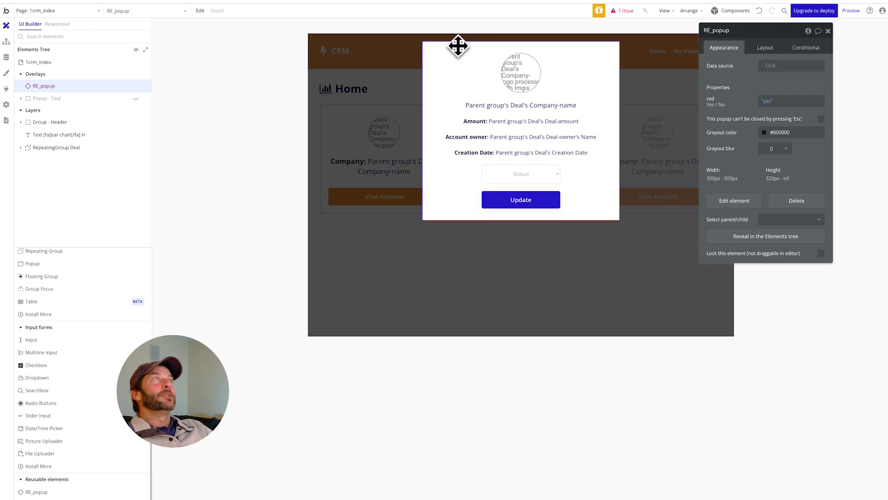
left_click(741, 30)
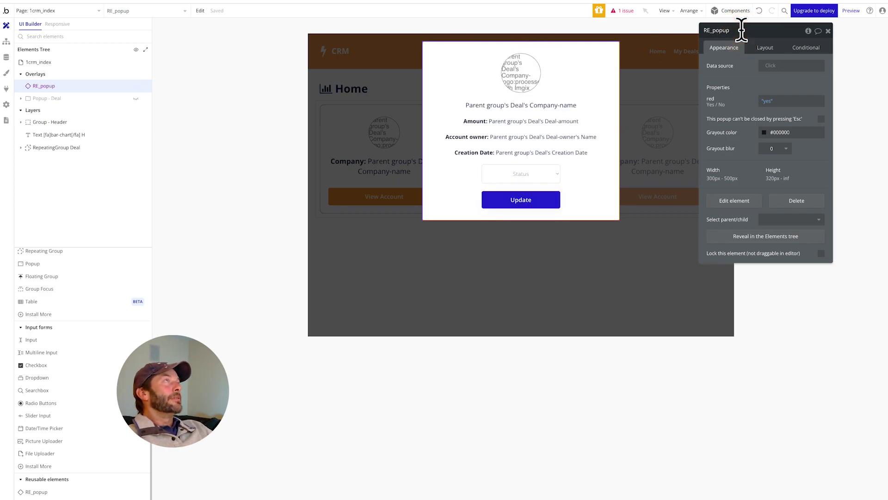
type("_red")
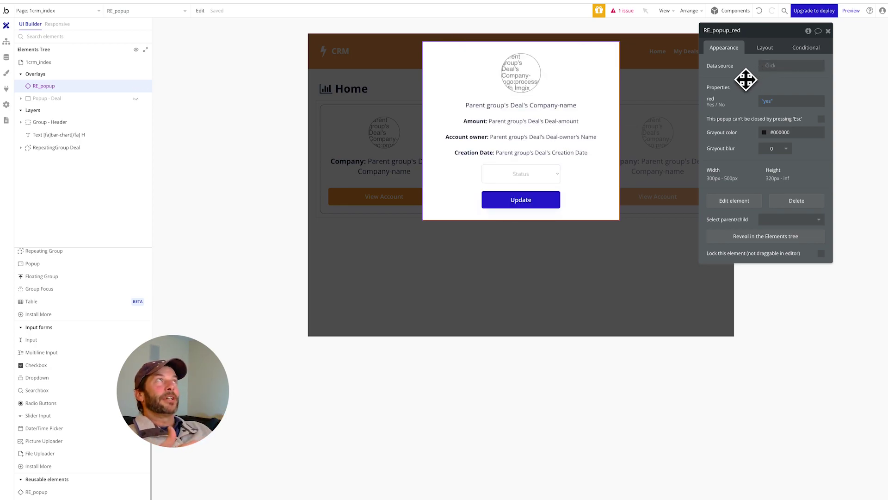
left_click(766, 48)
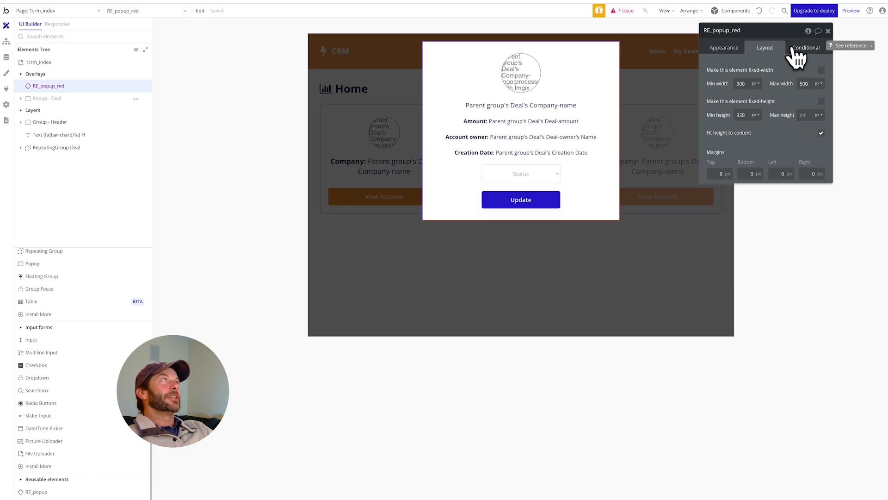
left_click(718, 48)
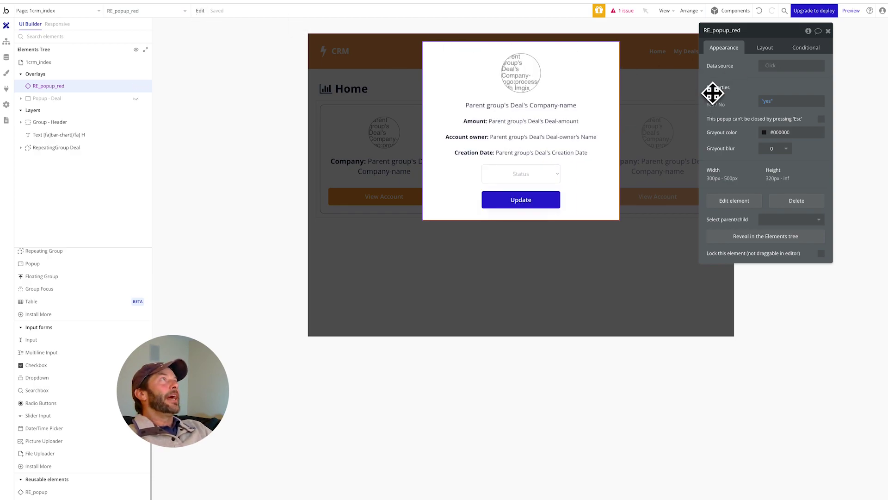
- Open the reusable element RE_popup for editing and add a condition to it for when RE_popup's red is yes
left_click(734, 202)
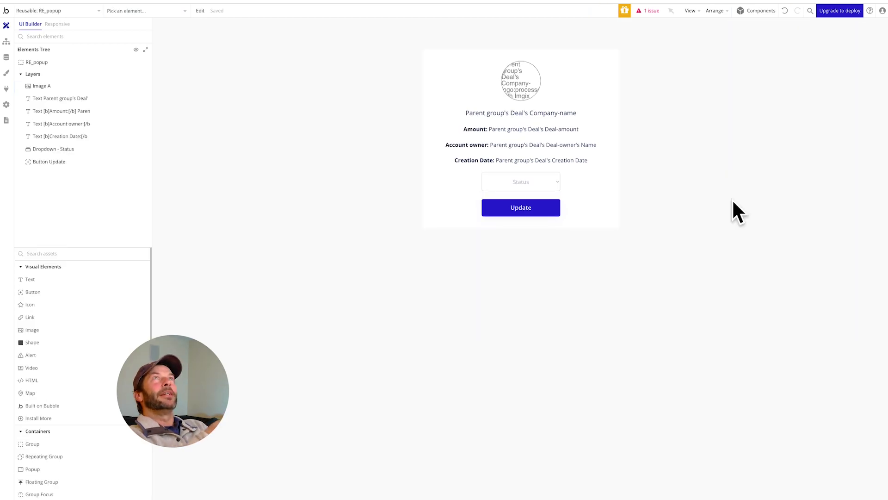
left_click(443, 187)
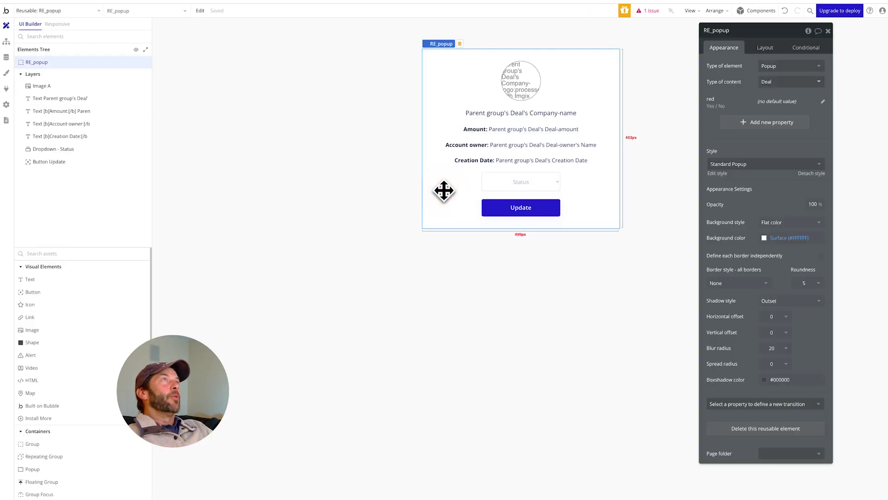
left_click(812, 46)
left_click(735, 69)
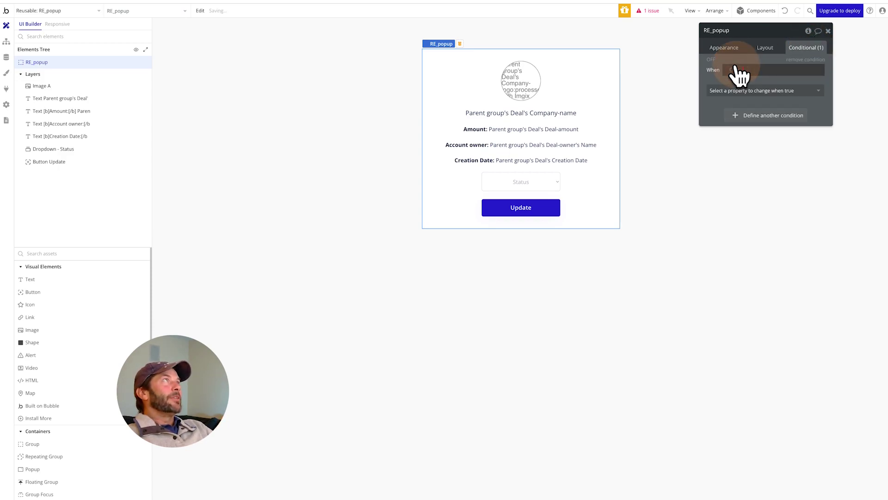
left_click(736, 71)
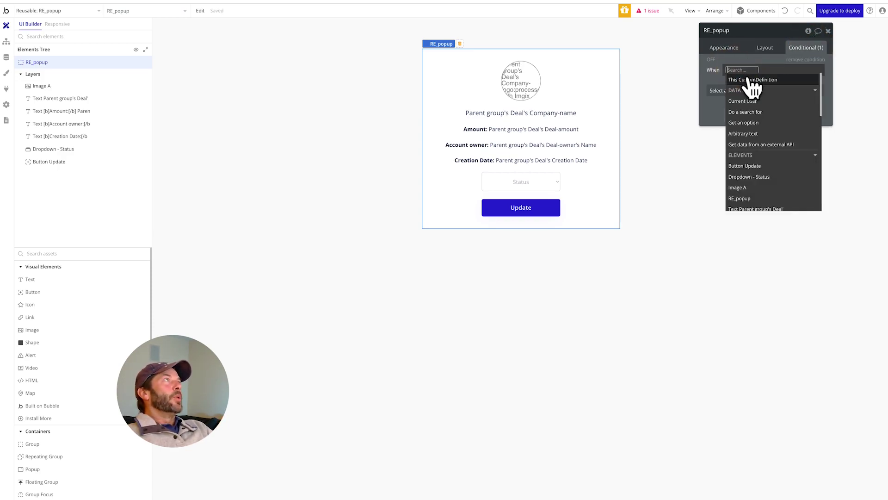
left_click(745, 198)
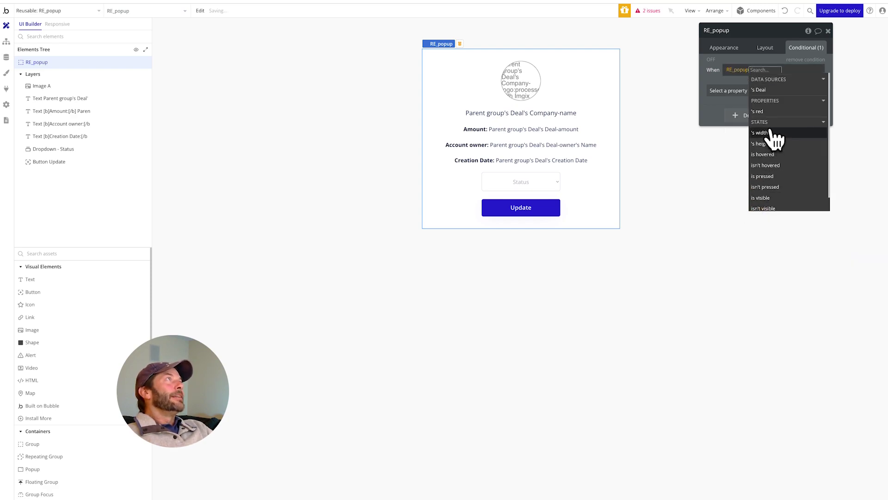
left_click(761, 112)
left_click(780, 107)
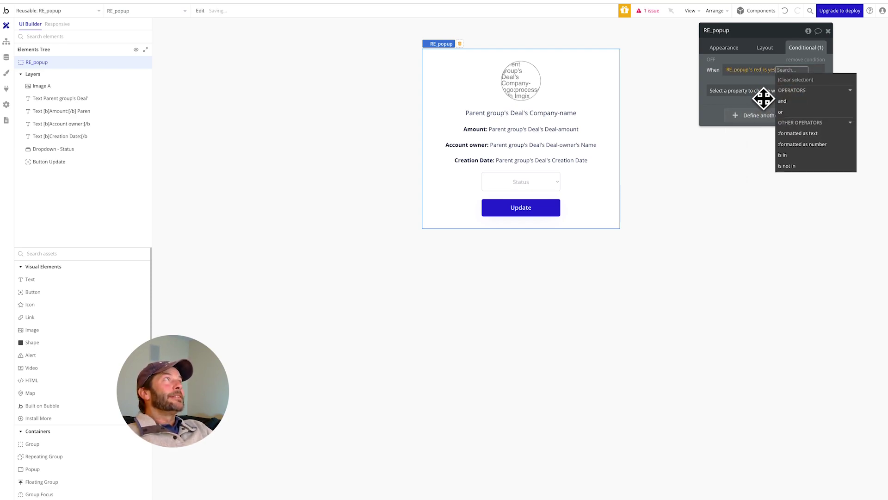
- Make the condition change RE_popup's background color to Destructive (#FF0000)
left_click(748, 93)
left_click(754, 93)
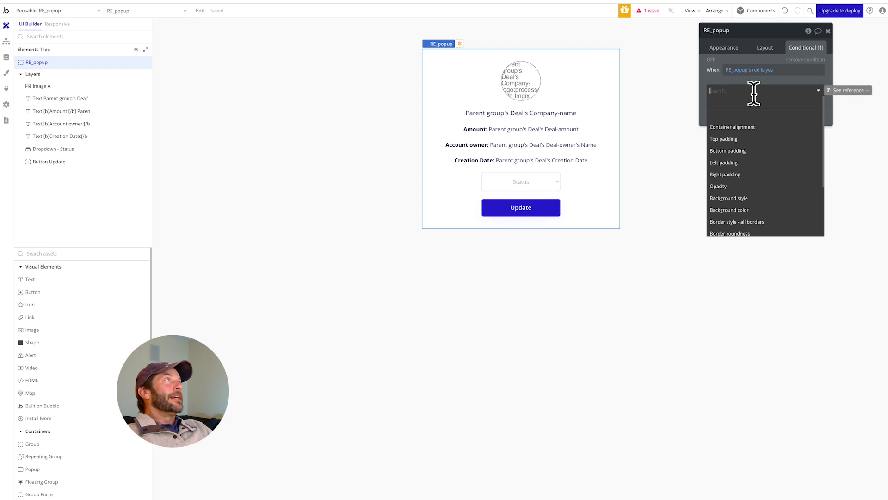
left_click(744, 209)
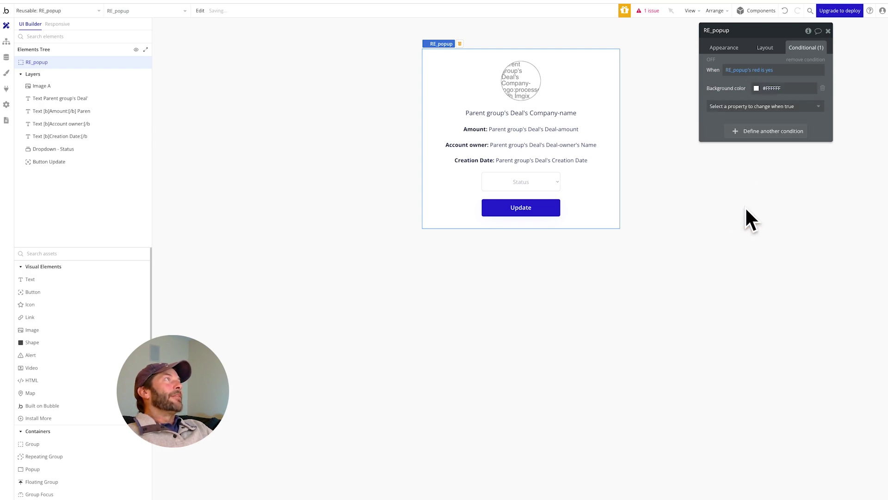
left_click(756, 89)
left_click(805, 193)
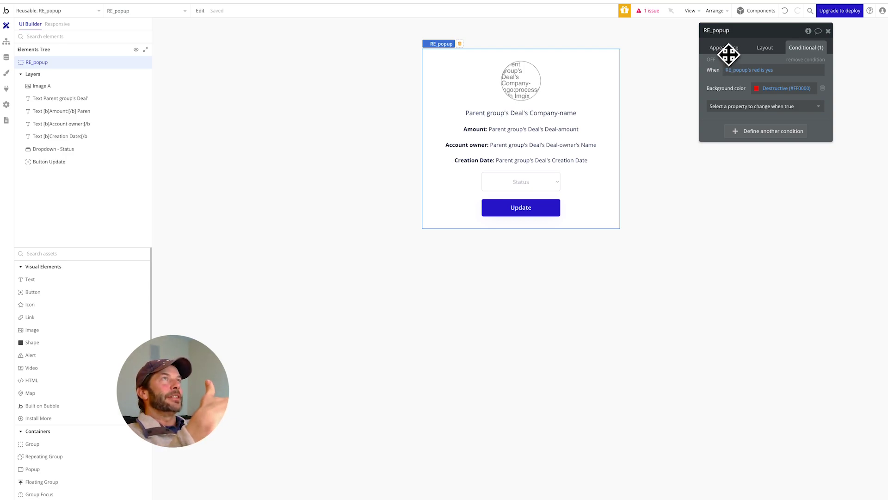
- Go to the 1crm_index page and inspect its RE_popup_red instance
left_click(81, 11)
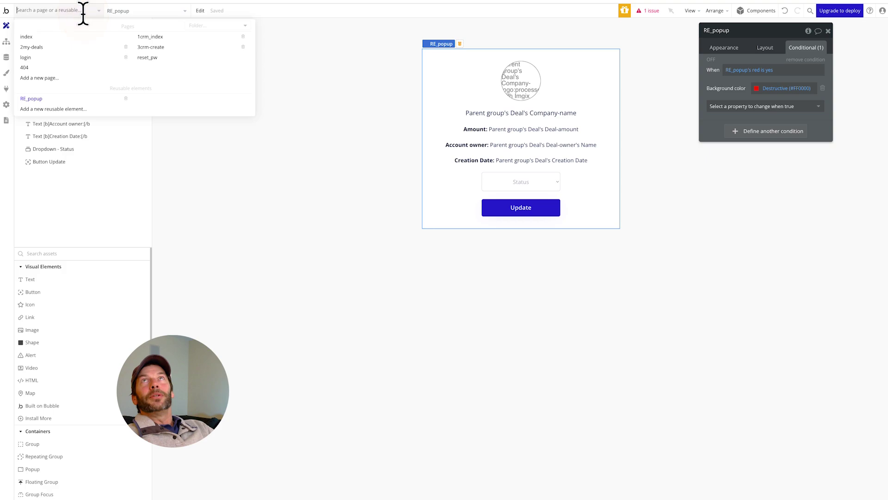
left_click(150, 38)
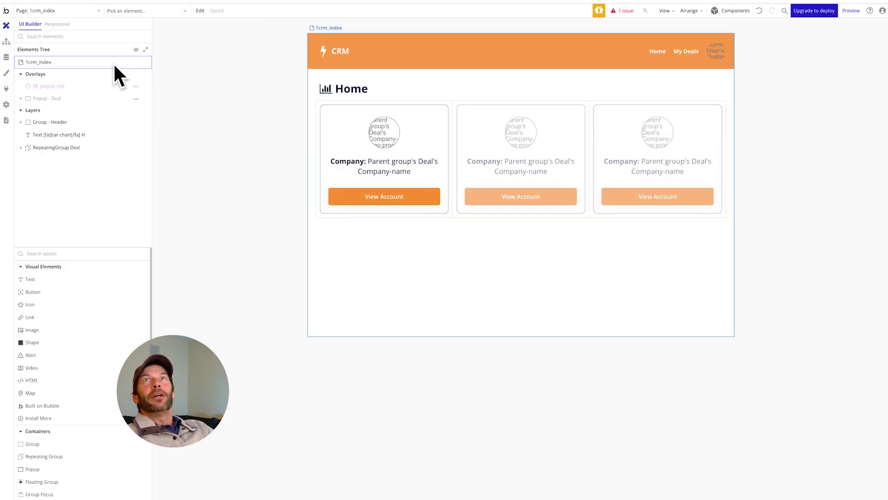
left_click(68, 85)
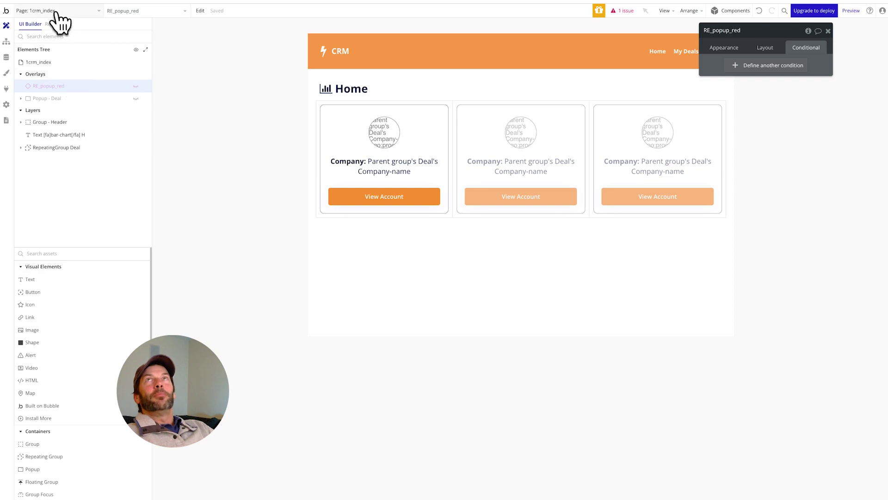
- On the 2my-deals page, set the red property of the RE_popup instance to "no"
left_click(86, 10)
left_click(46, 48)
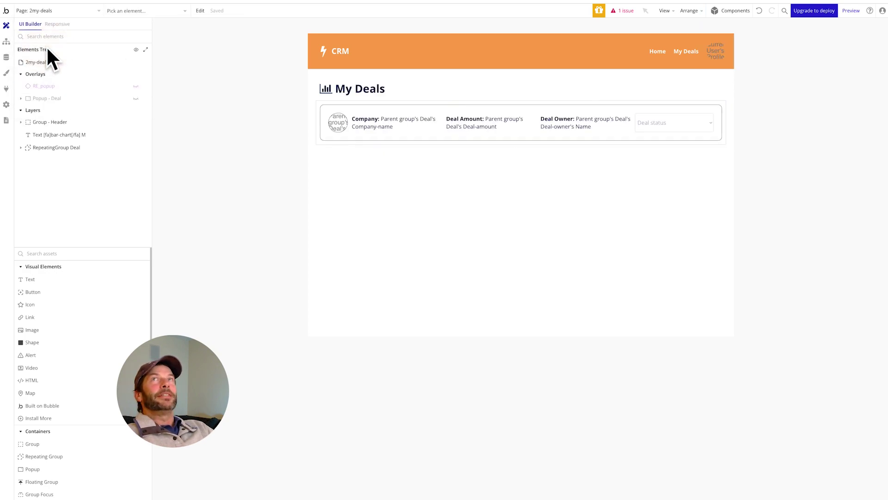
left_click(44, 86)
left_click(731, 48)
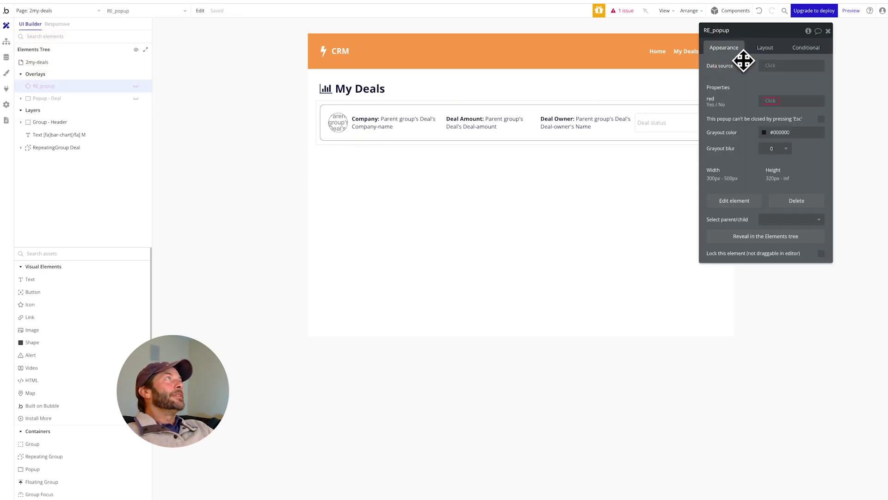
left_click(771, 101)
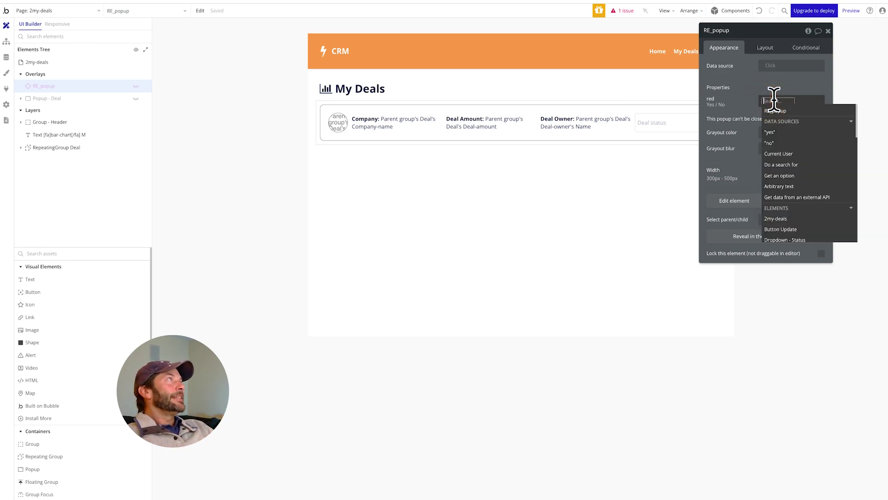
left_click(779, 144)
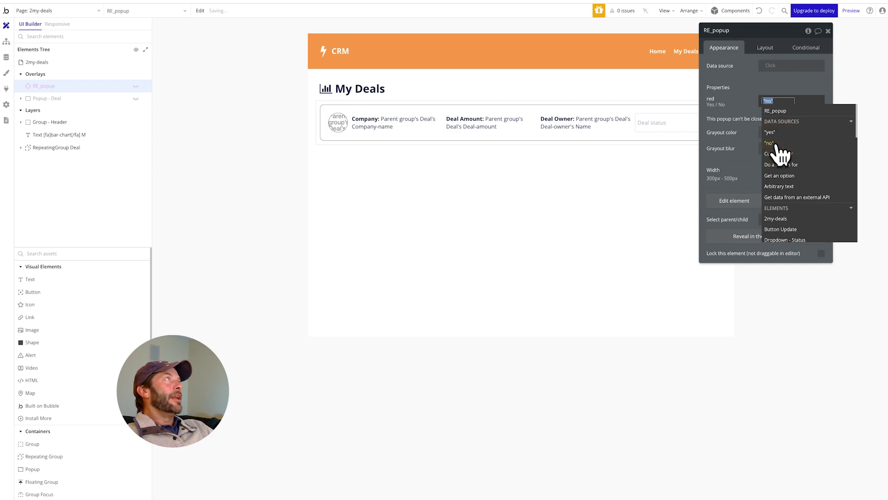
left_click(746, 93)
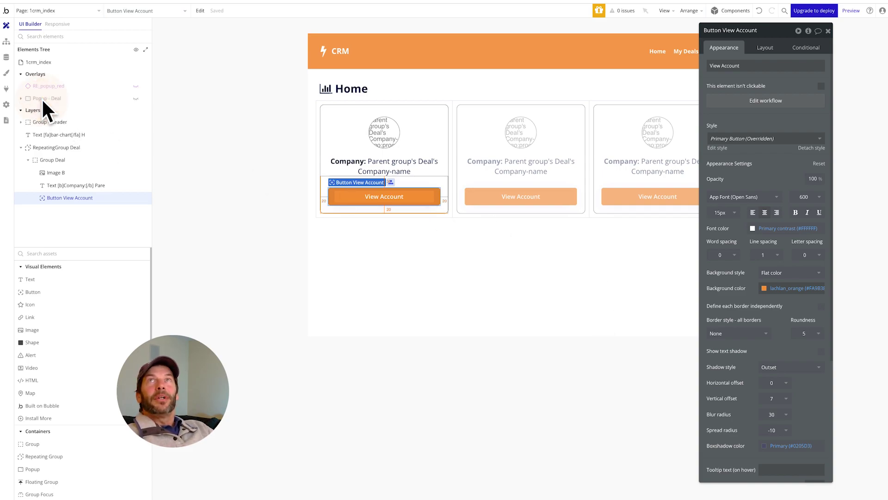
- Delete the old Popup - Deal overlay from both the 1crm_index and 2my-deals pages
left_click(60, 98)
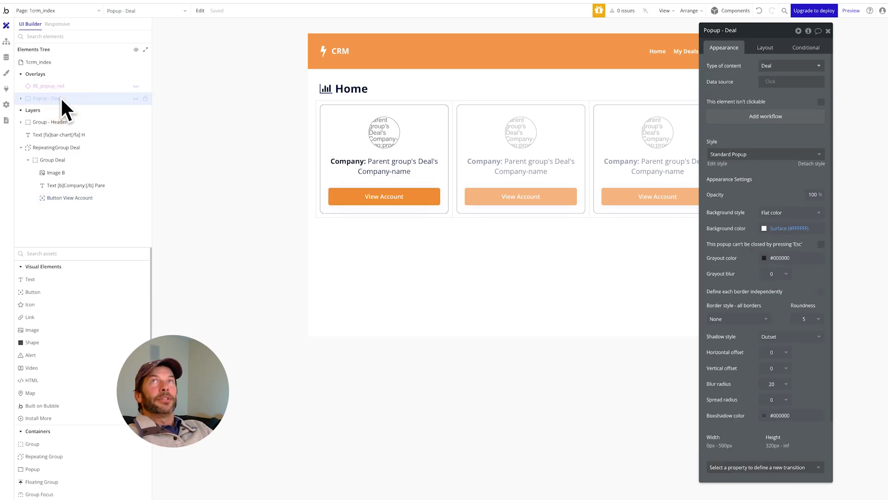
key("Delete")
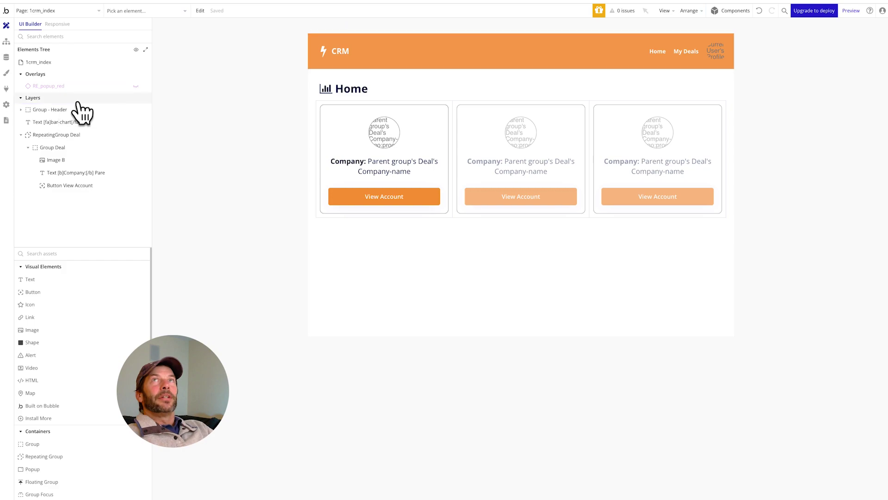
left_click(100, 11)
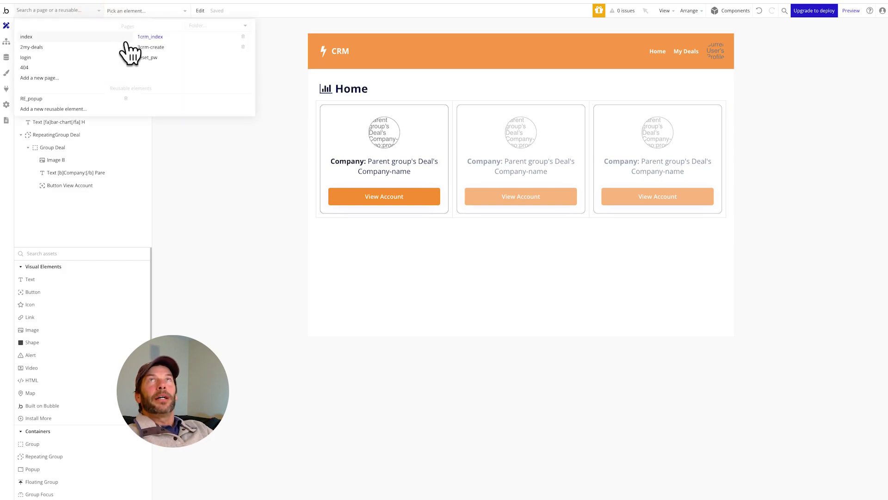
left_click(78, 57)
left_click(45, 98)
key("Delete")
left_click(62, 85)
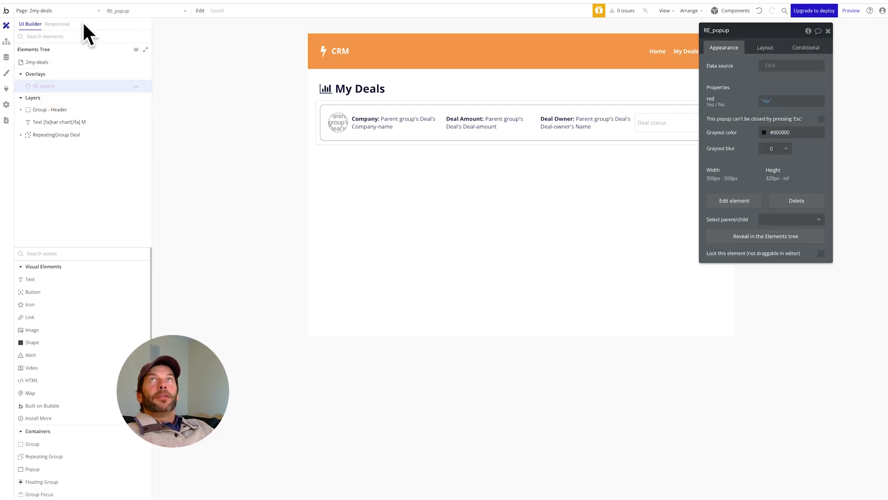
- In the View Account button's workflow on 1crm_index, add a Display data action for RE_popup_red showing Parent group's Deal
left_click(96, 11)
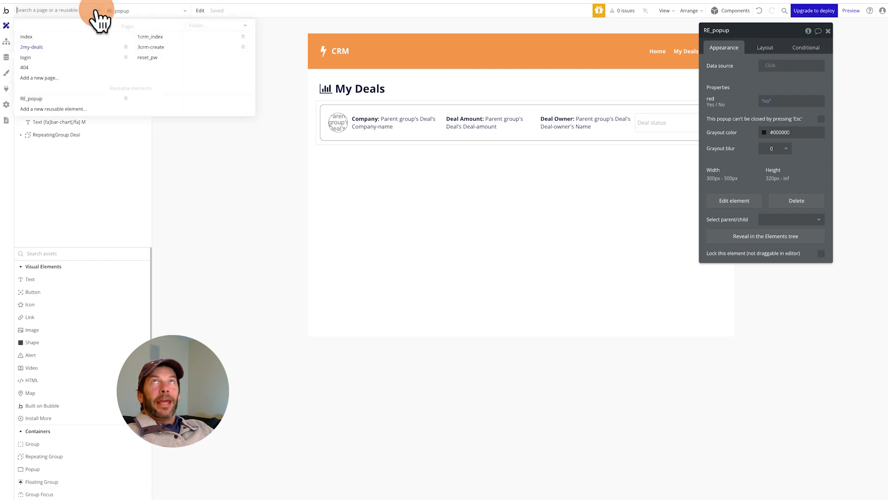
left_click(147, 37)
left_click(378, 196)
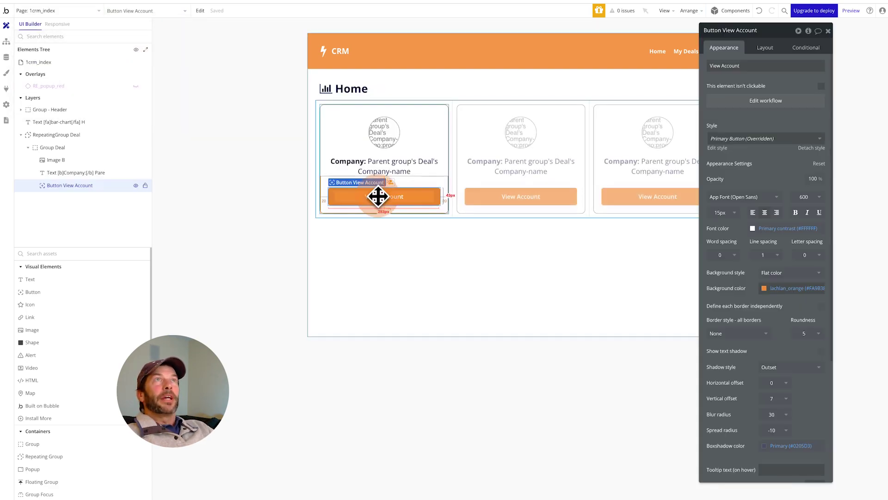
left_click(766, 101)
left_click(81, 111)
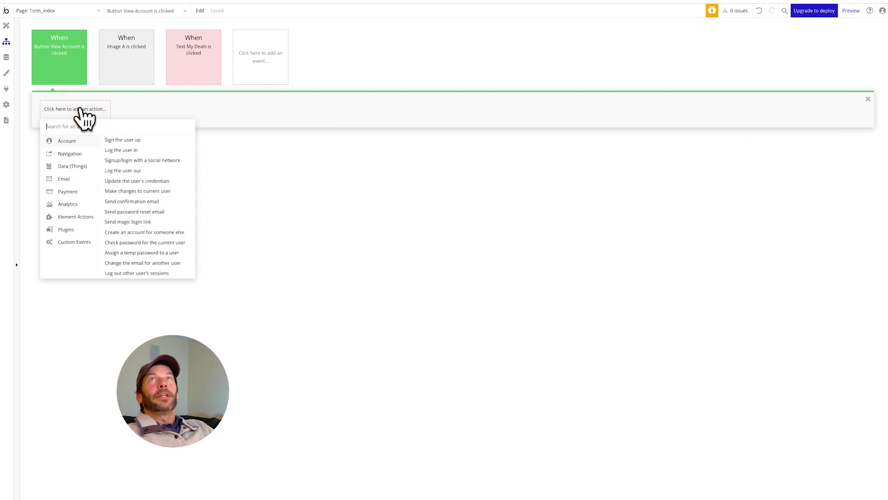
mouse_move(75, 181)
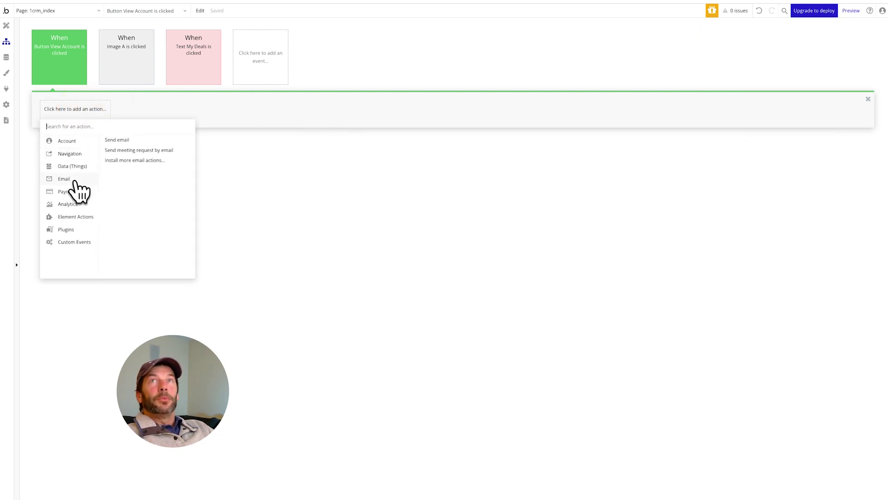
mouse_move(76, 216)
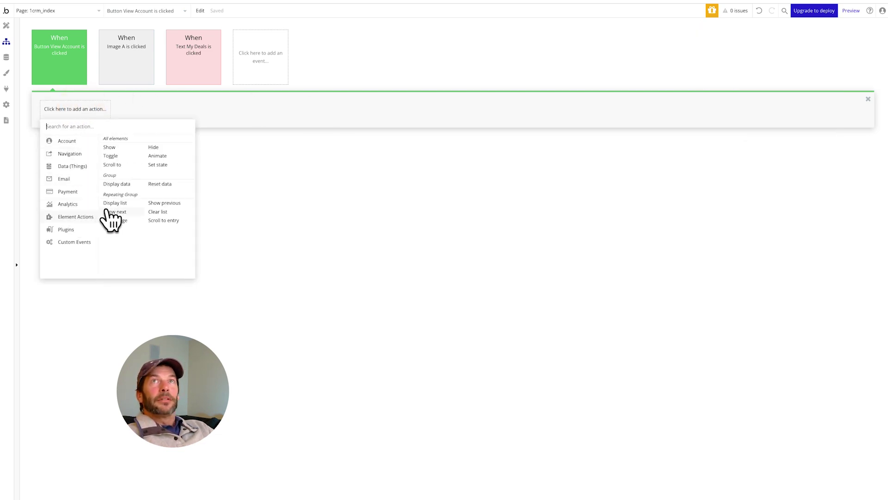
left_click(115, 184)
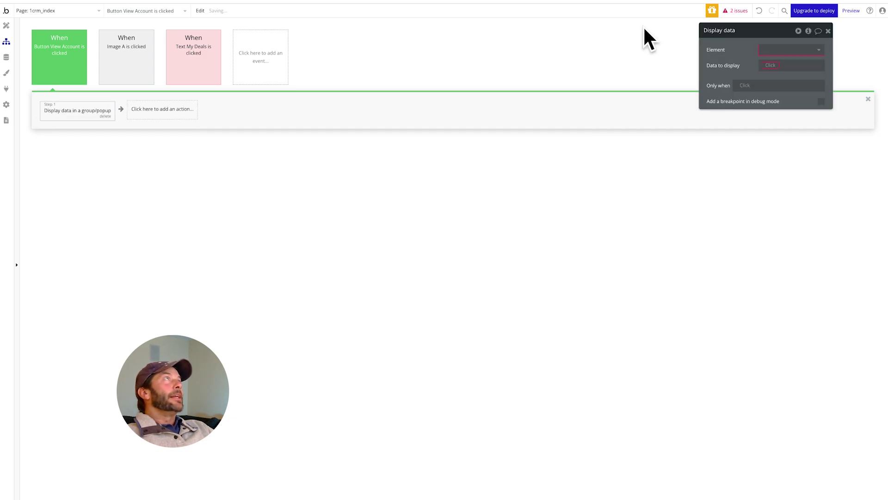
left_click(772, 51)
left_click(785, 74)
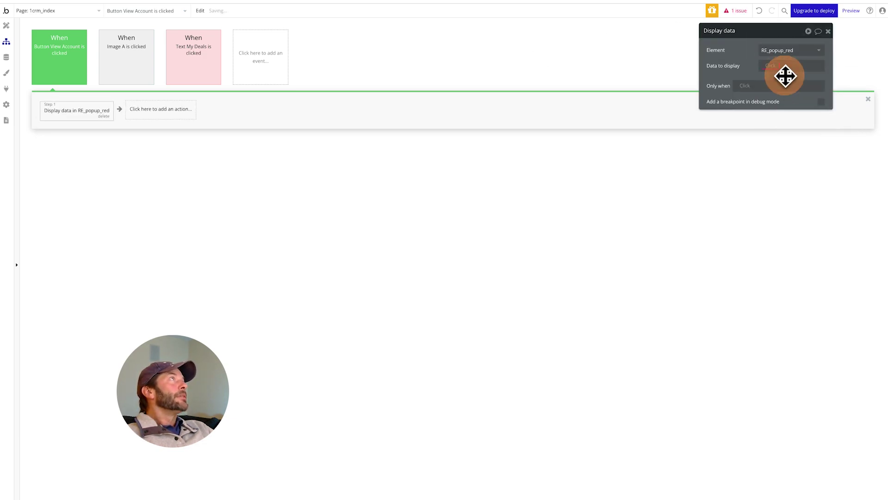
left_click(788, 81)
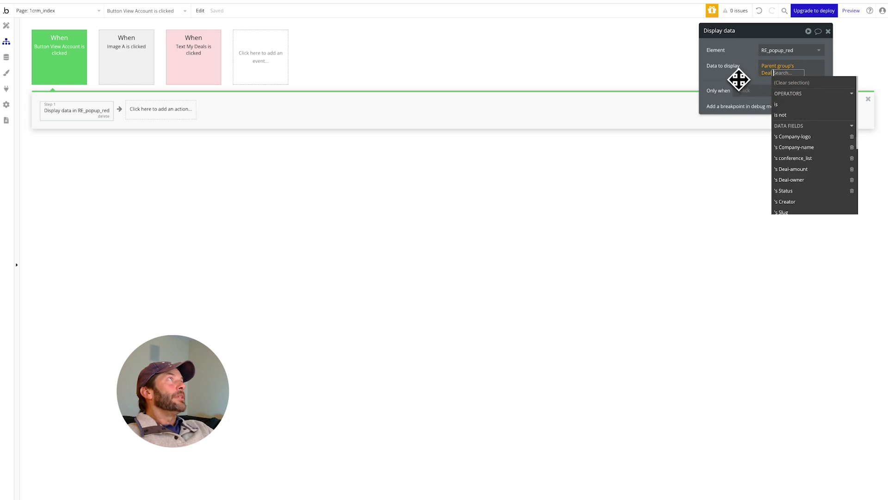
- Add a second action to the View Account workflow that shows RE_popup_red
left_click(139, 112)
mouse_move(172, 201)
mouse_move(162, 215)
mouse_move(162, 238)
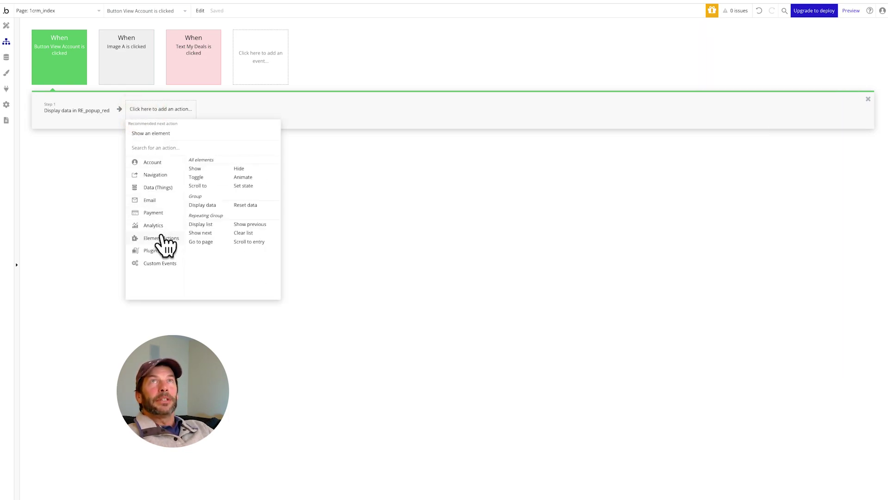
left_click(195, 169)
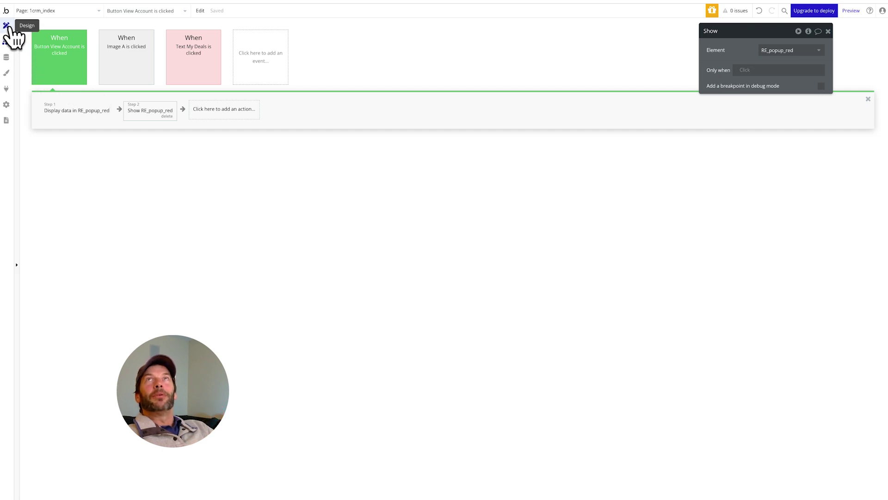
- Open the click workflow of Group Deal on the 2my-deals page
left_click(92, 10)
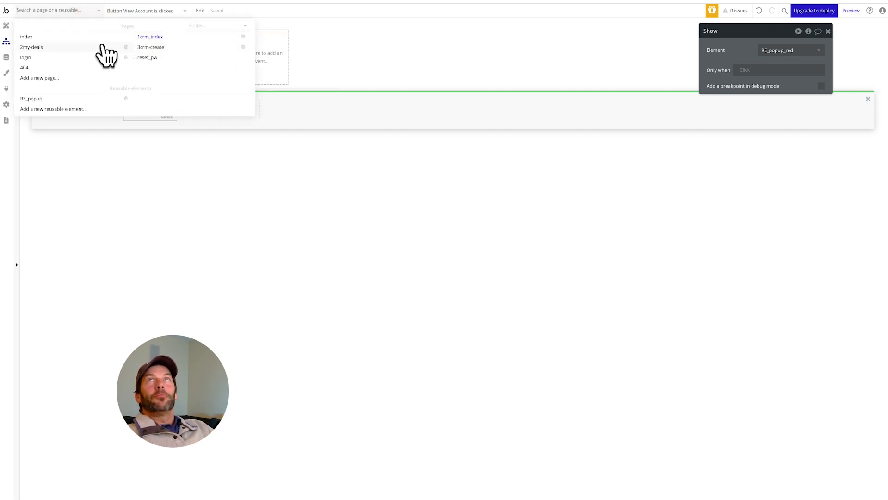
left_click(62, 49)
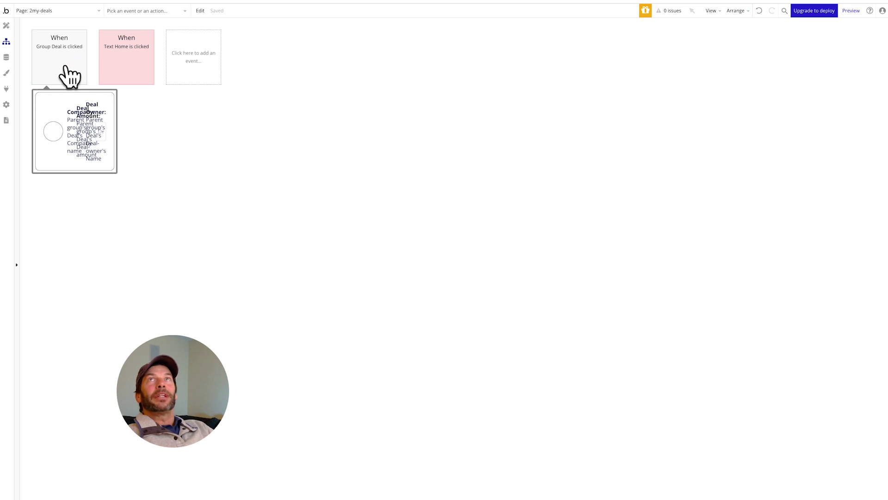
left_click(189, 74)
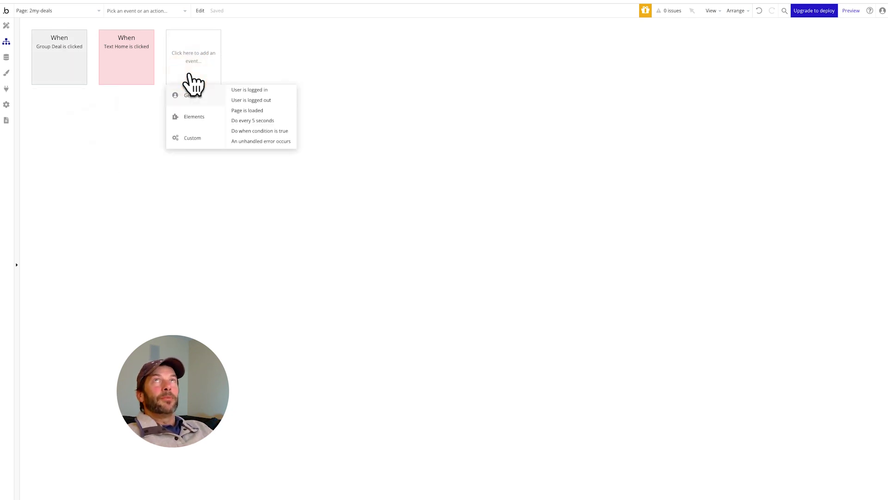
left_click(189, 74)
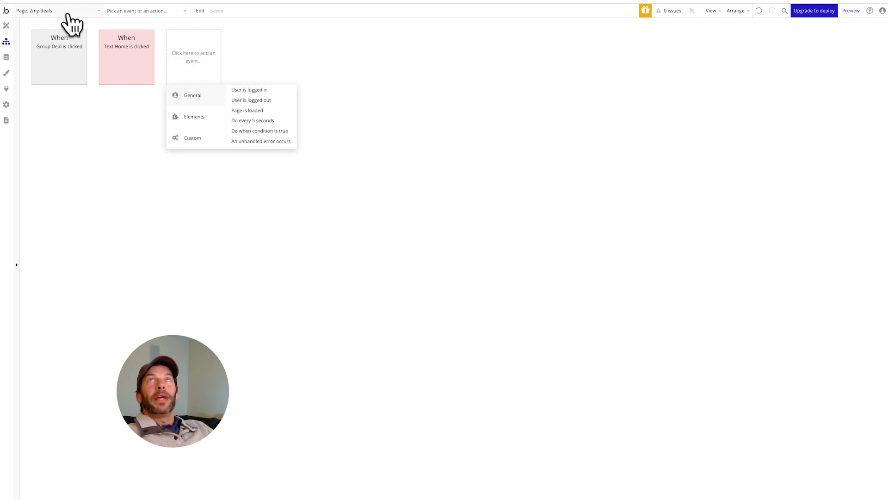
left_click(7, 26)
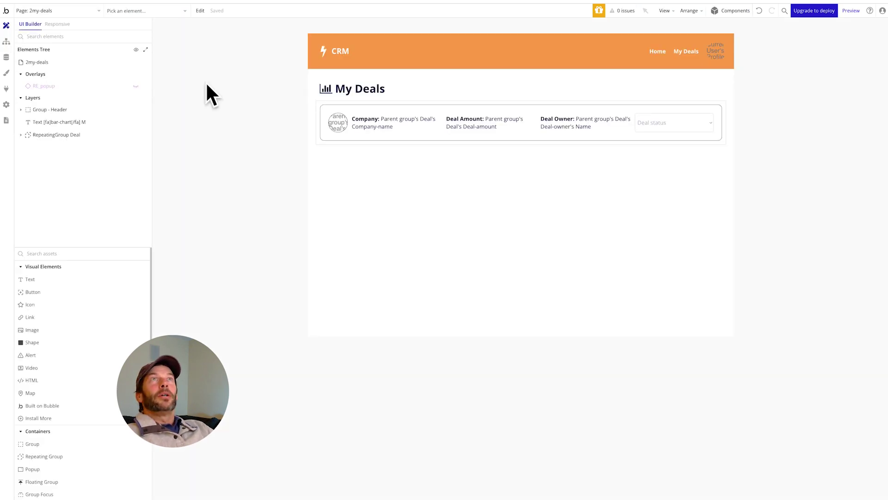
left_click(366, 136)
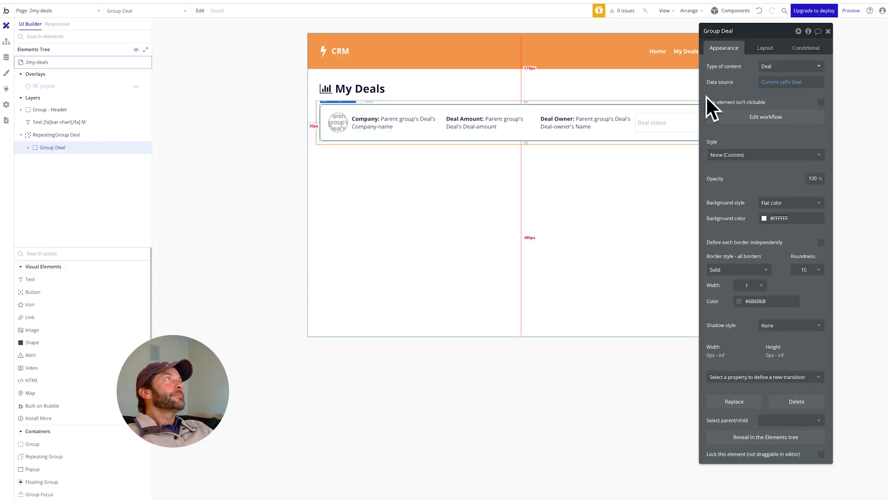
left_click(765, 118)
- Add a Display data action to the Group Deal workflow that displays Current cell's Deal in RE_popup
left_click(79, 110)
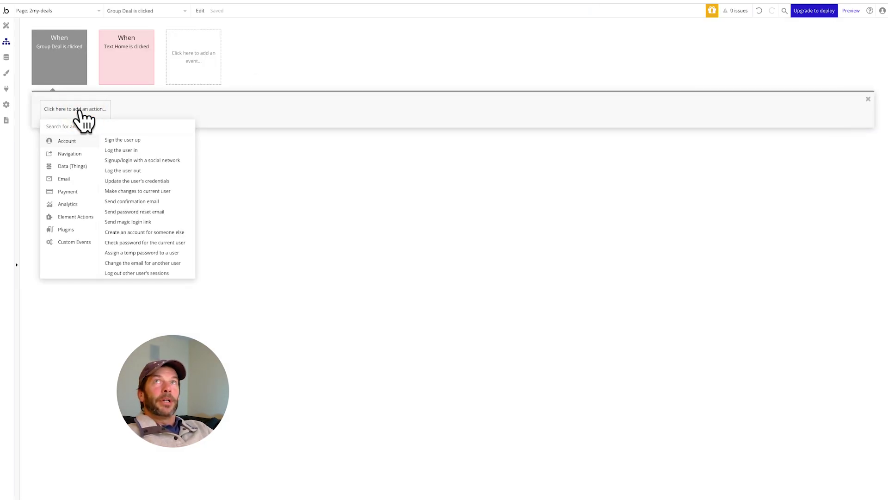
mouse_move(76, 218)
left_click(119, 204)
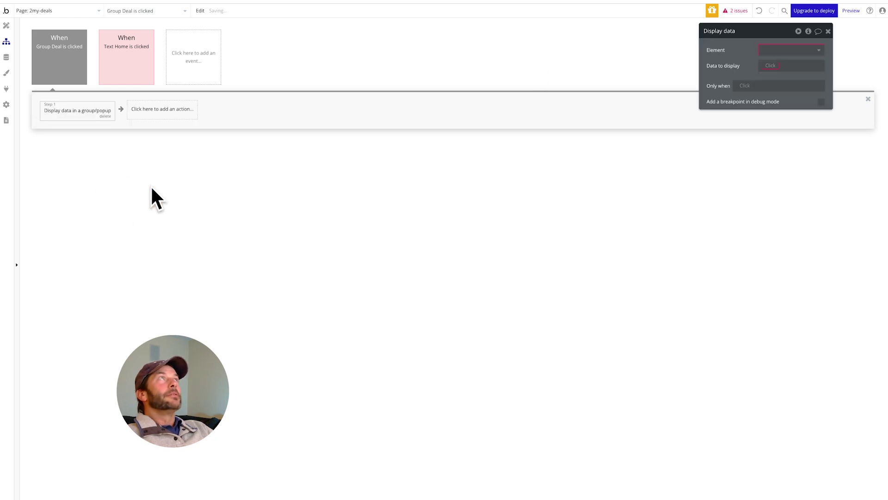
left_click(770, 49)
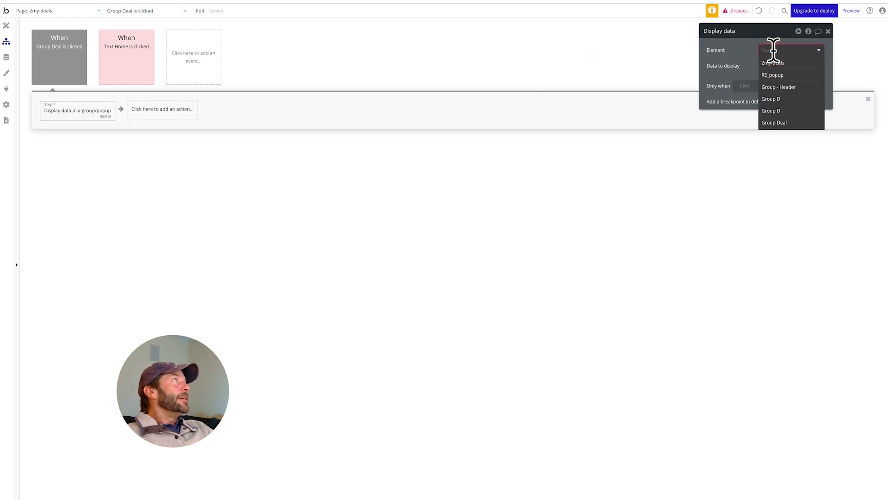
left_click(787, 75)
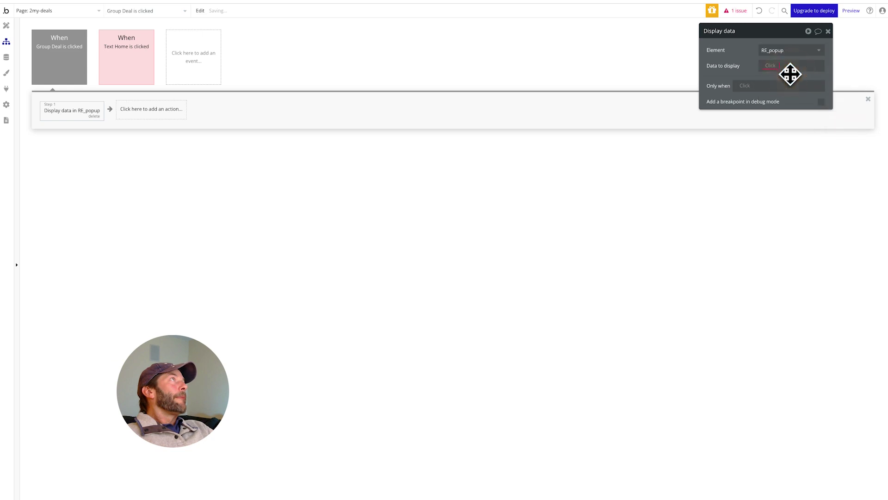
left_click(773, 66)
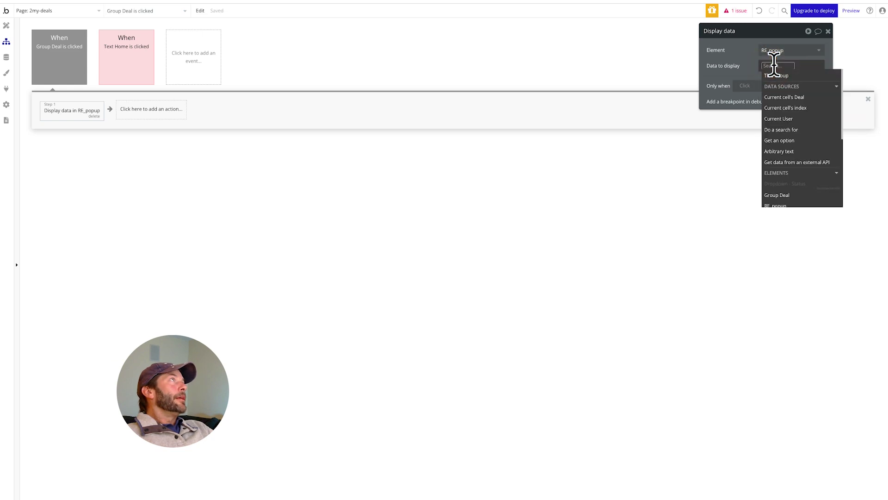
left_click(796, 100)
left_click(724, 79)
- Add a second action to the Group Deal workflow that shows RE_popup
left_click(160, 118)
mouse_move(155, 209)
mouse_move(152, 237)
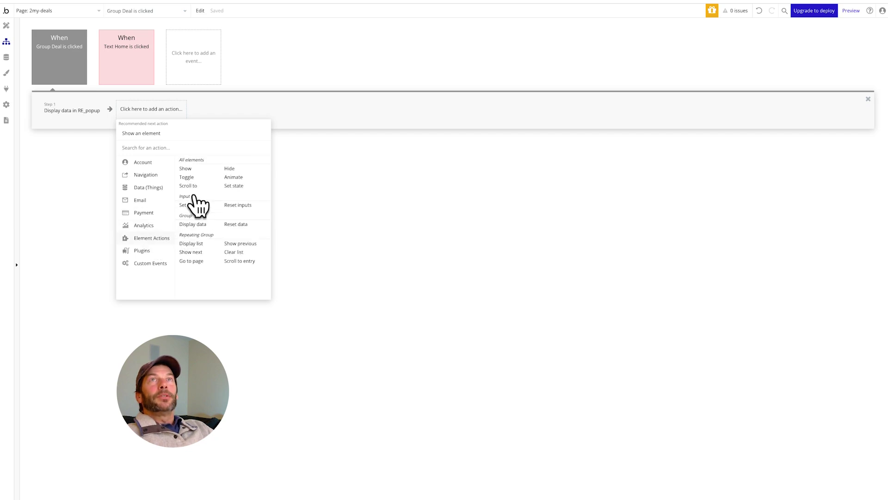
left_click(185, 169)
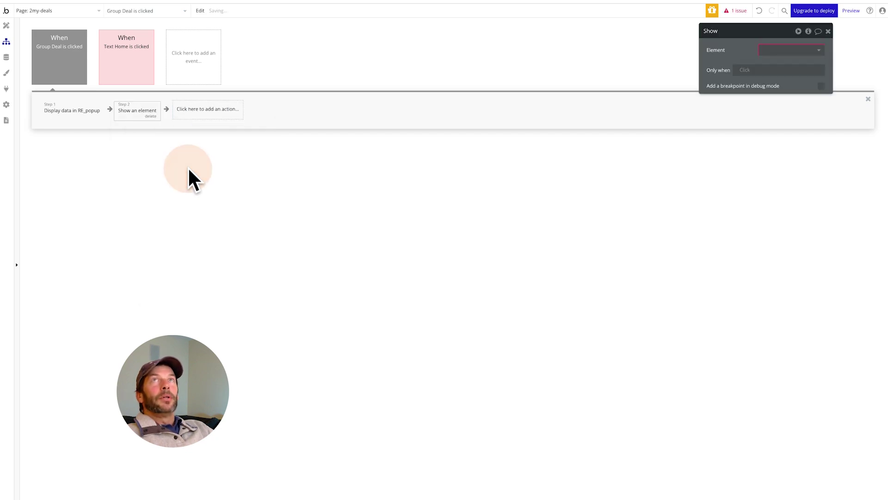
left_click(774, 50)
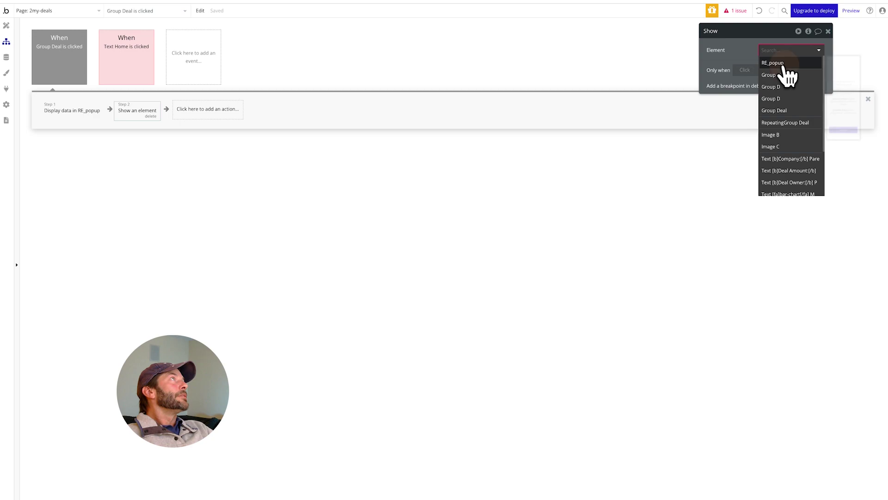
left_click(784, 63)
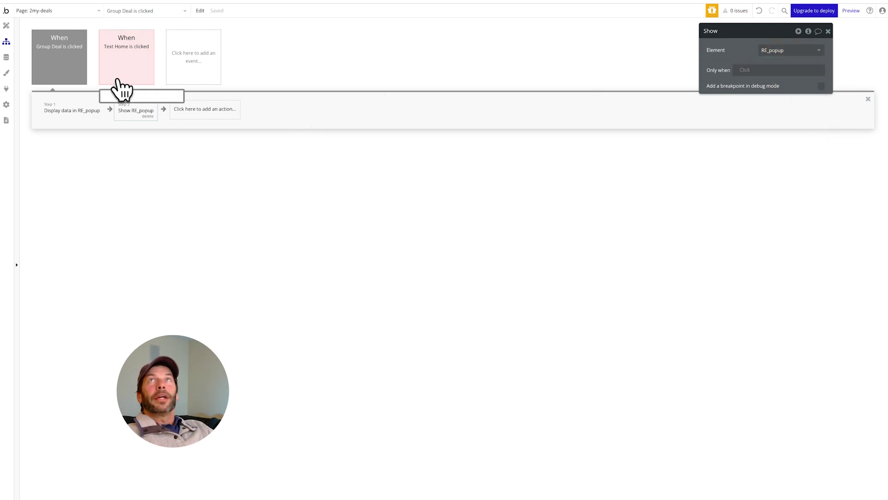
- Compare the popup overlays in the elements trees of the 2my-deals and 1crm_index pages
left_click(6, 26)
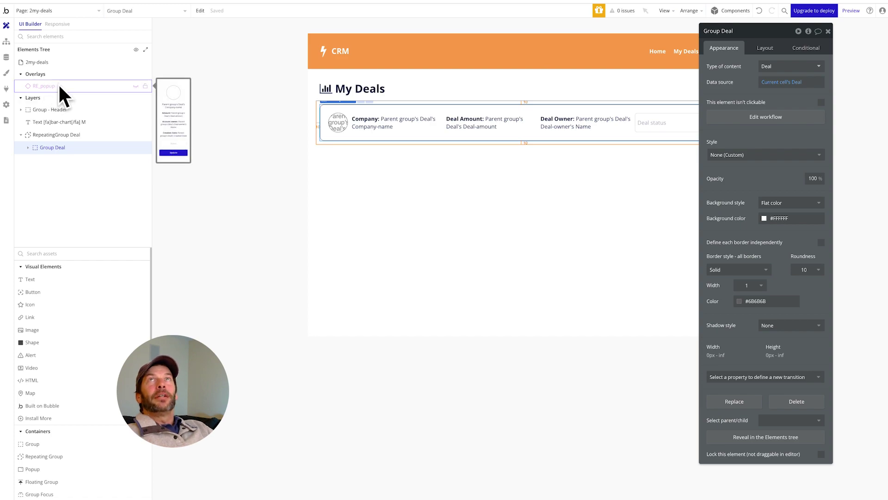
left_click(92, 10)
left_click(149, 37)
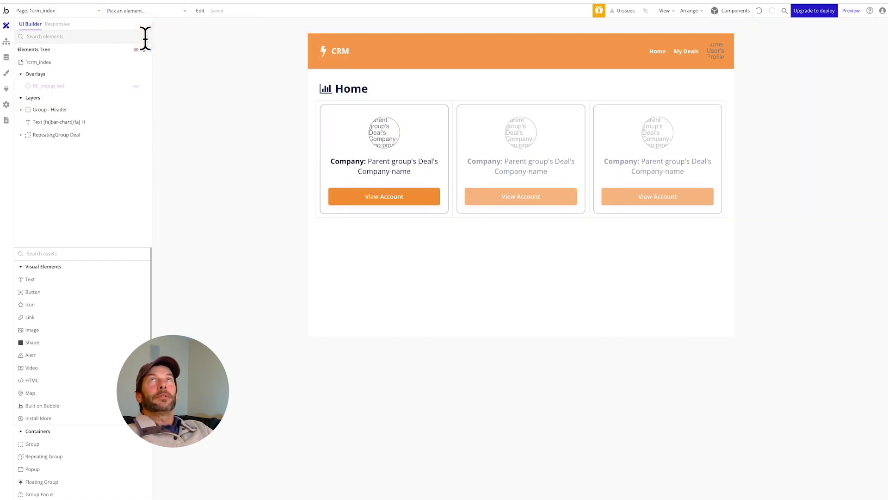
left_click(92, 11)
left_click(78, 46)
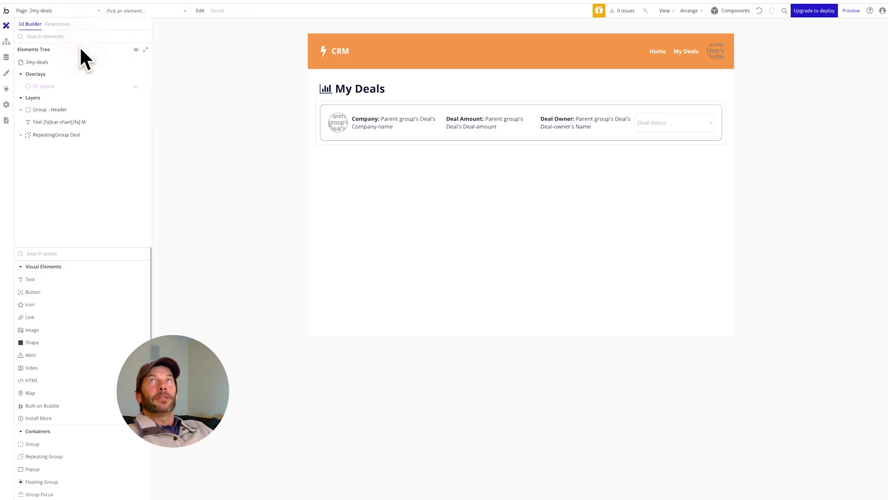
- Preview 1crm_index and test the popups for Boeing on the Home page and Rio Tinto on the My Deals page
left_click(97, 11)
left_click(143, 37)
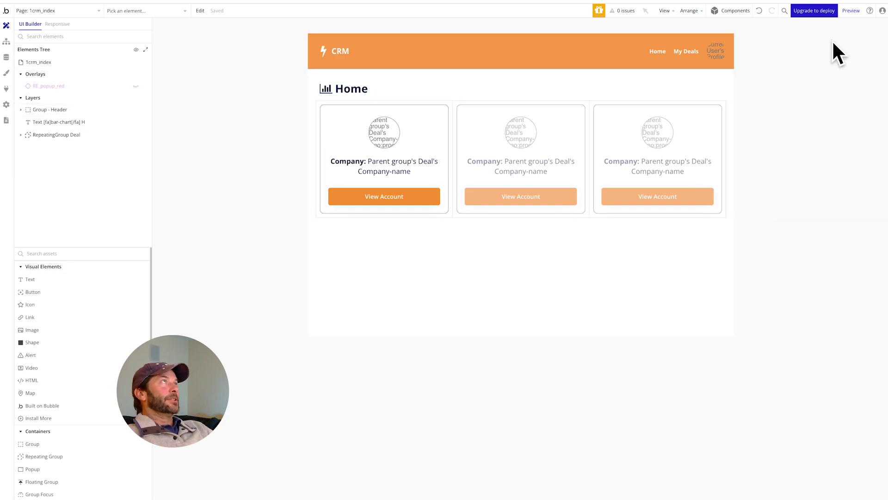
left_click(849, 18)
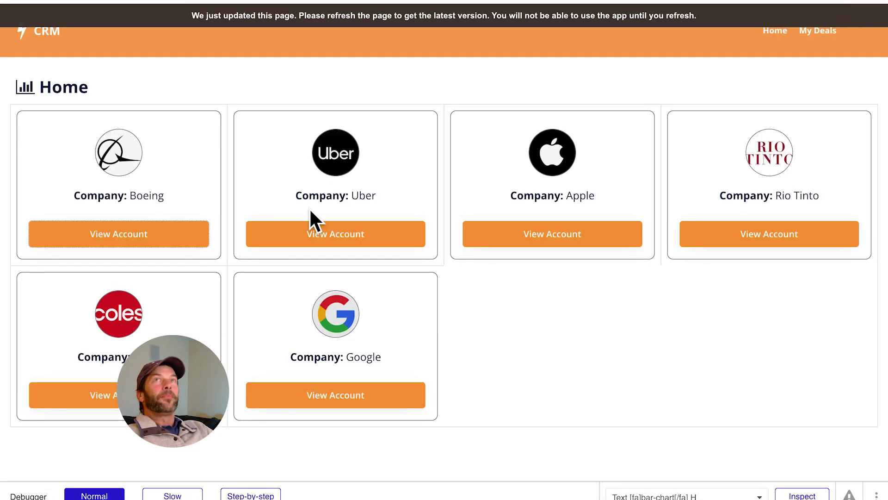
left_click(165, 235)
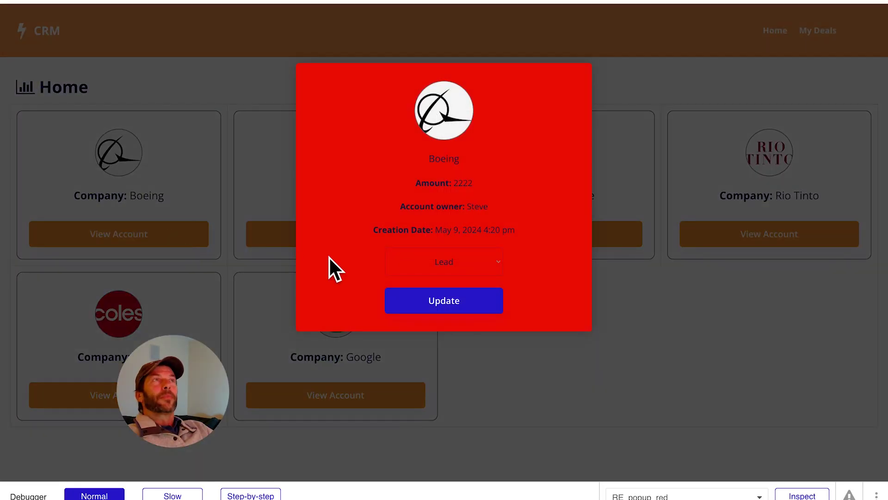
left_click(442, 309)
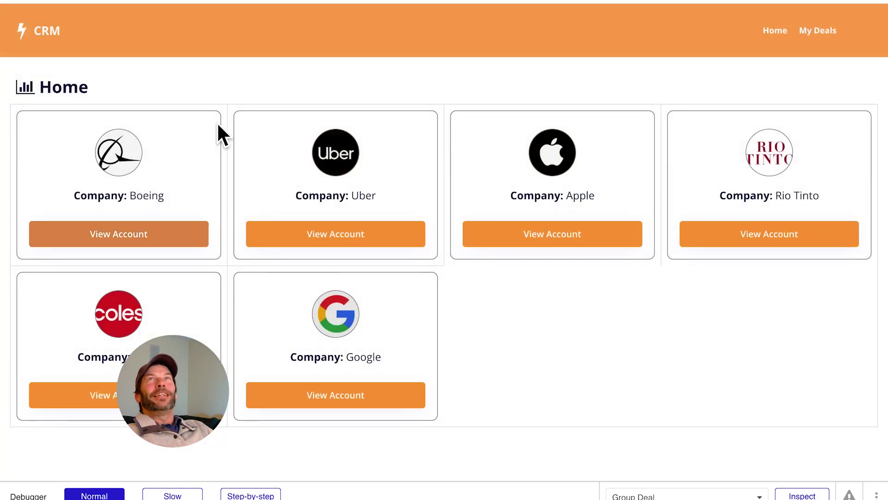
left_click(817, 31)
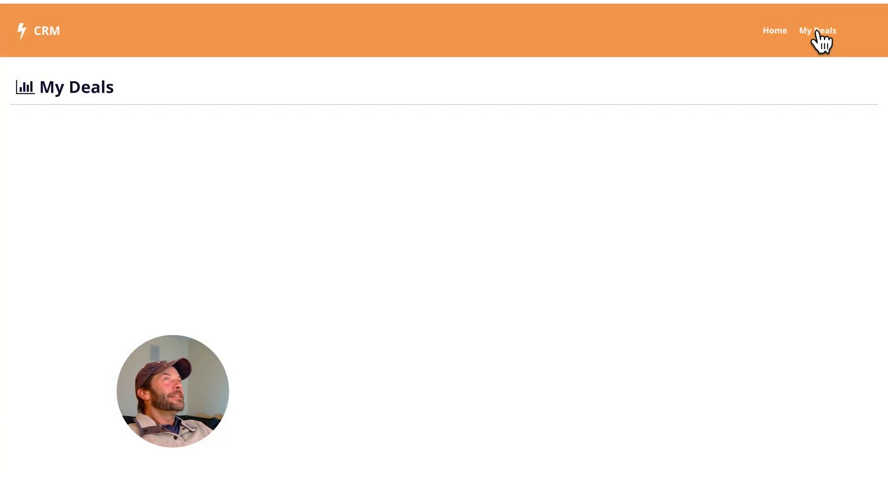
left_click(181, 155)
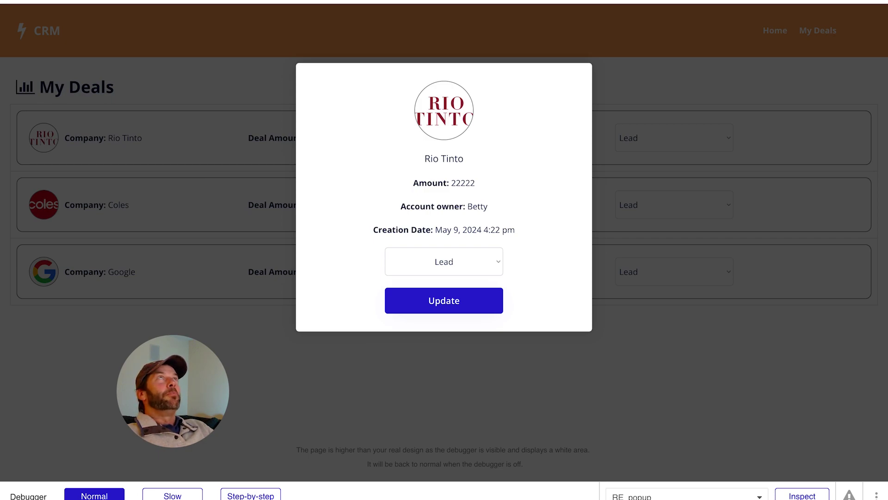
- Switch to the Reusable Elements (RE) notes and check off the two remaining Properties items about different versions and conditional statements
key("alt+Tab")
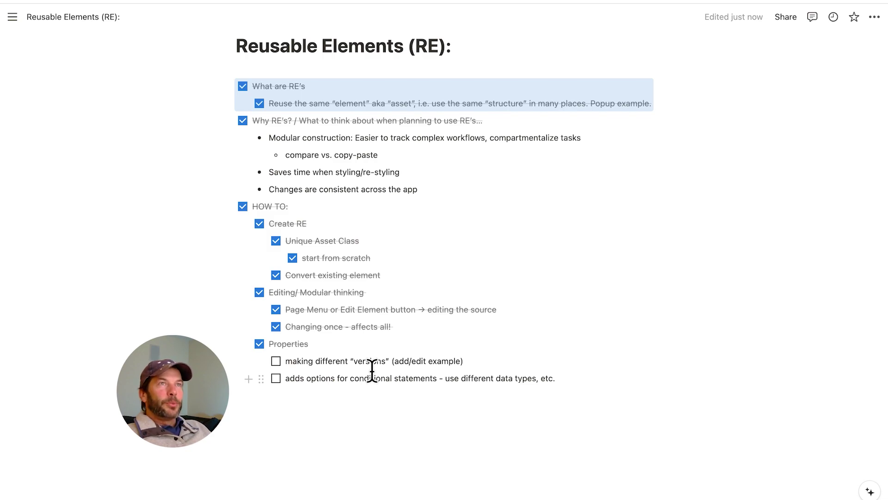
left_click(276, 362)
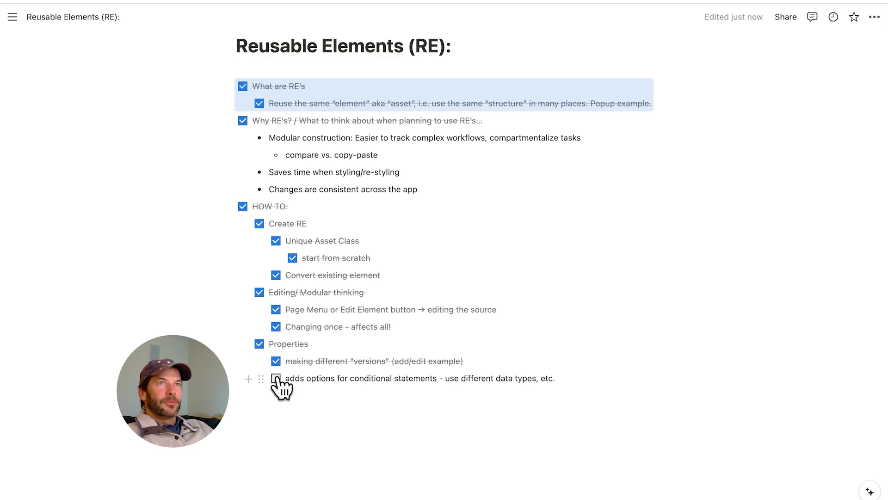
left_click(276, 378)
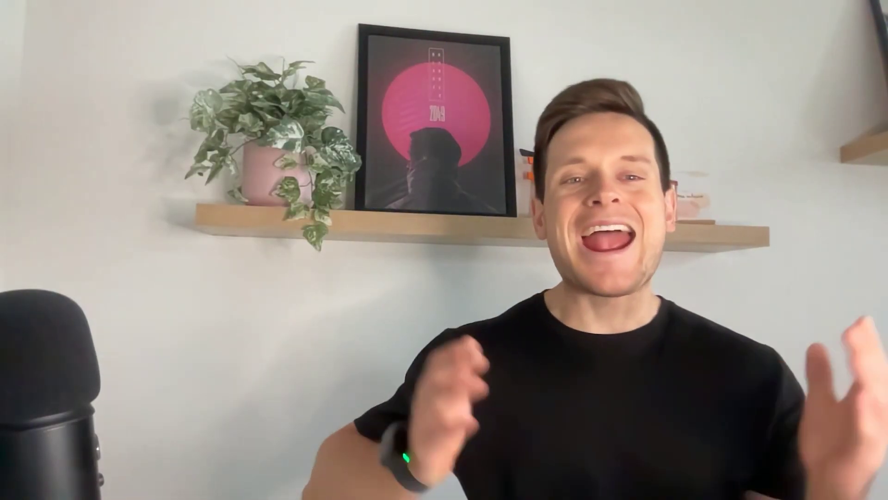